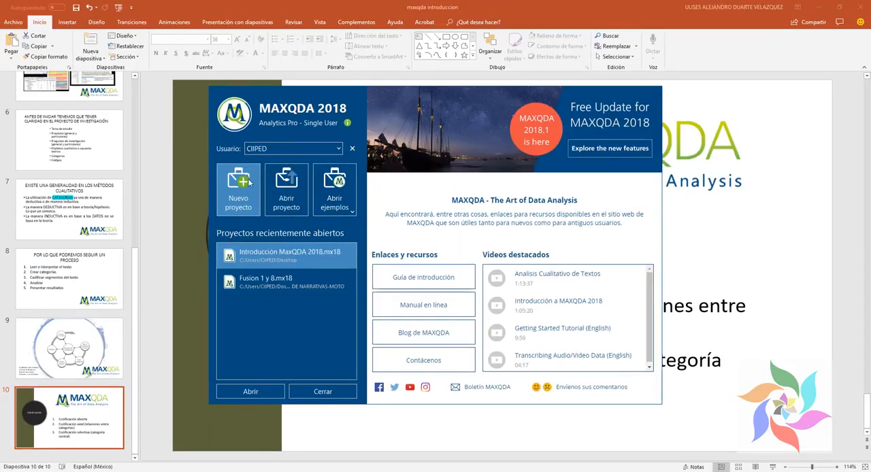
Step: Open the recent project Introducción MaxQDA 2018.mx18, leaving the creation of a new project
{"action": "left_click", "coordinate": [249, 182]}
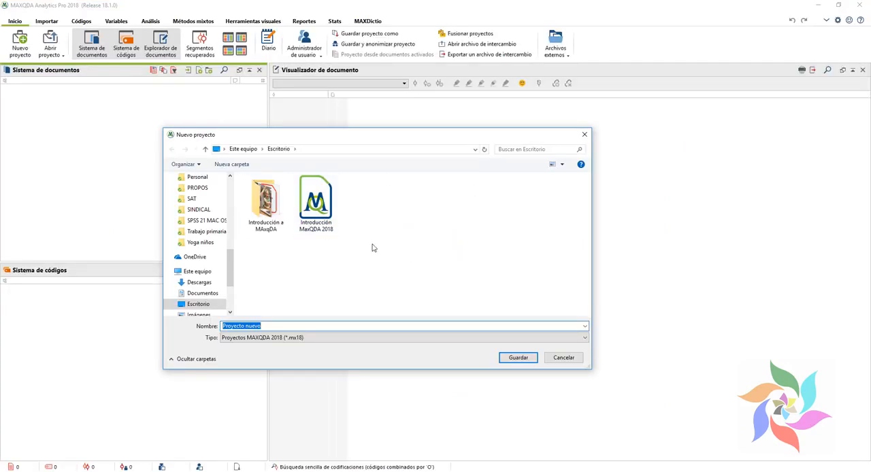
{"action": "left_click", "coordinate": [562, 357]}
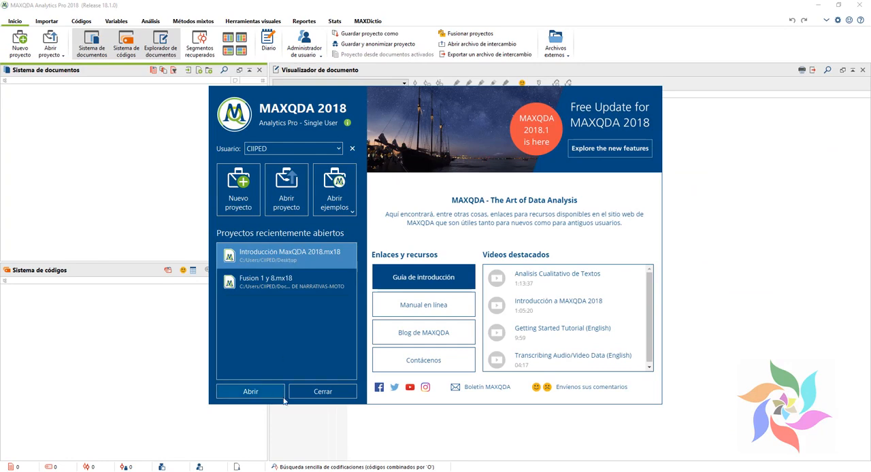
{"action": "left_click", "coordinate": [275, 394]}
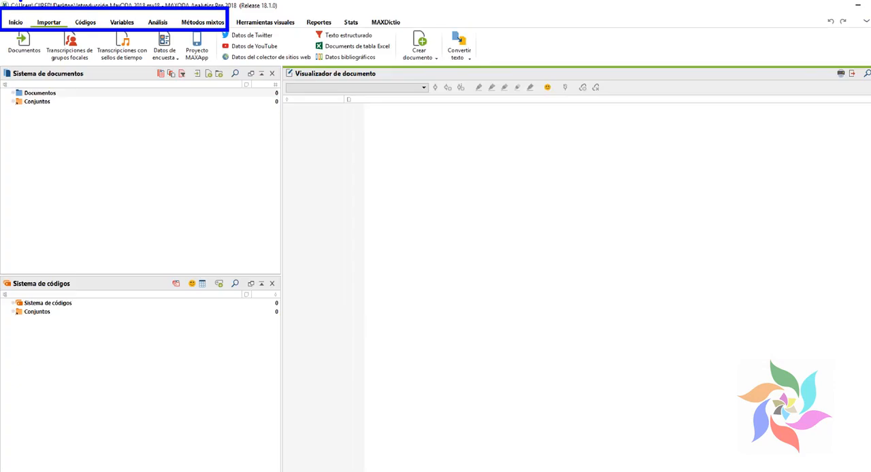
{"action": "left_click", "coordinate": [314, 96]}
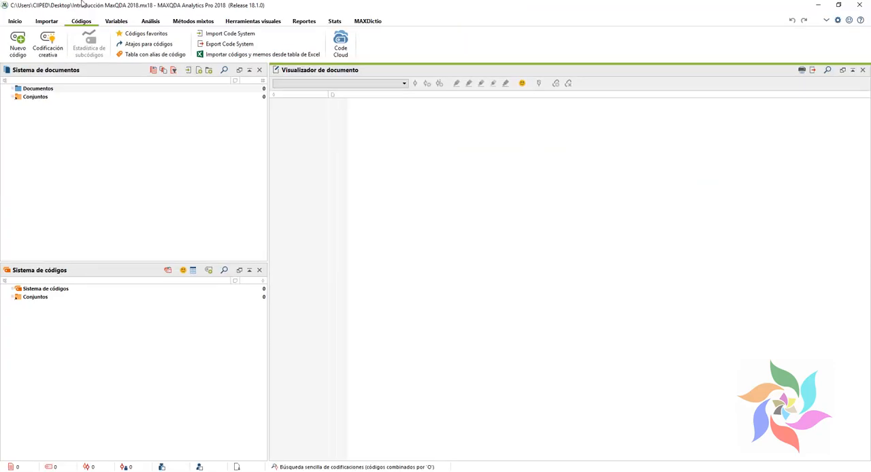
{"action": "left_click", "coordinate": [116, 21]}
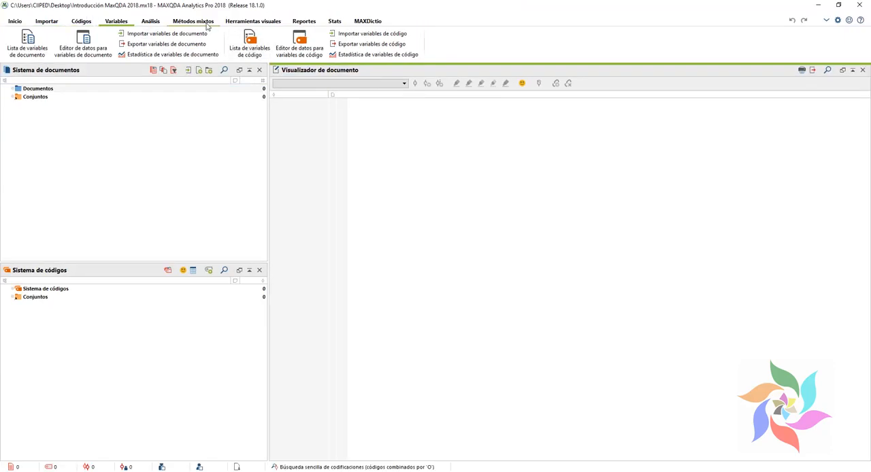
{"action": "left_click", "coordinate": [207, 24]}
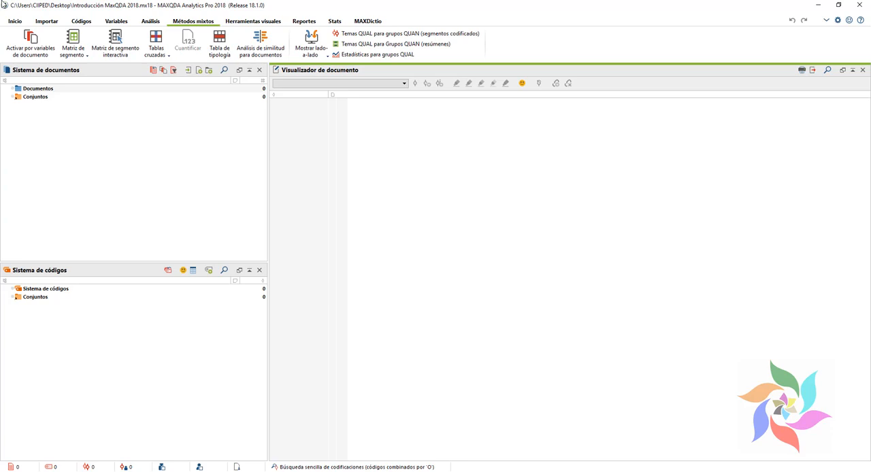
{"action": "left_click", "coordinate": [15, 21]}
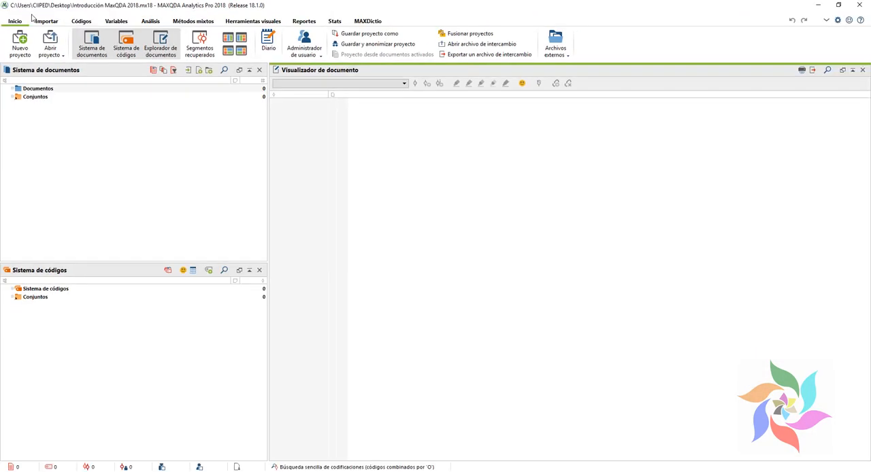
Step: Import the documents ANALISIS, Inteligencia-Espiritual-y-Educacion-Holista and niños from the Introducción a MAxqDA folder
{"action": "left_click", "coordinate": [39, 21]}
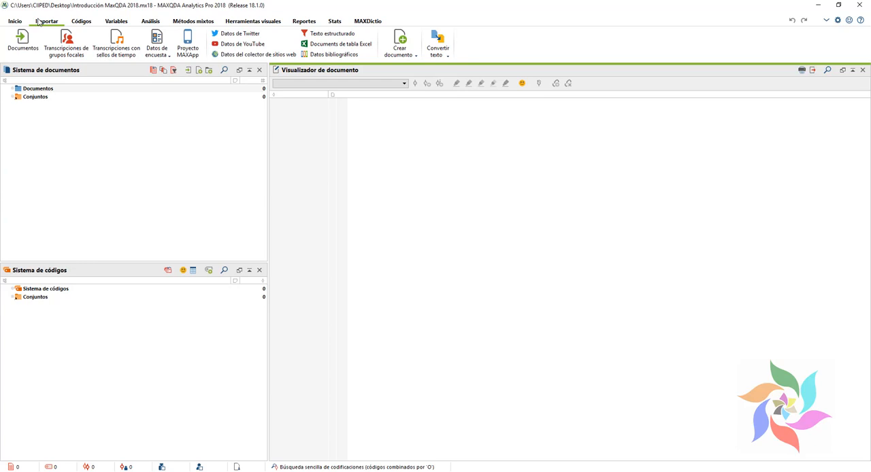
{"action": "left_click", "coordinate": [25, 52]}
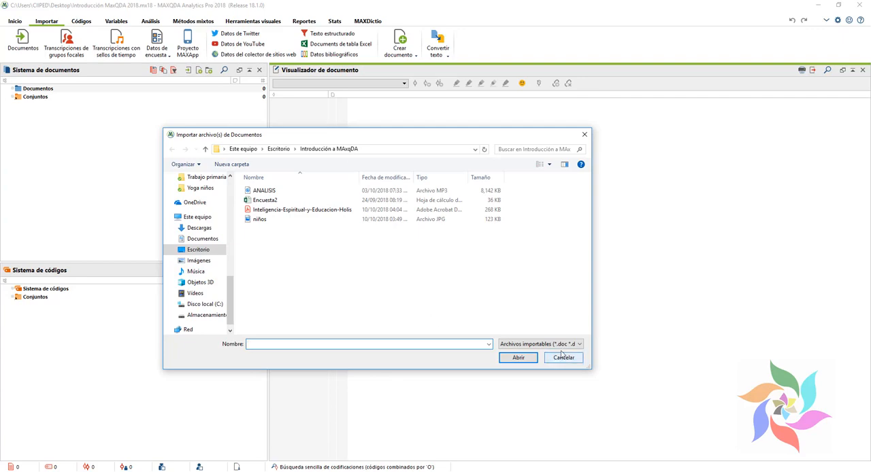
{"action": "left_click", "coordinate": [570, 346]}
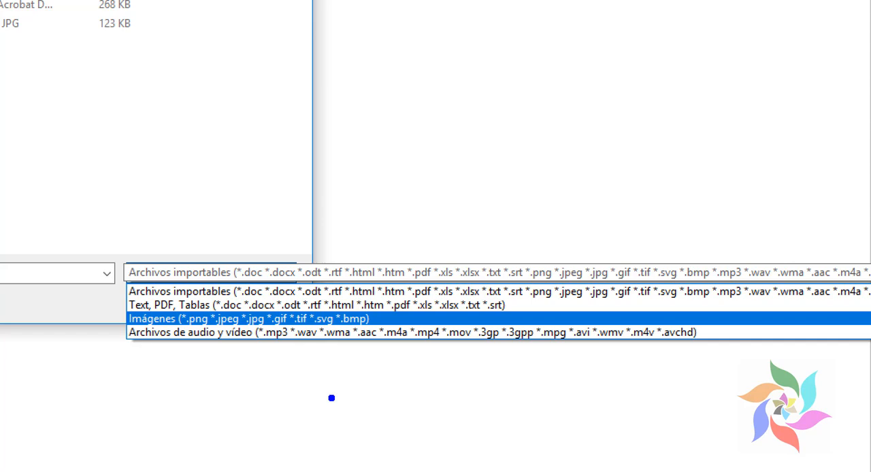
{"action": "key", "text": "Escape"}
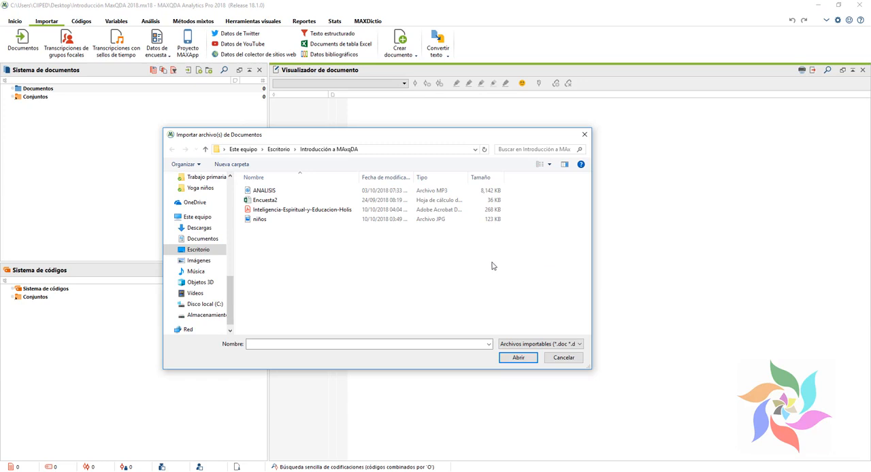
{"action": "left_click_drag", "start_coordinate": [435, 278], "coordinate": [266, 189]}
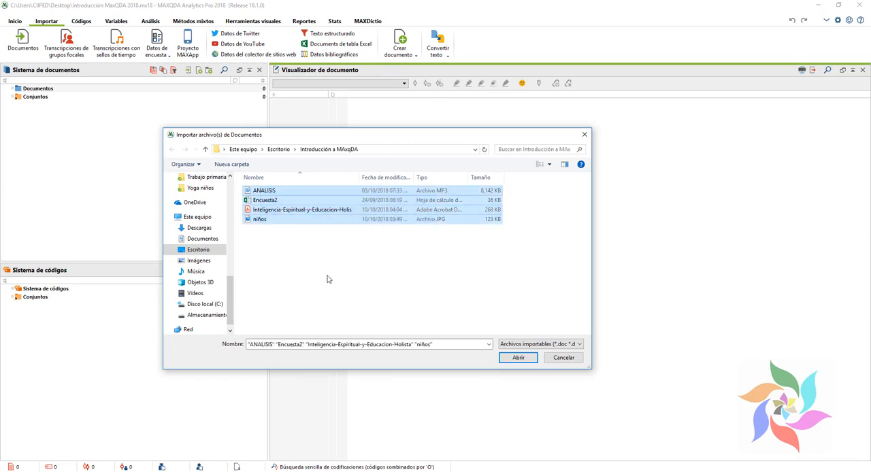
{"action": "left_click", "coordinate": [326, 279]}
{"action": "left_click", "coordinate": [267, 221]}
{"action": "left_click", "coordinate": [282, 211], "text": "ctrl"}
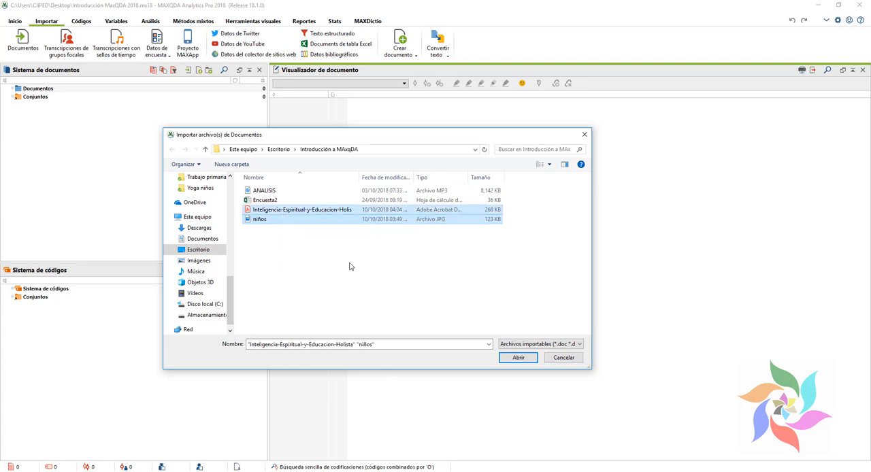
{"action": "left_click", "coordinate": [266, 192], "text": "ctrl"}
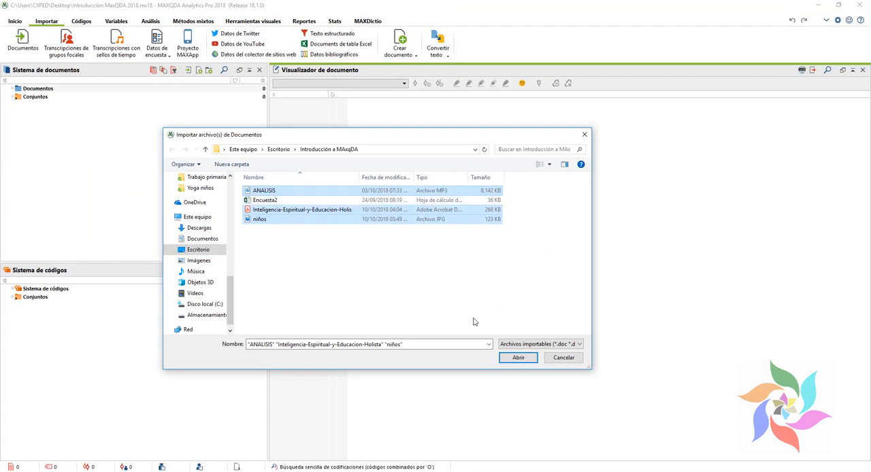
{"action": "left_click", "coordinate": [517, 359]}
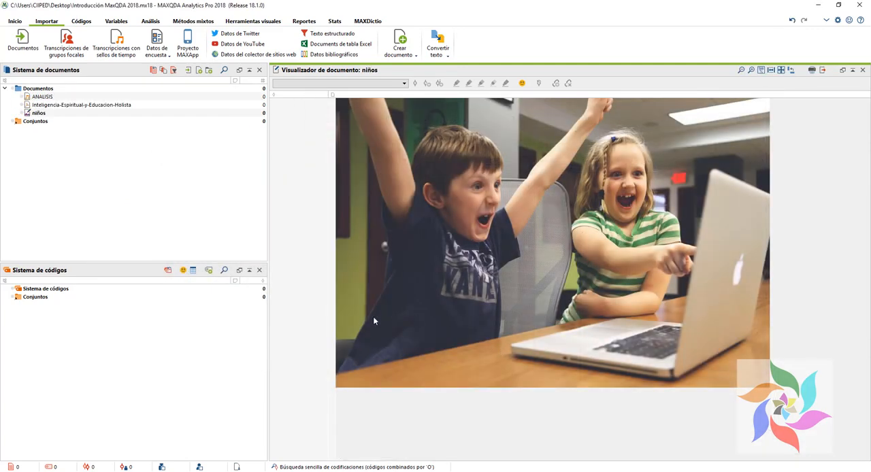
Step: View the imported Inteligencia-Espiritual-y-Educacion-Holista PDF and the ANALISIS audio document in the document viewer
{"action": "left_click", "coordinate": [62, 106]}
{"action": "double_click", "coordinate": [61, 106]}
{"action": "left_click", "coordinate": [52, 97]}
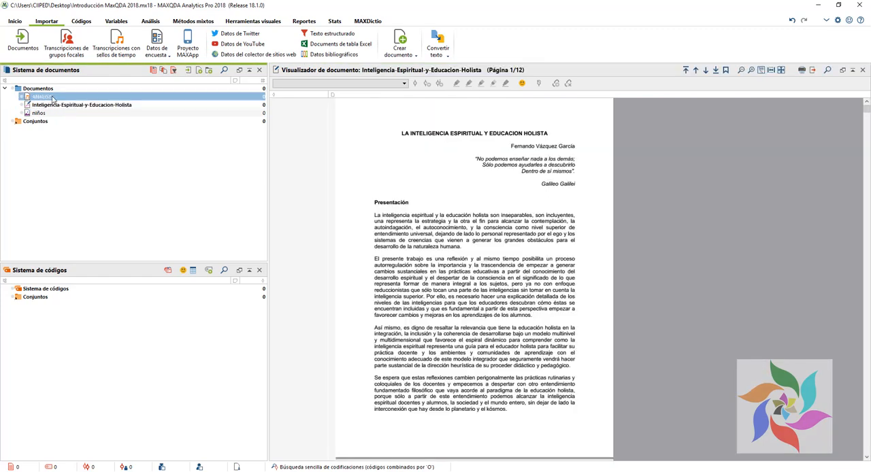
{"action": "double_click", "coordinate": [53, 97]}
Step: Set the computer's speaker volume to 0 while the ANALISIS audio document is open
{"action": "left_click", "coordinate": [799, 471]}
{"action": "left_click_drag", "start_coordinate": [810, 460], "coordinate": [739, 460]}
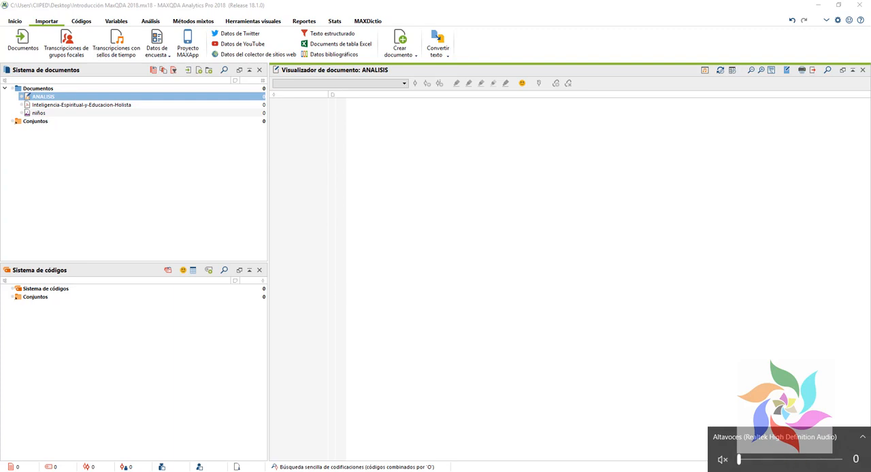
{"action": "left_click", "coordinate": [66, 98]}
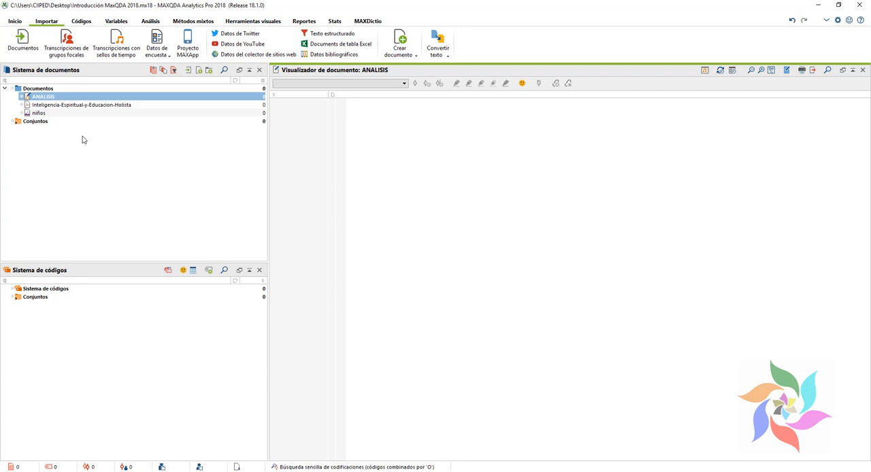
Step: Import the MP4 video maxqda basico from the Descargas folder and close its video window
{"action": "left_click", "coordinate": [22, 42]}
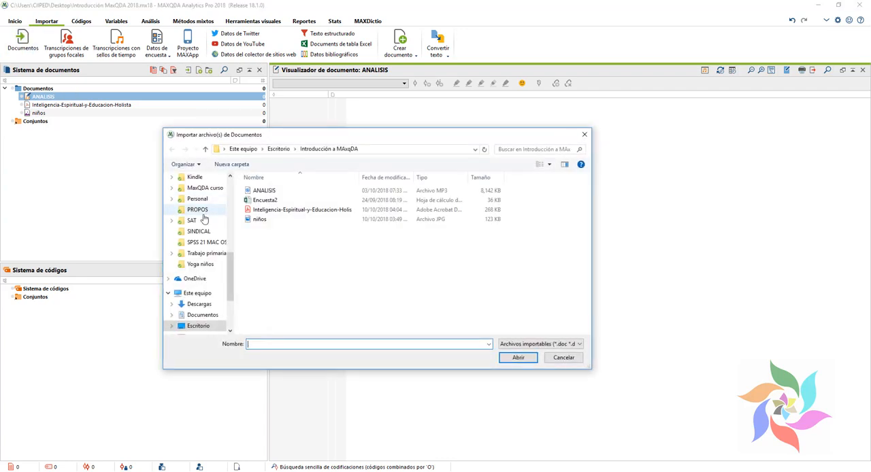
{"action": "scroll", "coordinate": [198, 214], "scroll_direction": "up", "scroll_amount": 10}
{"action": "left_click", "coordinate": [198, 207]}
{"action": "scroll", "coordinate": [290, 292], "scroll_direction": "down", "scroll_amount": 5}
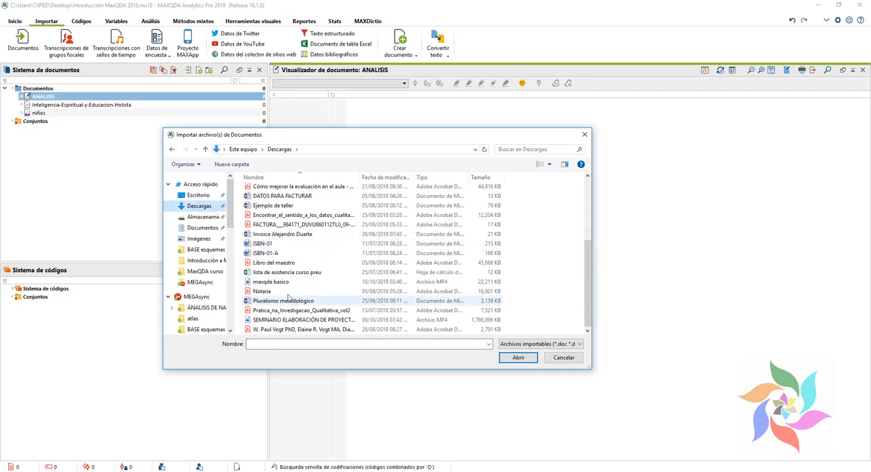
{"action": "double_click", "coordinate": [279, 282]}
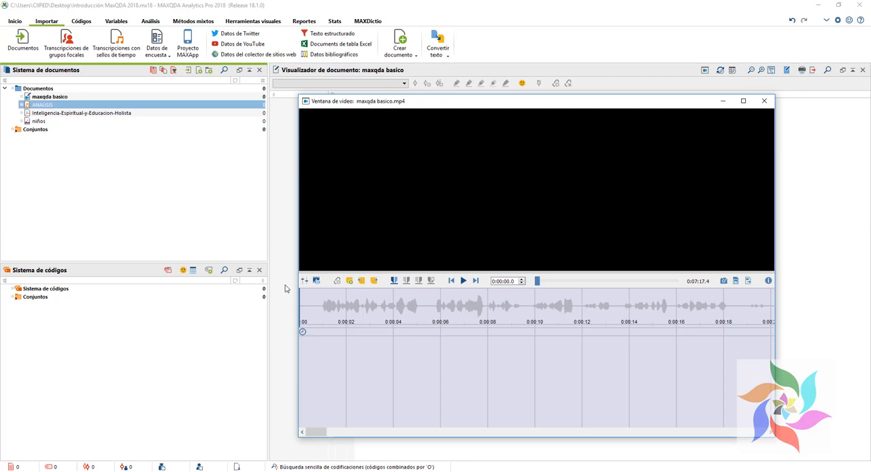
{"action": "left_click", "coordinate": [764, 100]}
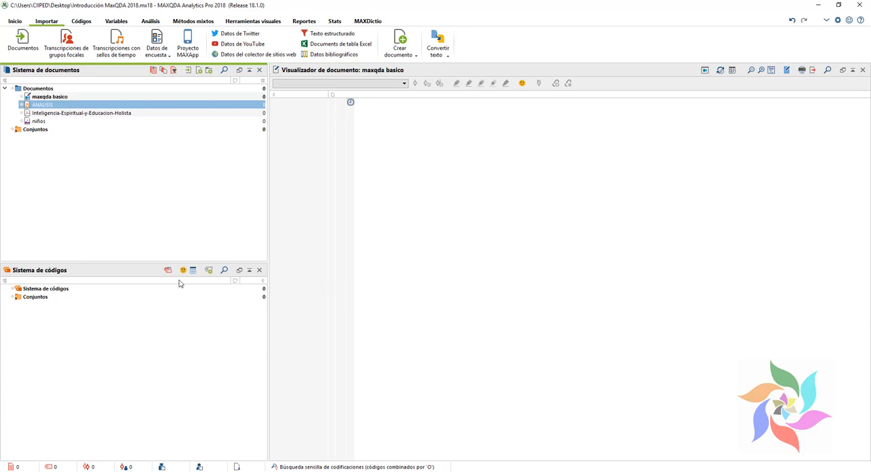
Step: Display the Inteligencia-Espiritual-y-Educacion-Holista PDF in the document viewer with its first page enlarged for reading
{"action": "double_click", "coordinate": [66, 116]}
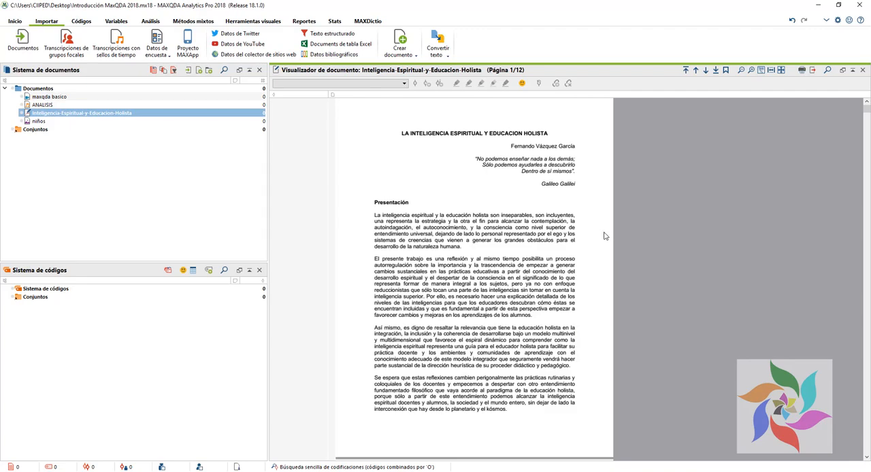
{"action": "scroll", "coordinate": [595, 235], "scroll_direction": "up", "scroll_amount": 1}
{"action": "scroll", "coordinate": [593, 235], "scroll_direction": "up", "scroll_amount": 3}
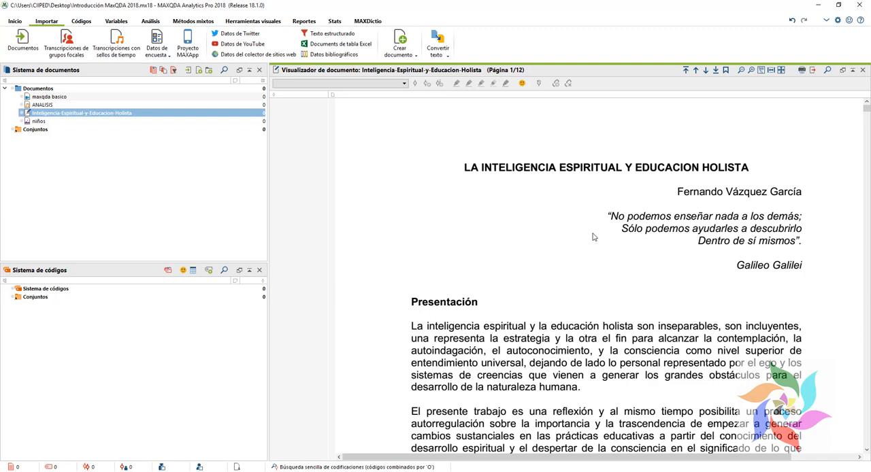
{"action": "scroll", "coordinate": [592, 237], "scroll_direction": "down", "scroll_amount": 2}
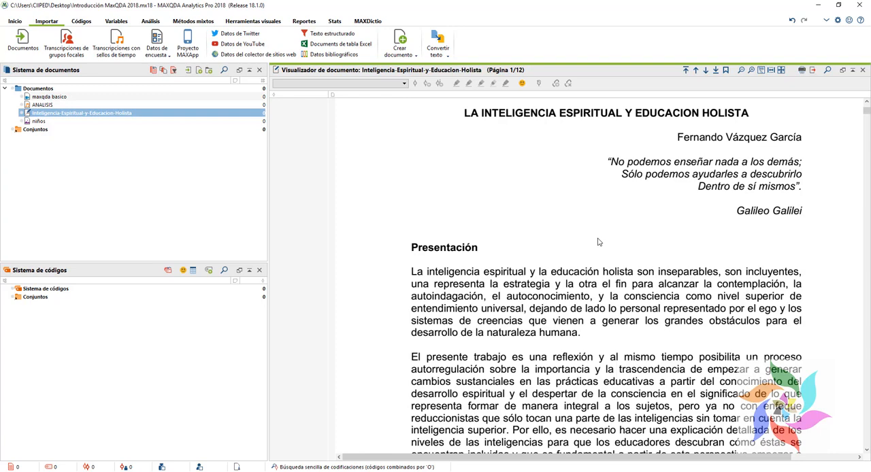
Step: Try selecting different passages of the first paragraph under Presentación, including its first line and the whole paragraph
{"action": "left_click_drag", "start_coordinate": [412, 271], "coordinate": [506, 308]}
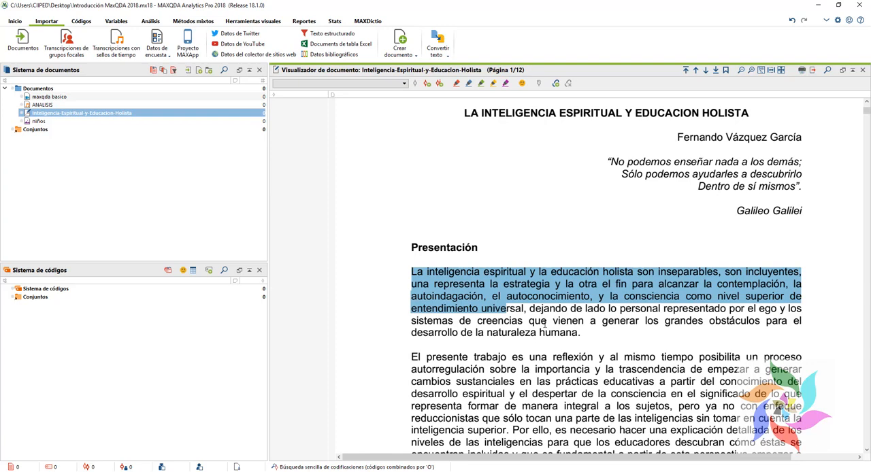
{"action": "left_click", "coordinate": [544, 324]}
{"action": "left_click_drag", "start_coordinate": [412, 272], "coordinate": [804, 278]}
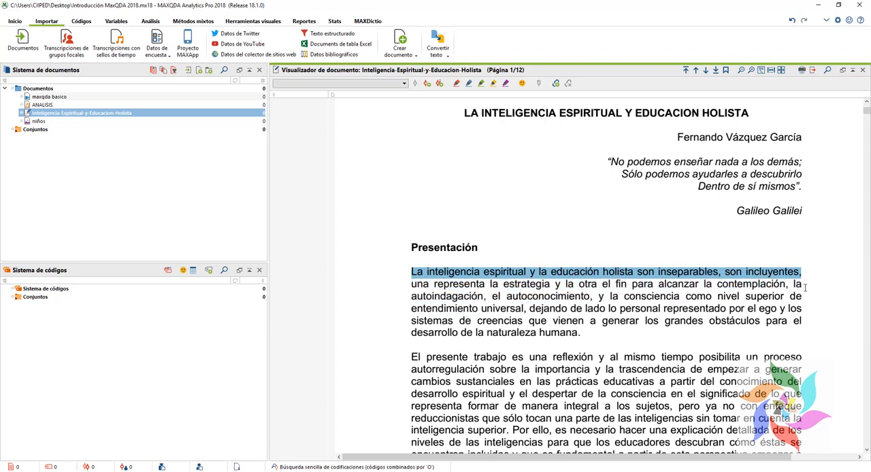
{"action": "left_click", "coordinate": [611, 298]}
{"action": "left_click_drag", "start_coordinate": [411, 269], "coordinate": [581, 333]}
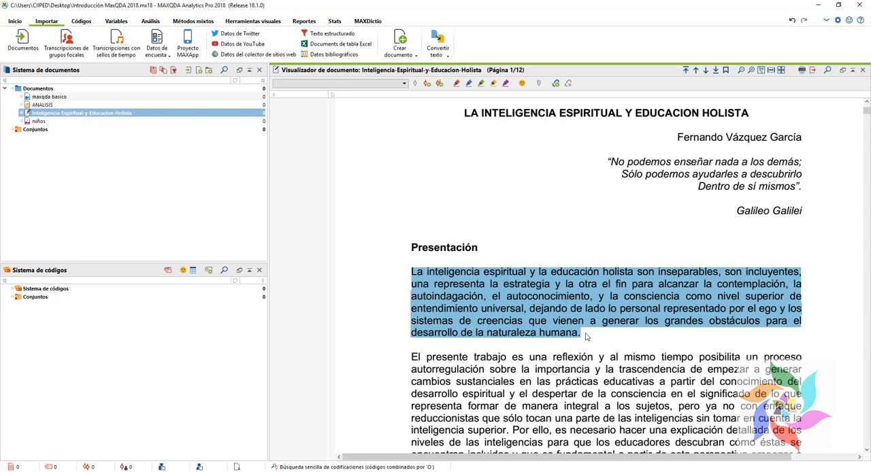
{"action": "left_click", "coordinate": [542, 297]}
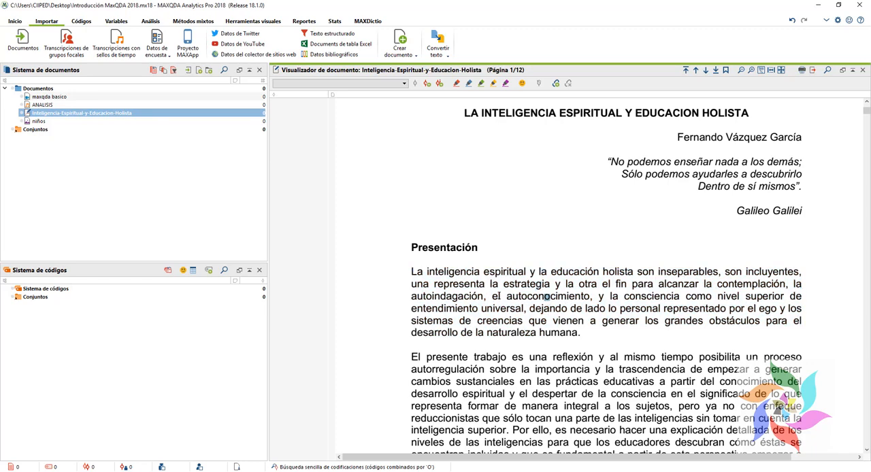
{"action": "left_click_drag", "start_coordinate": [491, 297], "coordinate": [581, 333]}
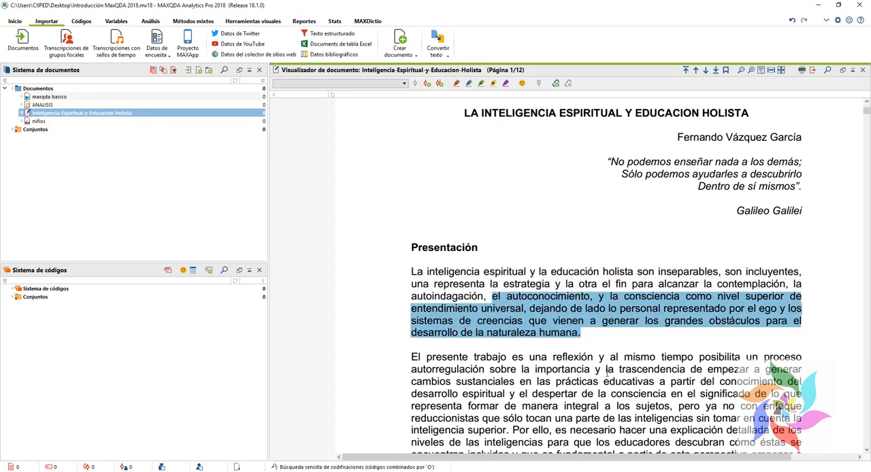
{"action": "scroll", "coordinate": [606, 370], "scroll_direction": "down", "scroll_amount": 4}
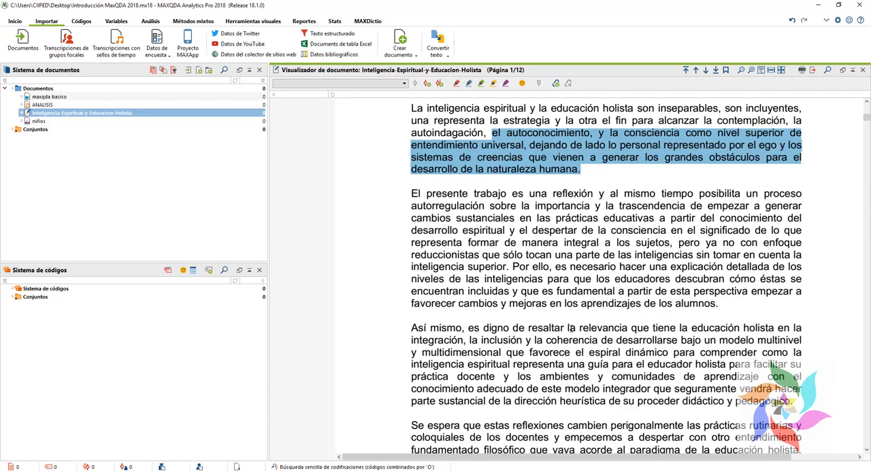
{"action": "left_click", "coordinate": [413, 207]}
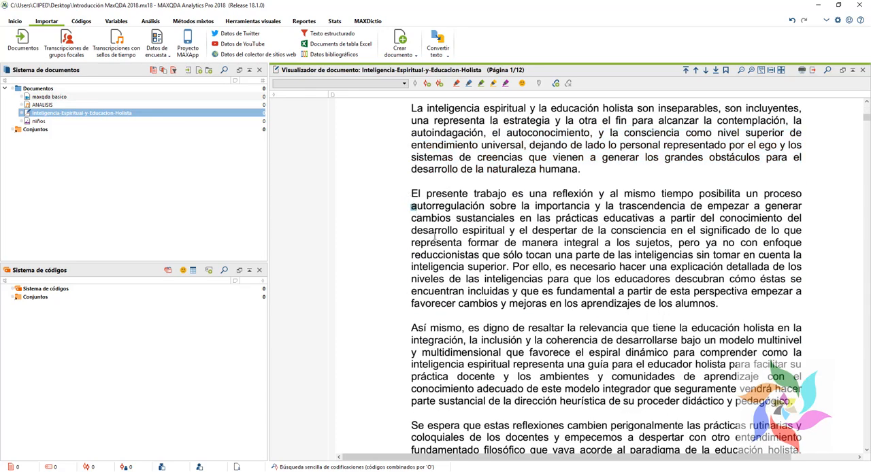
Step: Select the entire paragraph that begins with "Así mismo, es digno de resaltar la relevancia"
{"action": "scroll", "coordinate": [408, 196], "scroll_direction": "down", "scroll_amount": 1}
{"action": "left_click_drag", "start_coordinate": [412, 273], "coordinate": [792, 351]}
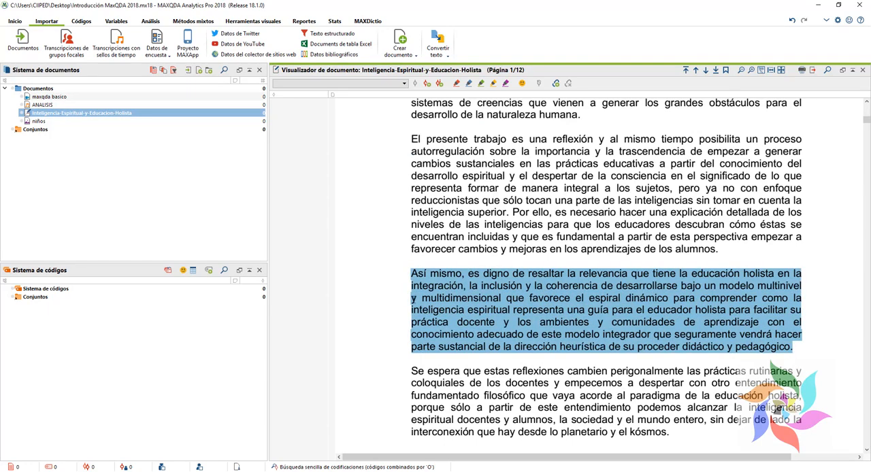
{"action": "scroll", "coordinate": [433, 272], "scroll_direction": "up", "scroll_amount": 2}
{"action": "scroll", "coordinate": [434, 272], "scroll_direction": "down", "scroll_amount": 3}
{"action": "scroll", "coordinate": [430, 279], "scroll_direction": "up", "scroll_amount": 2}
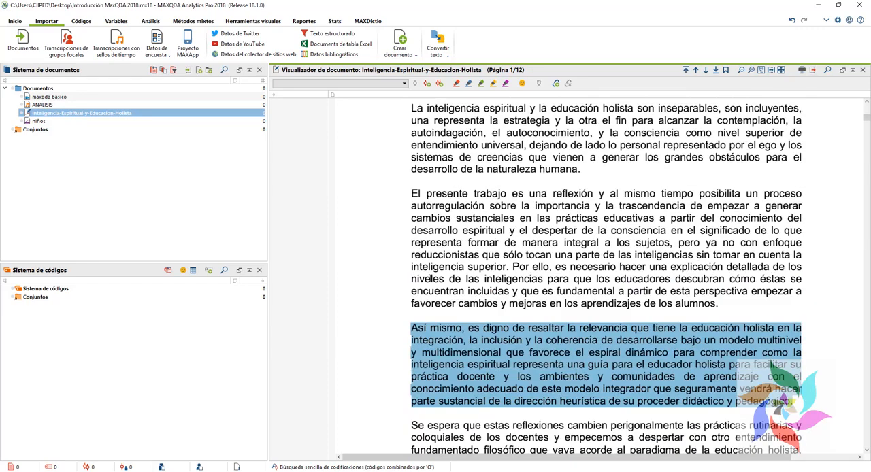
{"action": "scroll", "coordinate": [430, 279], "scroll_direction": "up", "scroll_amount": 1}
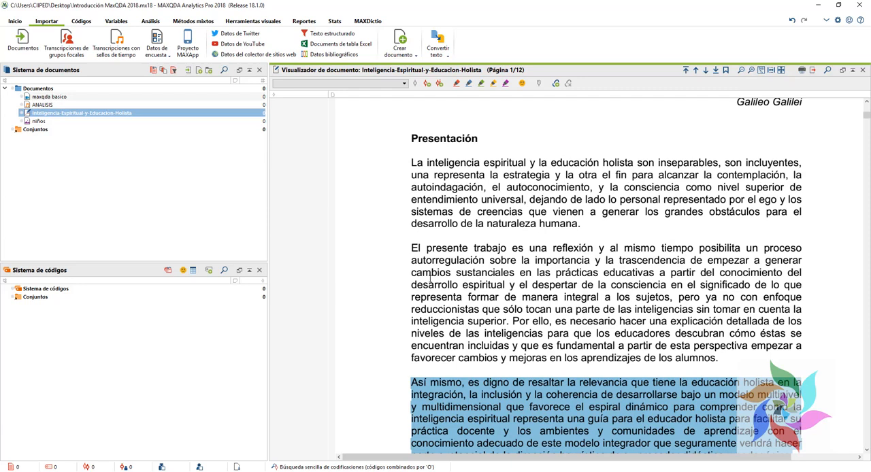
Step: Switch to the PowerPoint presentation and examine slide 9's research cycle, from Pregunta de investigación through Leer e interpretar, Crear categorías and Codificar segmentos
{"action": "key", "text": "alt+Tab"}
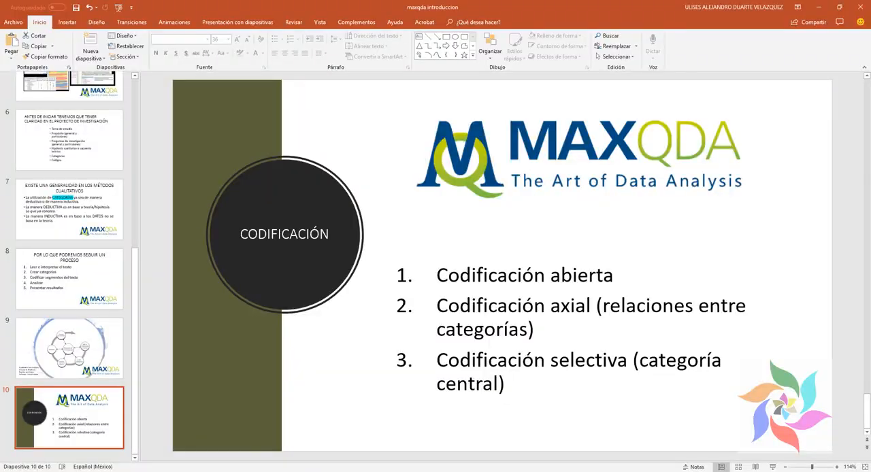
{"action": "left_click", "coordinate": [91, 342]}
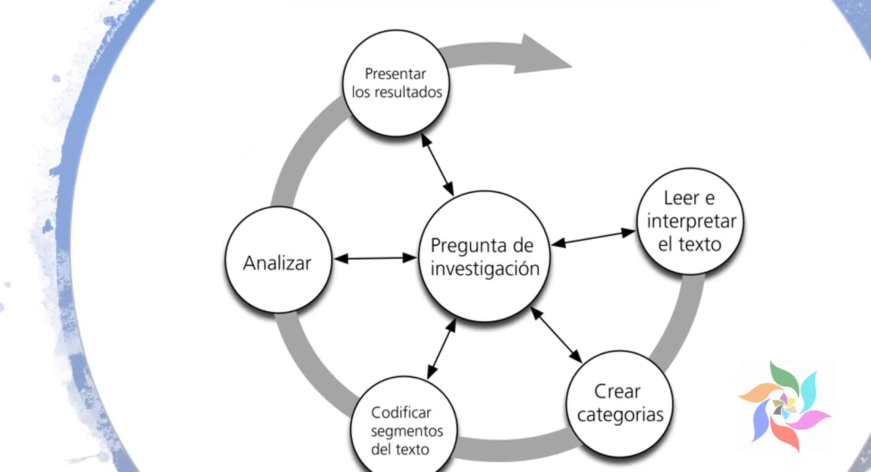
{"action": "left_click_drag", "start_coordinate": [377, 167], "coordinate": [588, 371]}
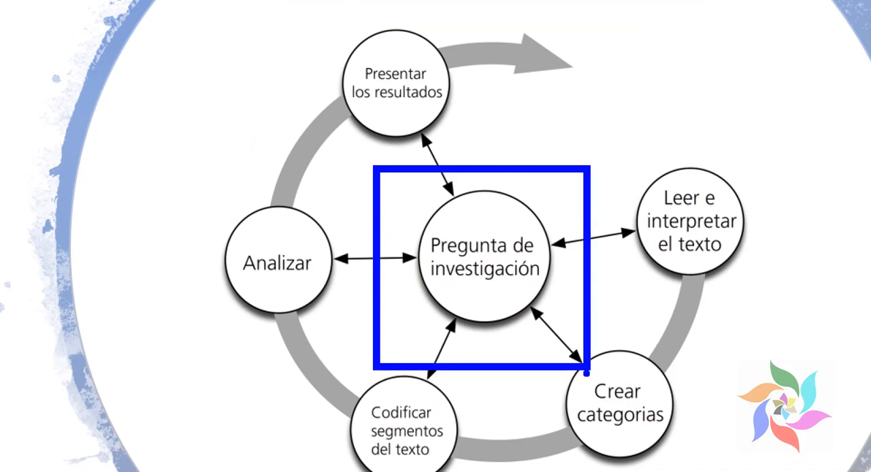
{"action": "key", "text": "Escape"}
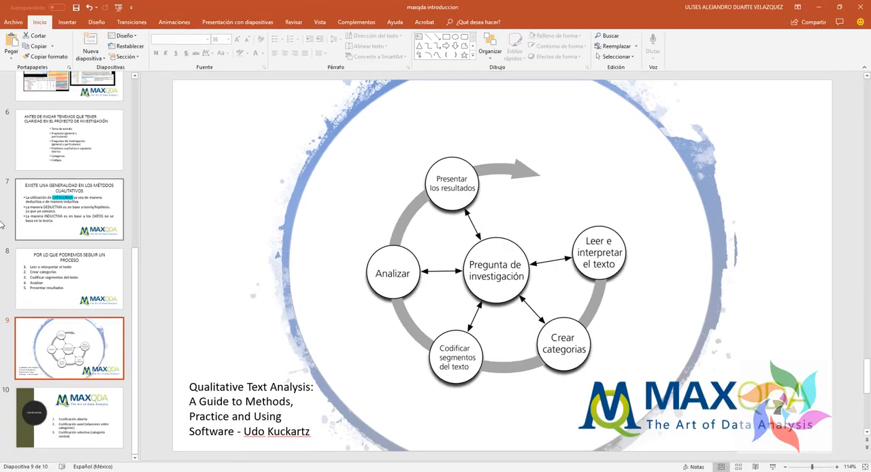
{"action": "key", "text": "ctrl+1"}
{"action": "left_click", "coordinate": [642, 254]}
{"action": "left_click_drag", "start_coordinate": [431, 141], "coordinate": [637, 333]}
{"action": "key", "text": "Escape"}
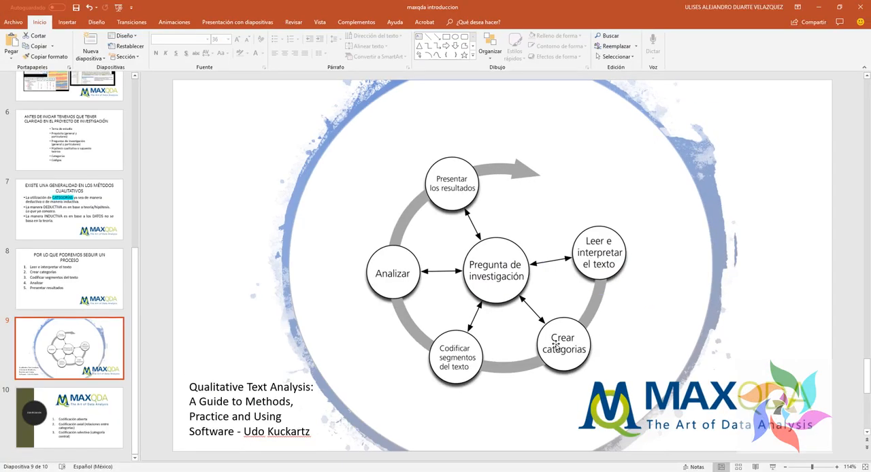
{"action": "key", "text": "ctrl+1"}
{"action": "left_click", "coordinate": [575, 383]}
{"action": "mouse_move", "coordinate": [522, 306]}
{"action": "left_mouse_down"}
{"action": "mouse_move", "coordinate": [625, 377]}
{"action": "mouse_move", "coordinate": [617, 380]}
{"action": "left_mouse_up"}
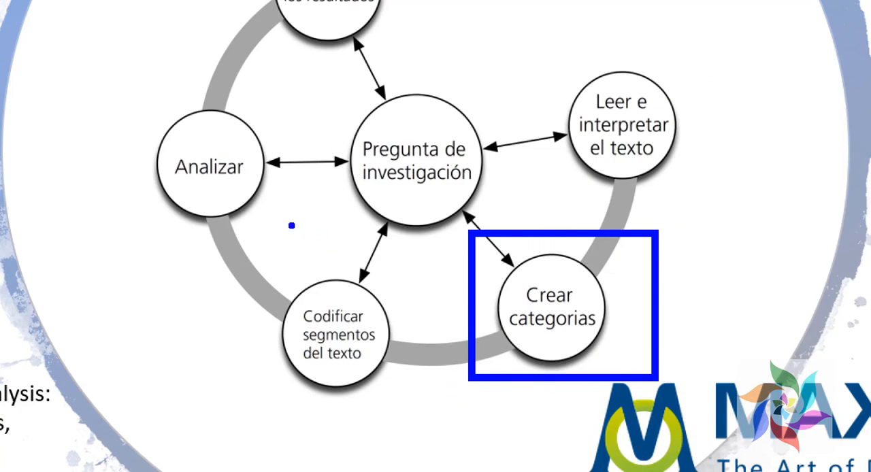
{"action": "left_click_drag", "start_coordinate": [243, 249], "coordinate": [419, 412]}
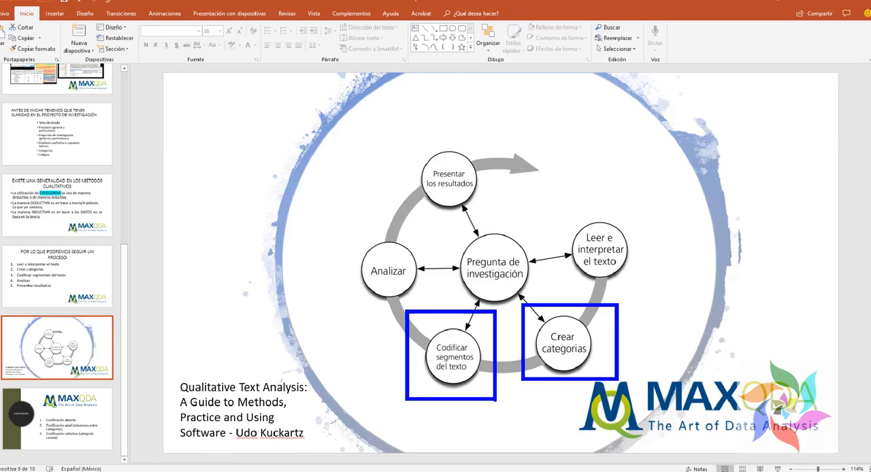
{"action": "key", "text": "Escape"}
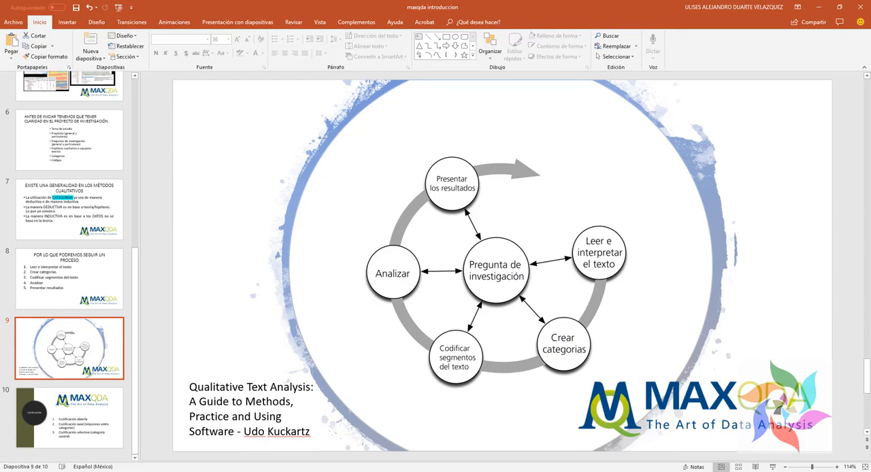
Step: Return to MAXQDA and select the first paragraph under Presentación from "La inteligencia espiritual" through "y la consciencia"
{"action": "key", "text": "alt+Tab"}
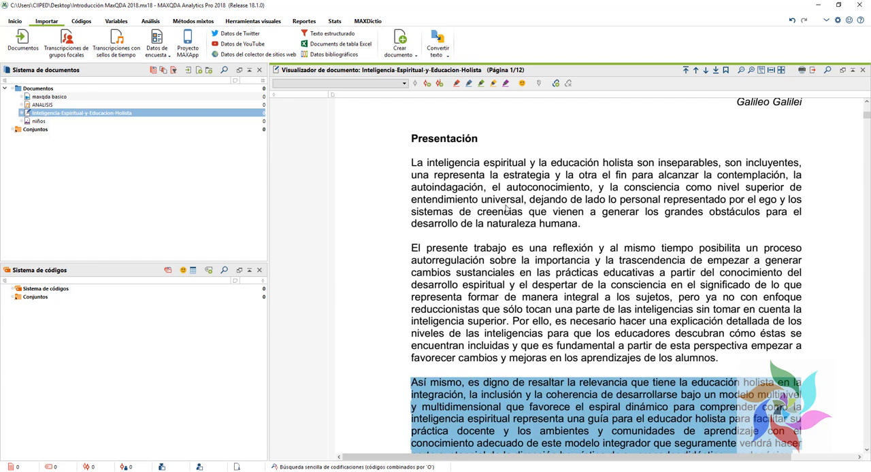
{"action": "left_click", "coordinate": [564, 276]}
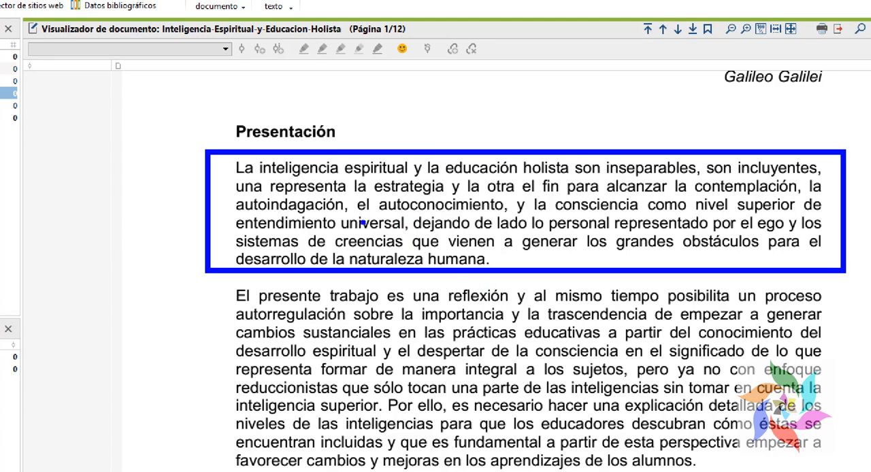
{"action": "left_click_drag", "start_coordinate": [231, 159], "coordinate": [825, 214]}
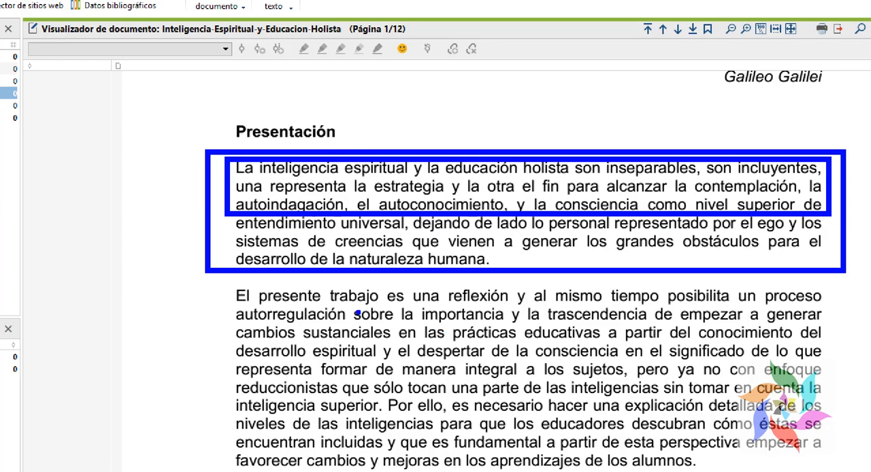
{"action": "left_click_drag", "start_coordinate": [207, 279], "coordinate": [844, 471]}
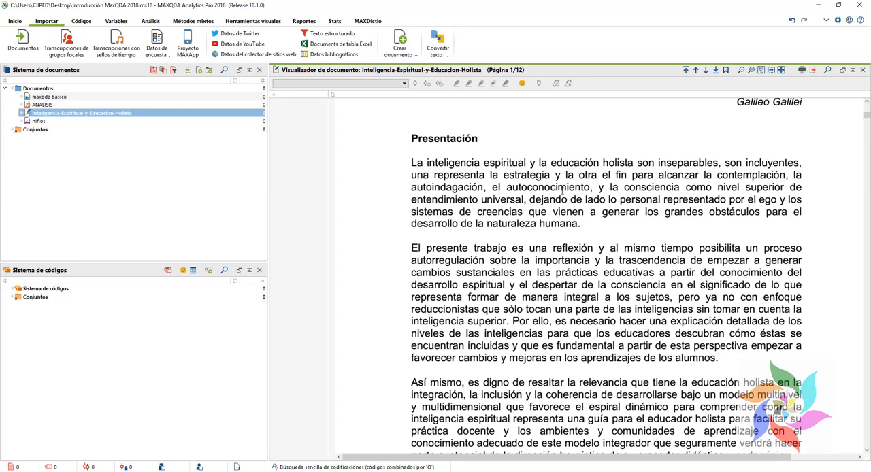
{"action": "left_click_drag", "start_coordinate": [412, 162], "coordinate": [680, 189]}
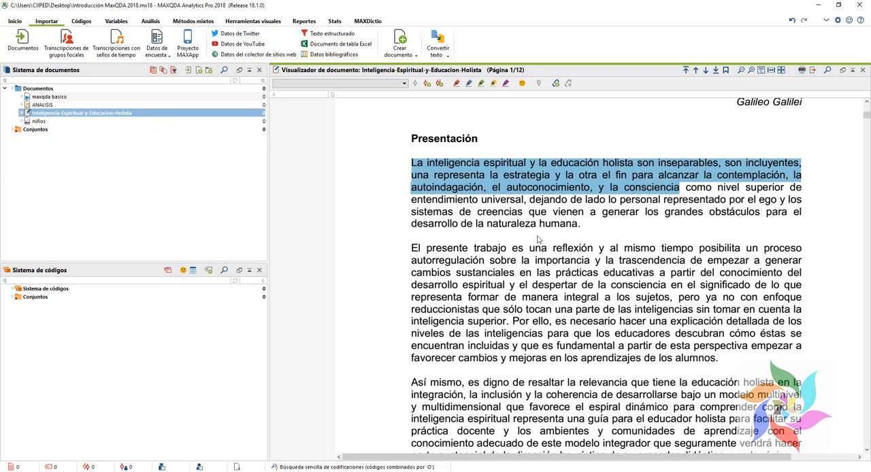
Step: Start coding the selected passage with a new code
{"action": "right_click", "coordinate": [482, 172]}
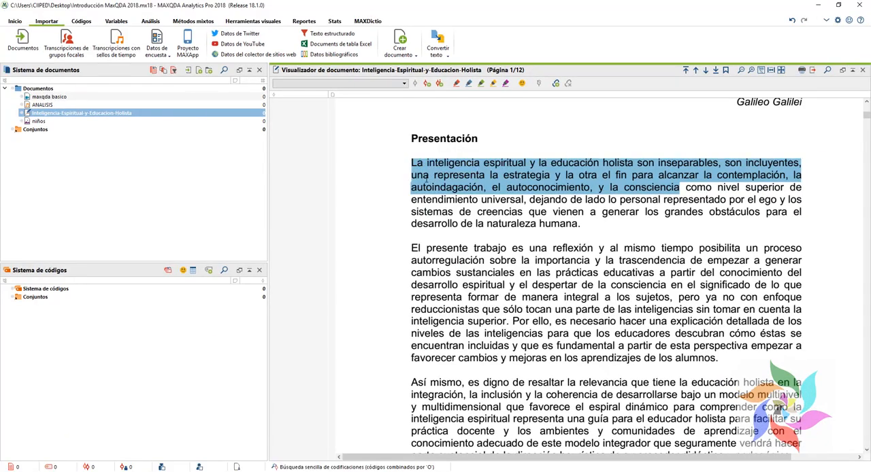
{"action": "right_click", "coordinate": [428, 178]}
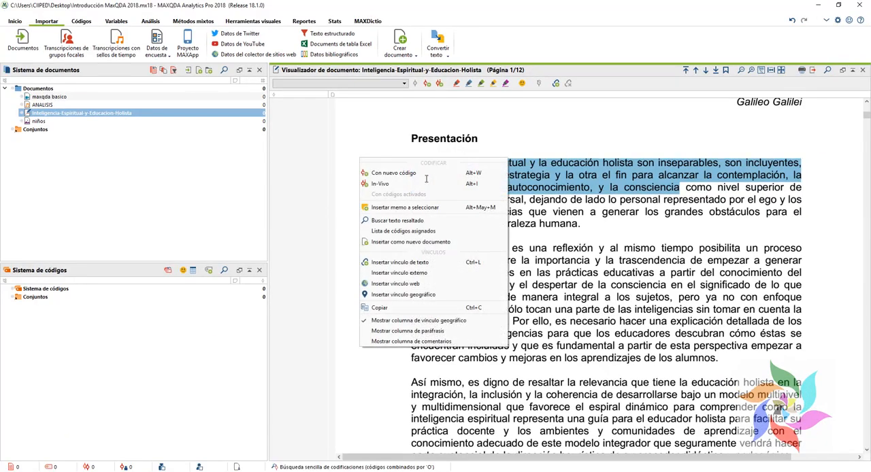
{"action": "left_click", "coordinate": [407, 175]}
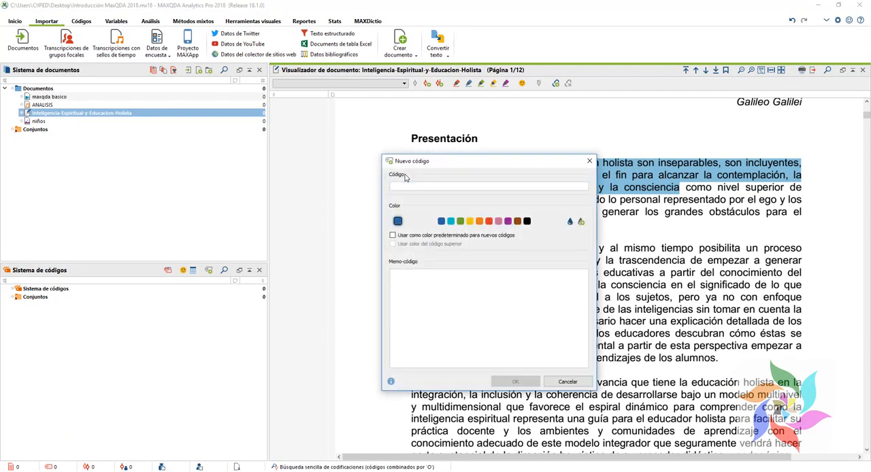
{"action": "left_click_drag", "start_coordinate": [413, 168], "coordinate": [551, 222]}
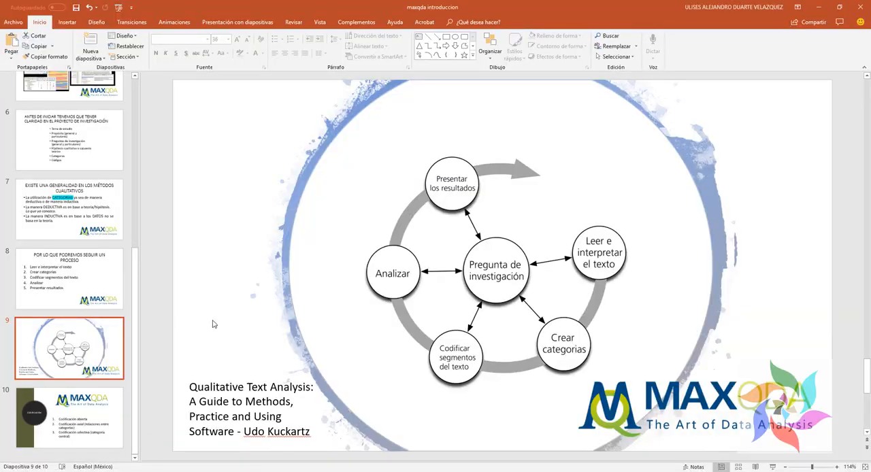
Step: Review slide 7 of the PowerPoint presentation on using categories in a deductive or inductive way
{"action": "scroll", "coordinate": [77, 296], "scroll_direction": "up", "scroll_amount": 2}
{"action": "scroll", "coordinate": [76, 296], "scroll_direction": "up", "scroll_amount": 2}
{"action": "scroll", "coordinate": [77, 296], "scroll_direction": "down", "scroll_amount": 3}
{"action": "scroll", "coordinate": [77, 295], "scroll_direction": "up", "scroll_amount": 3}
{"action": "left_click", "coordinate": [77, 294]}
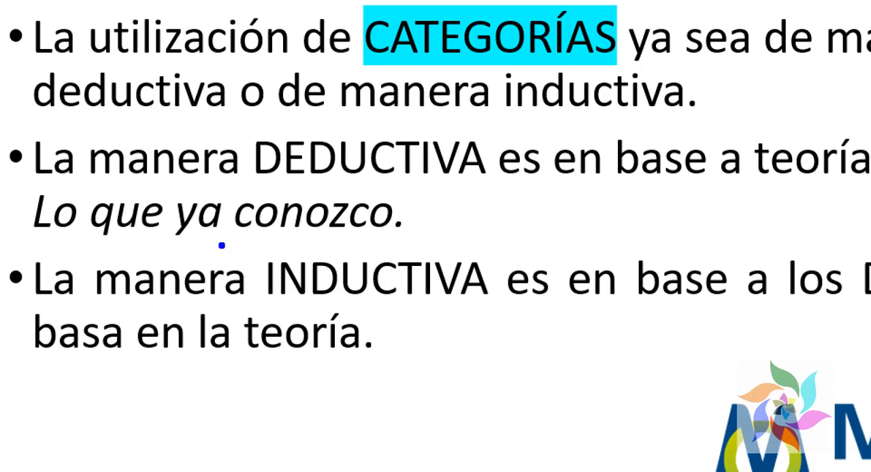
{"action": "left_click_drag", "start_coordinate": [324, 297], "coordinate": [466, 330]}
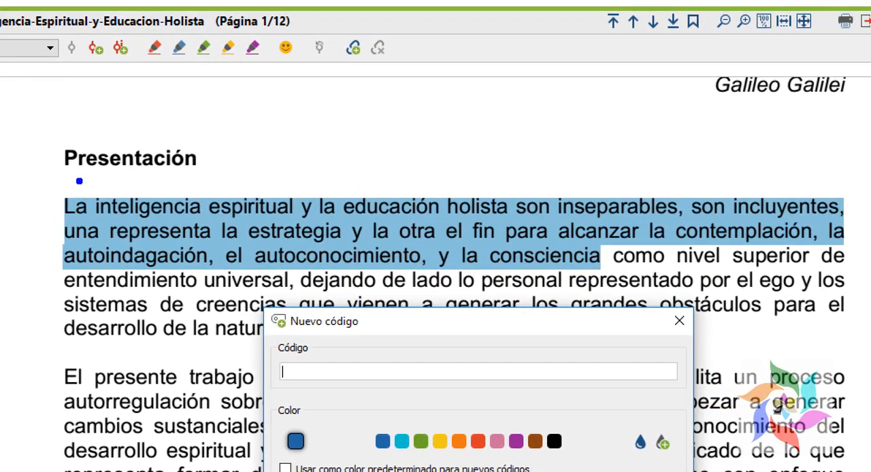
Step: Back in MAXQDA, name the new code INTELIGENCIA ESPIRITUAL, give it the light blue colour and assign it to the selected passage
{"action": "left_click_drag", "start_coordinate": [76, 178], "coordinate": [313, 227]}
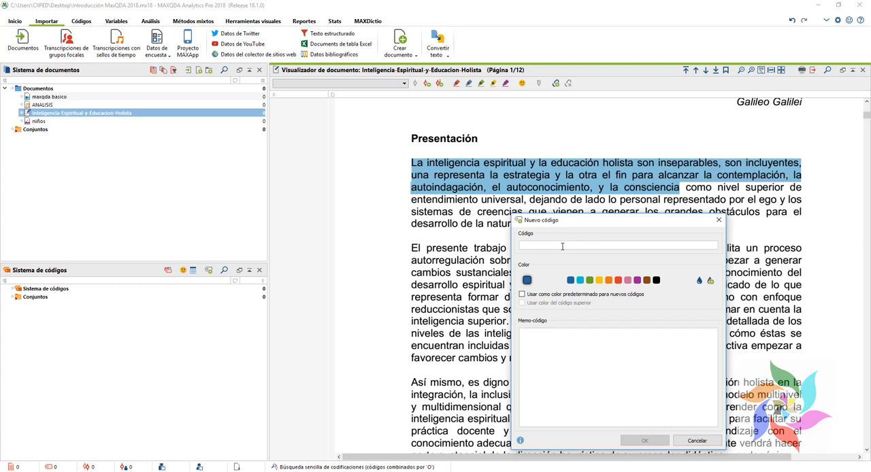
{"action": "type", "text": "in"}
{"action": "key", "text": "BackSpace"}
{"action": "type", "text": "INTE"}
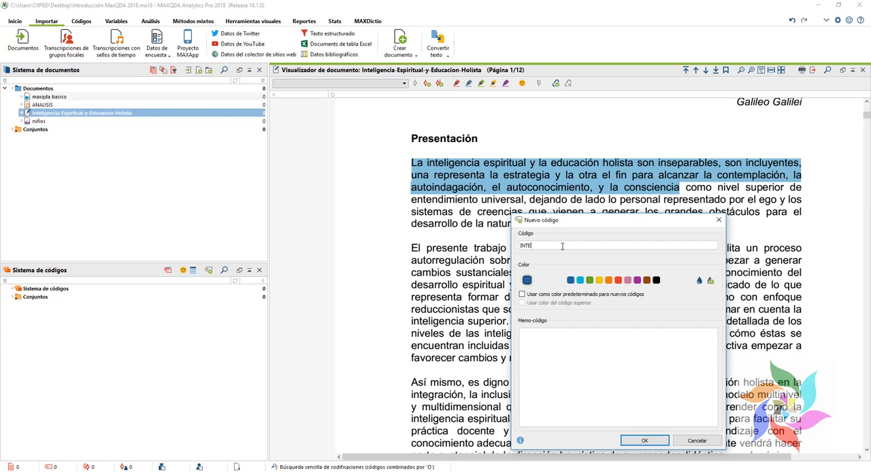
{"action": "type", "text": "LIGENCIA ESPIRITUAL"}
{"action": "left_click", "coordinate": [643, 441]}
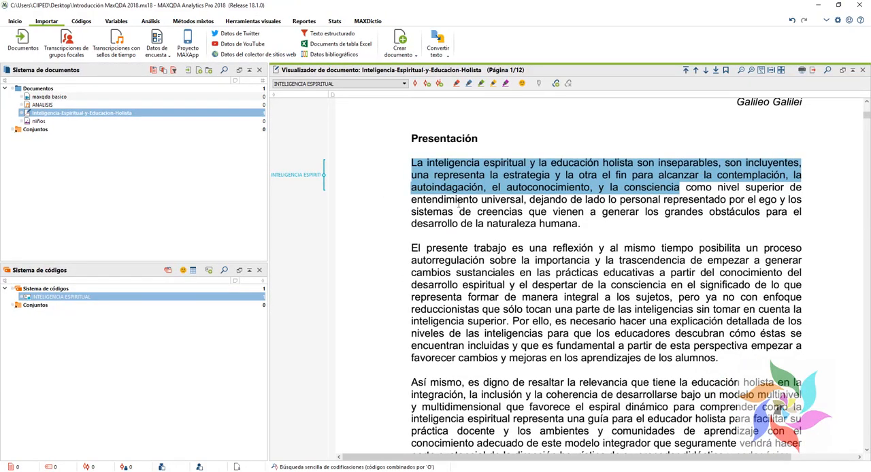
Step: Code the same passage with another new code named EDUCACIÓN HOLISTA in light blue
{"action": "right_click", "coordinate": [481, 177]}
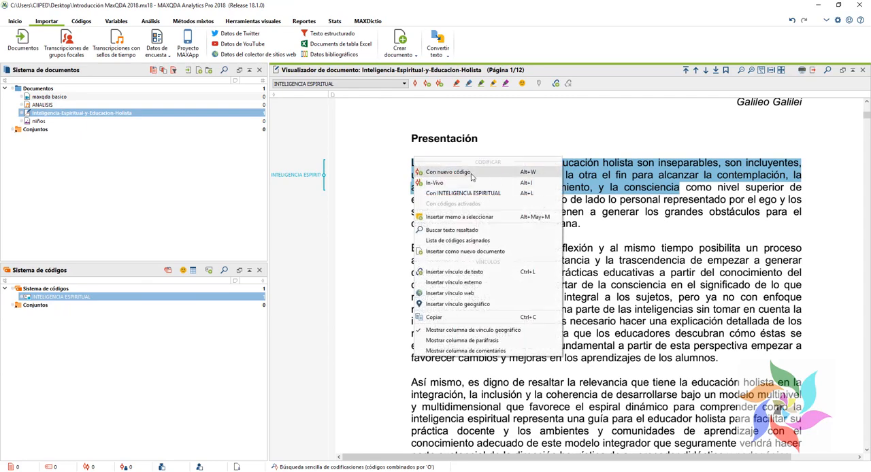
{"action": "left_click", "coordinate": [500, 180]}
{"action": "type", "text": "EDUCACIÓN HOLISTA"}
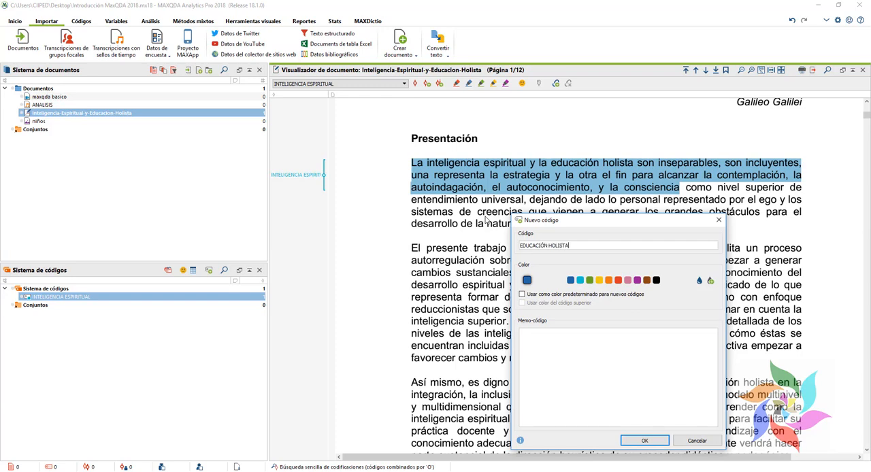
{"action": "left_click", "coordinate": [580, 279]}
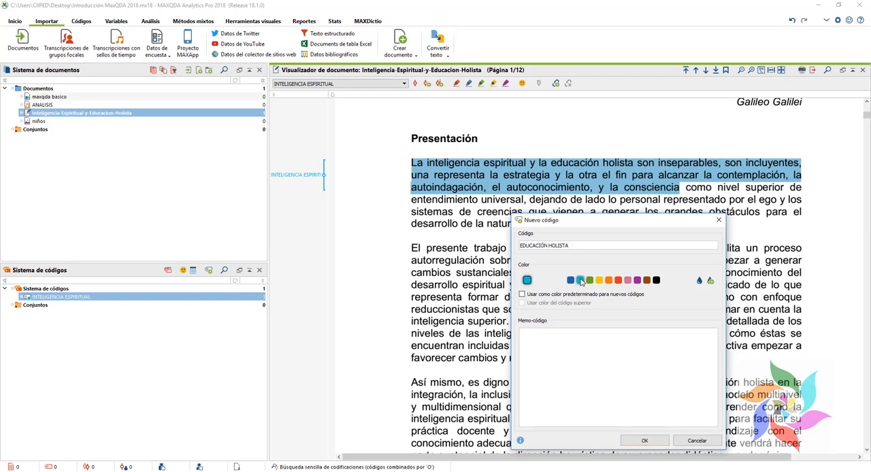
{"action": "left_click", "coordinate": [644, 440]}
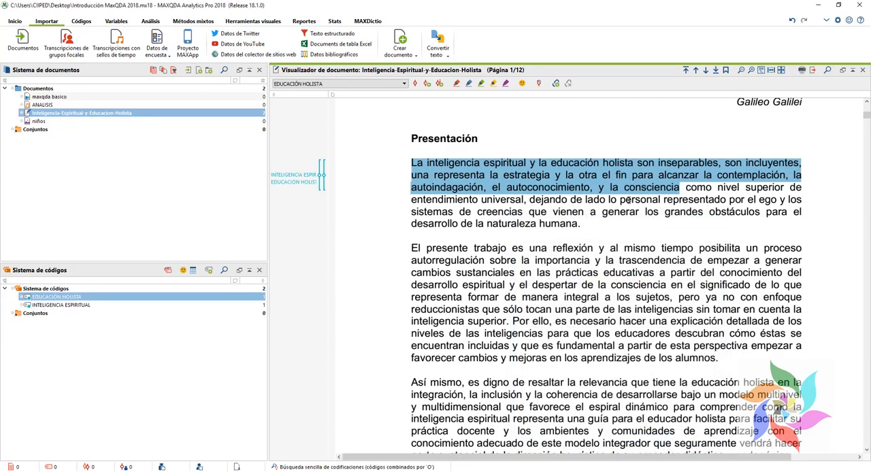
Step: Start a third new code for the same passage and choose pink as its colour
{"action": "right_click", "coordinate": [643, 178]}
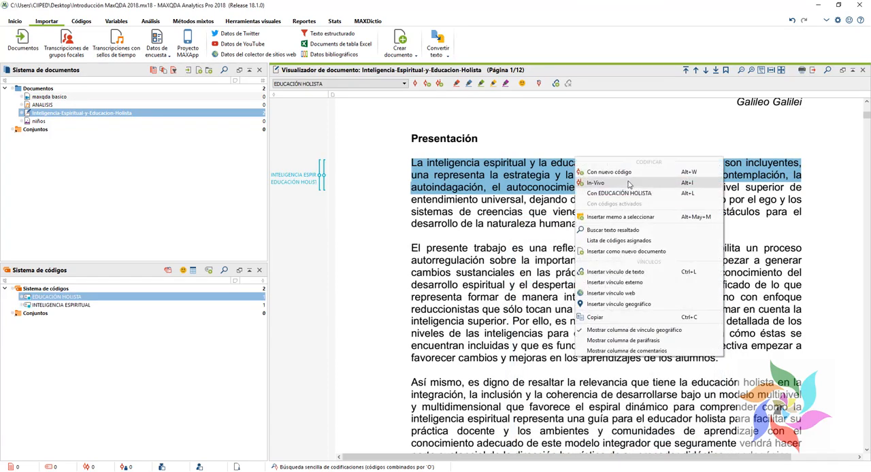
{"action": "left_click", "coordinate": [625, 175]}
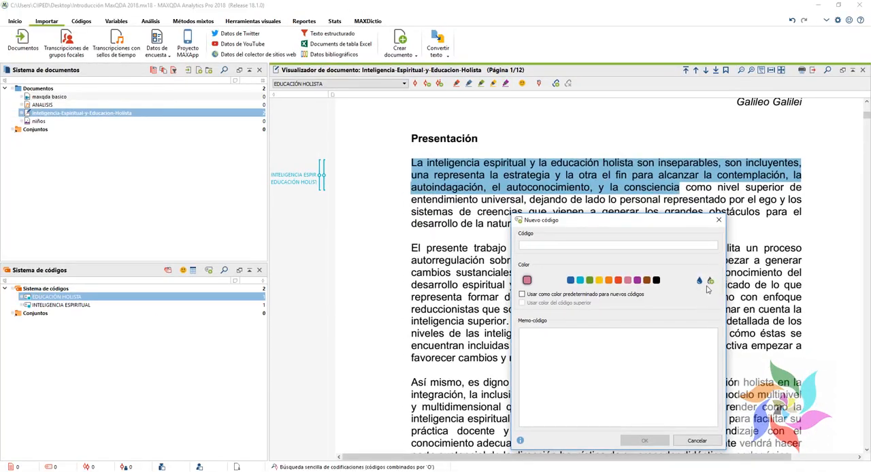
{"action": "left_click", "coordinate": [685, 267]}
{"action": "left_click", "coordinate": [140, 93]}
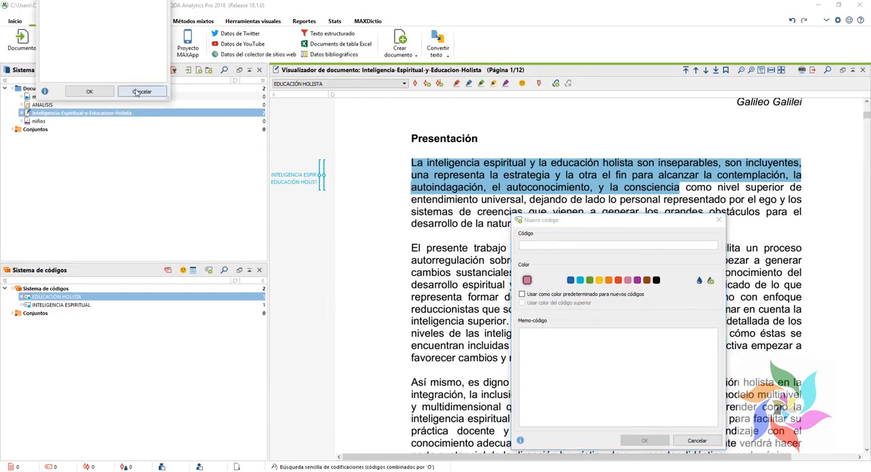
{"action": "left_click", "coordinate": [710, 280]}
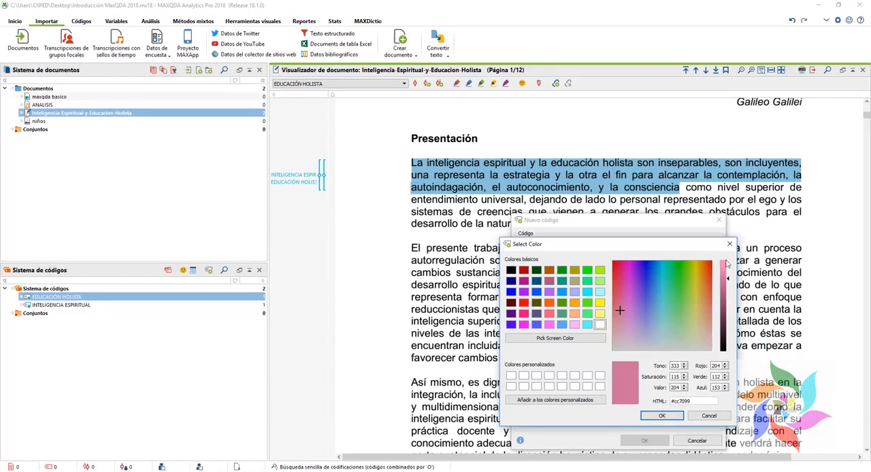
{"action": "left_click", "coordinate": [729, 243]}
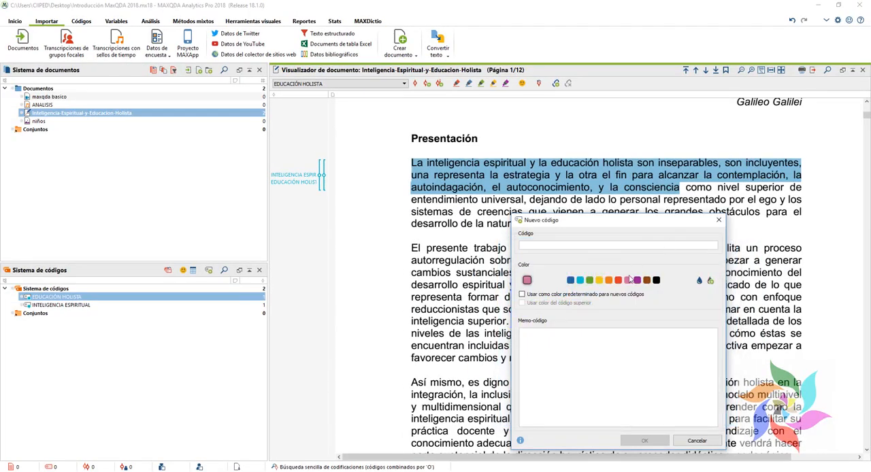
Step: Name the pink code CONSCIENCIA and assign it to the selected passage
{"action": "left_click", "coordinate": [567, 248]}
{"action": "type", "text": "CON"}
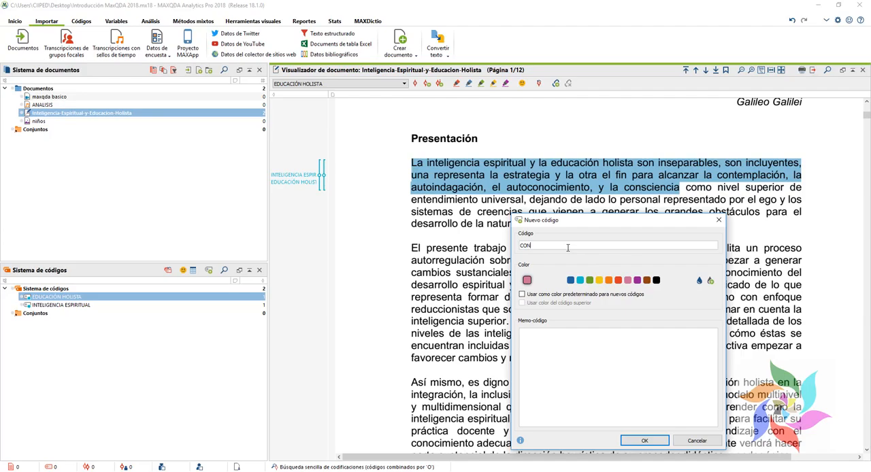
{"action": "type", "text": "SCIENCIA"}
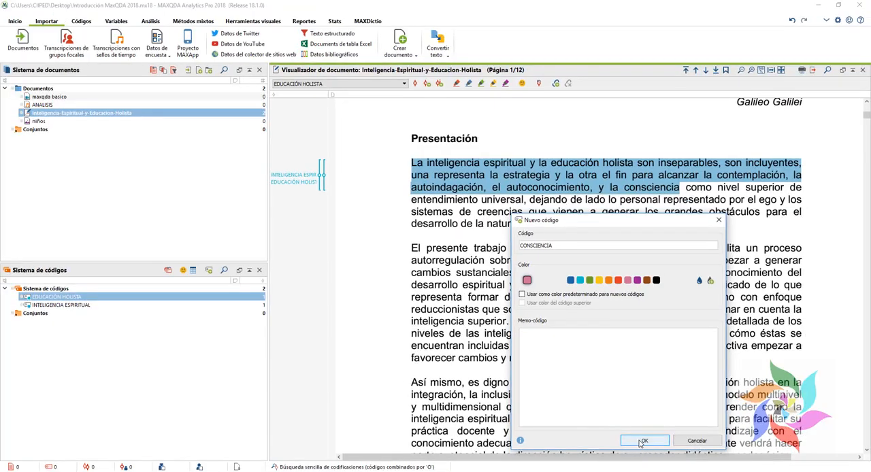
{"action": "left_click", "coordinate": [634, 409]}
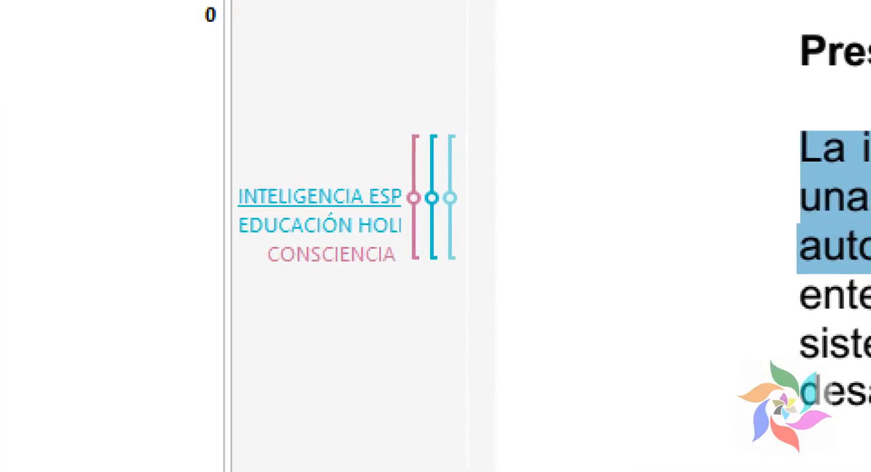
{"action": "mouse_move", "coordinate": [144, 89]}
{"action": "left_mouse_down"}
{"action": "mouse_move", "coordinate": [509, 172]}
{"action": "mouse_move", "coordinate": [615, 304]}
{"action": "left_mouse_up"}
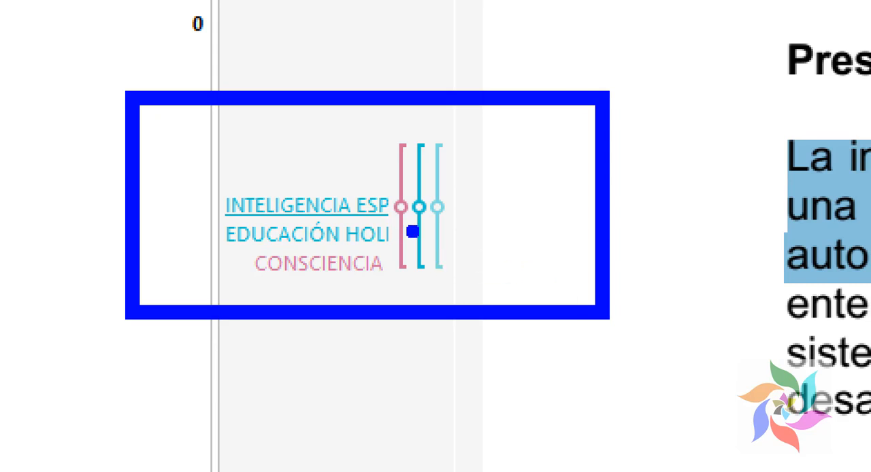
{"action": "left_click_drag", "start_coordinate": [408, 122], "coordinate": [507, 291]}
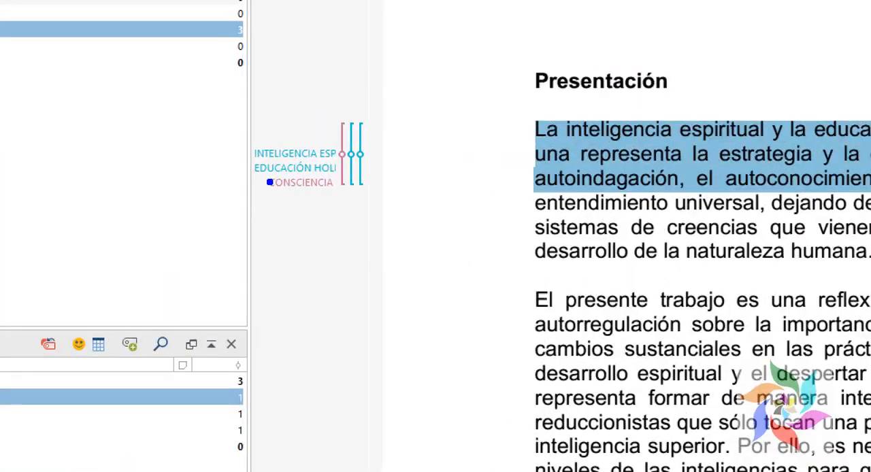
{"action": "left_click_drag", "start_coordinate": [276, 186], "coordinate": [317, 198]}
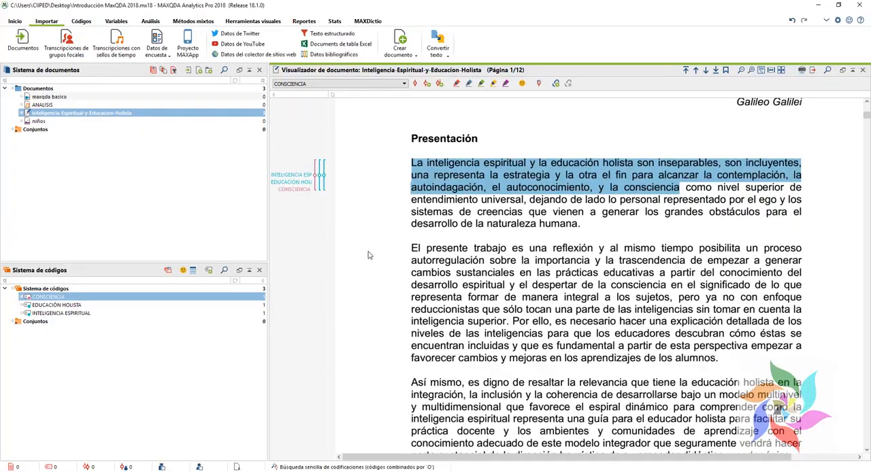
Step: Select the rest of the first Presentación paragraph, from "como nivel superior" to "naturaleza humana", and code it with a new code named NATURALEZA HUMANA
{"action": "left_click", "coordinate": [449, 304]}
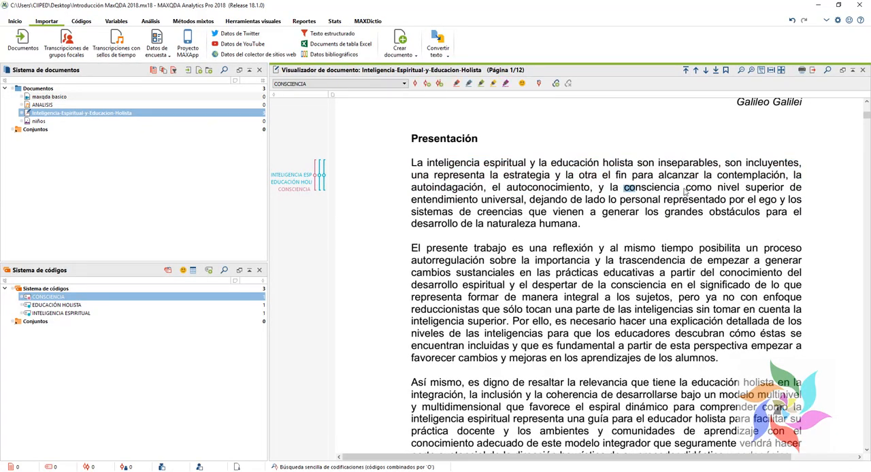
{"action": "left_click_drag", "start_coordinate": [685, 188], "coordinate": [586, 230]}
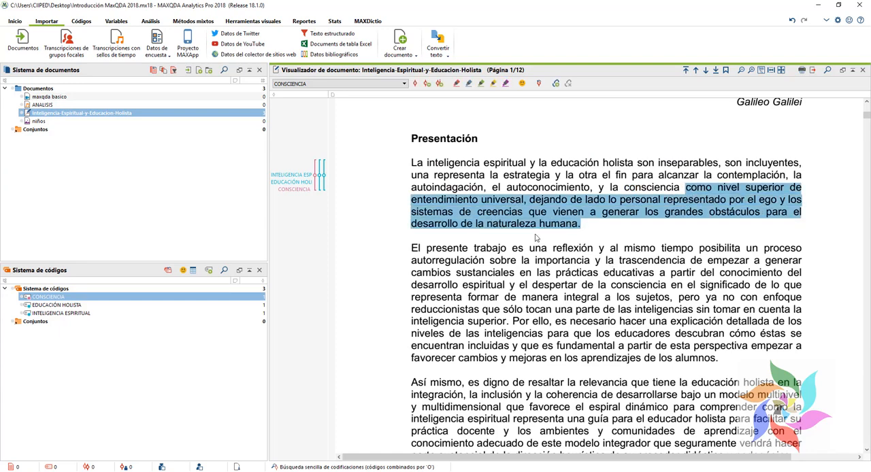
{"action": "right_click", "coordinate": [507, 217]}
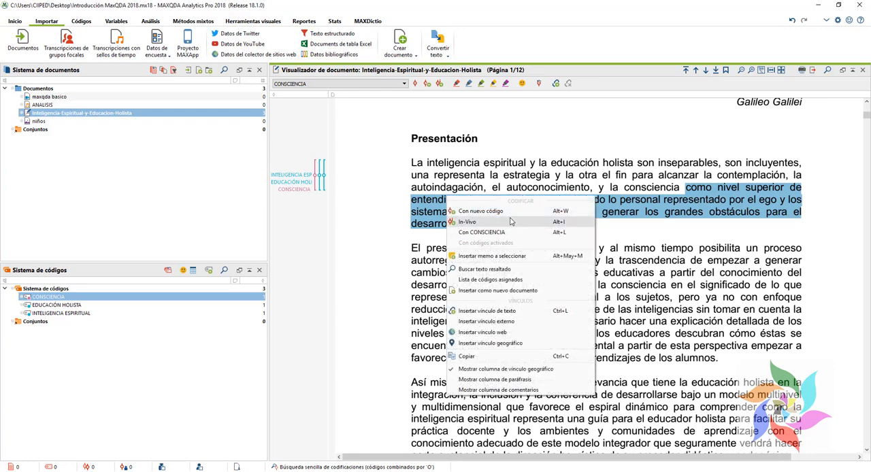
{"action": "left_click", "coordinate": [504, 215]}
{"action": "type", "text": "NA"}
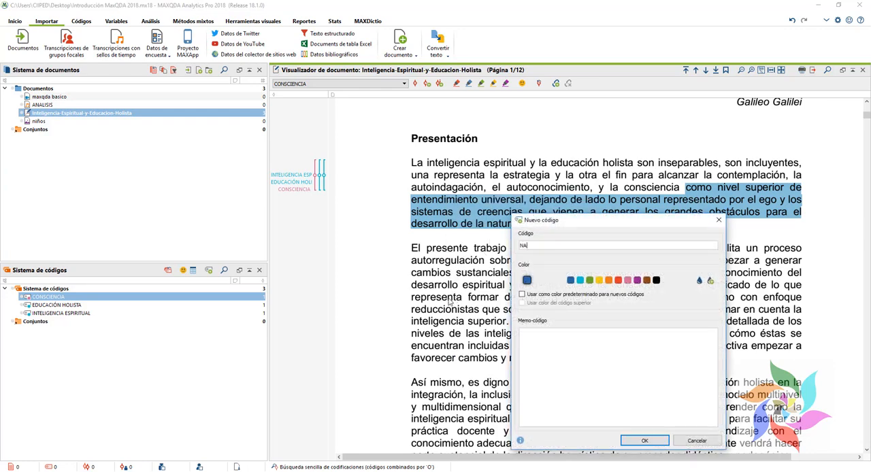
{"action": "type", "text": "TURALEZA HUMANA"}
{"action": "left_click", "coordinate": [644, 441]}
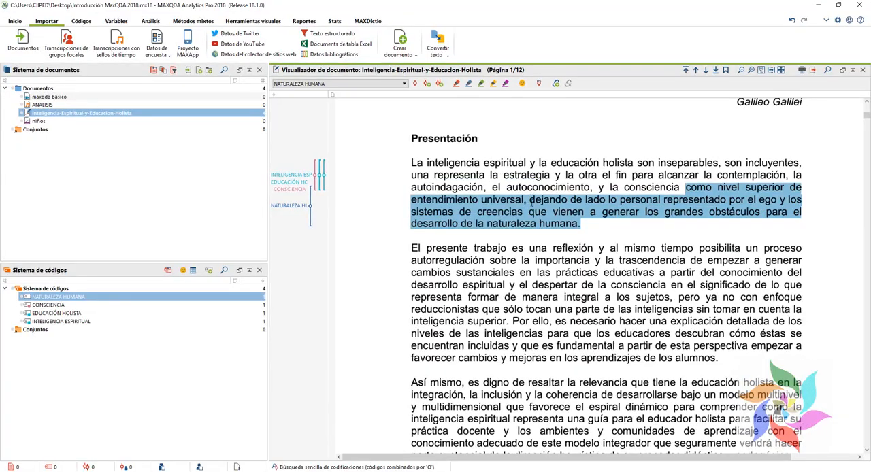
Step: Code the same selected passage with another new code named ENTENDIMIENTO UNIVERSAL
{"action": "right_click", "coordinate": [532, 202]}
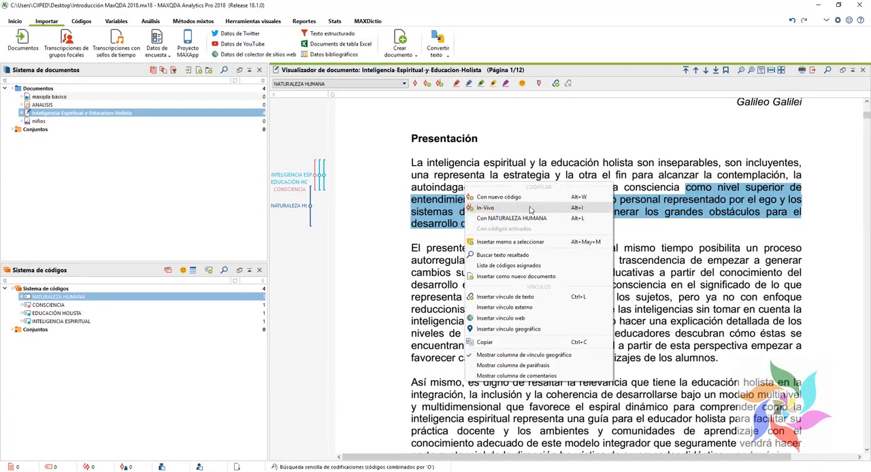
{"action": "left_click", "coordinate": [524, 198]}
{"action": "type", "text": "ENTENDIMIENTO UNIVERSAL"}
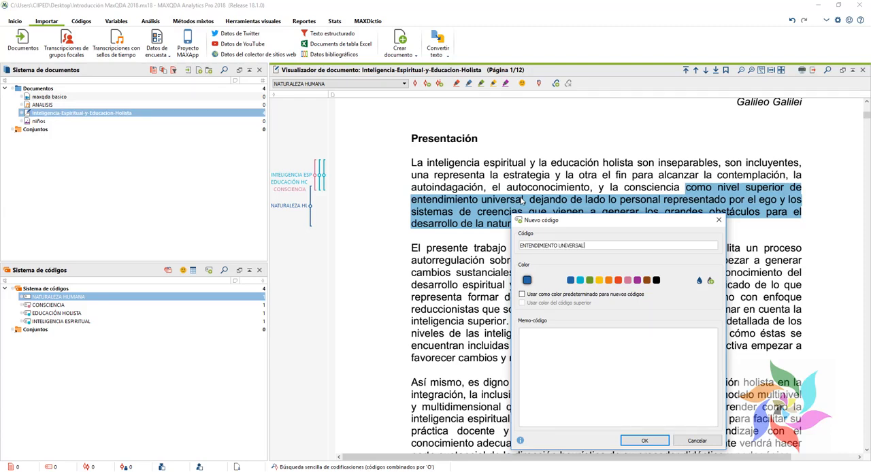
{"action": "key", "text": "Return"}
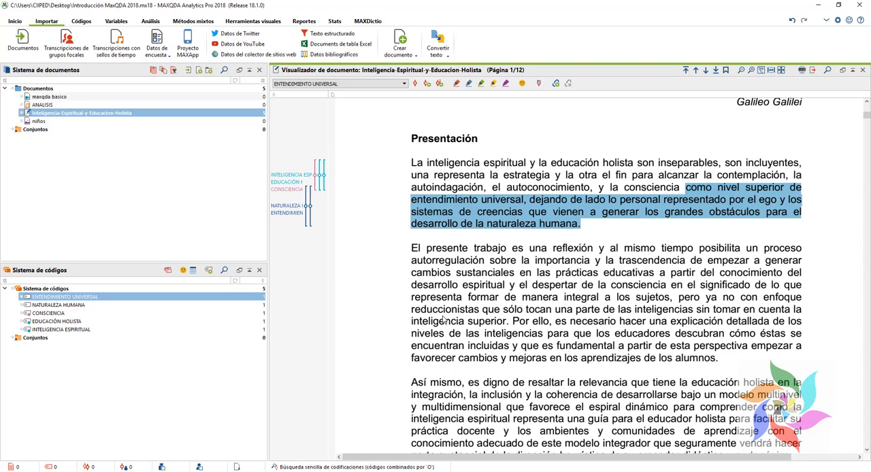
Step: Switch to the Excel sheet and review the codes listed under the ESCUELA category
{"action": "left_click", "coordinate": [184, 471]}
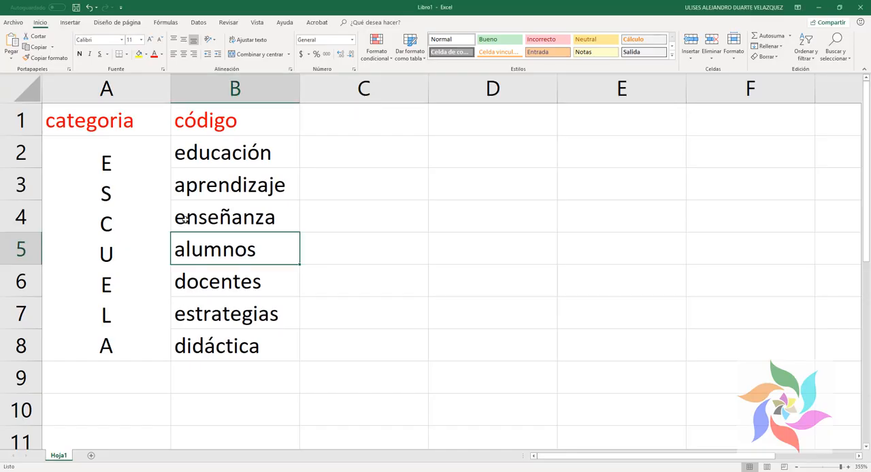
{"action": "left_click_drag", "start_coordinate": [190, 160], "coordinate": [215, 316]}
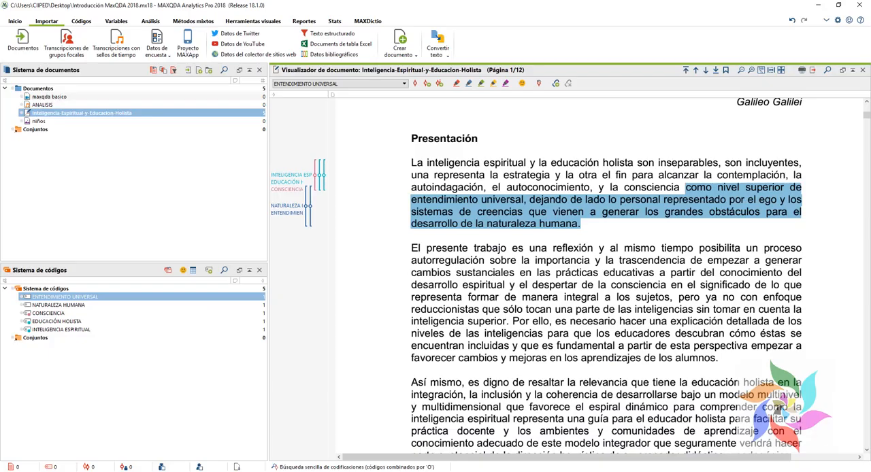
Step: Back in MAXQDA, select the whole "El presente trabajo" paragraph and code it with a new purple code named ENSEÑAZA
{"action": "left_click", "coordinate": [446, 320]}
{"action": "left_click_drag", "start_coordinate": [411, 247], "coordinate": [727, 365]}
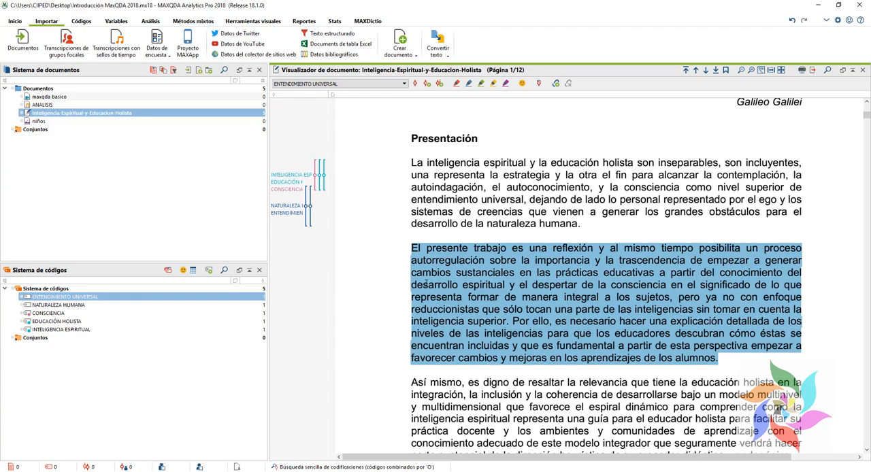
{"action": "right_click", "coordinate": [498, 284]}
{"action": "left_click", "coordinate": [493, 282]}
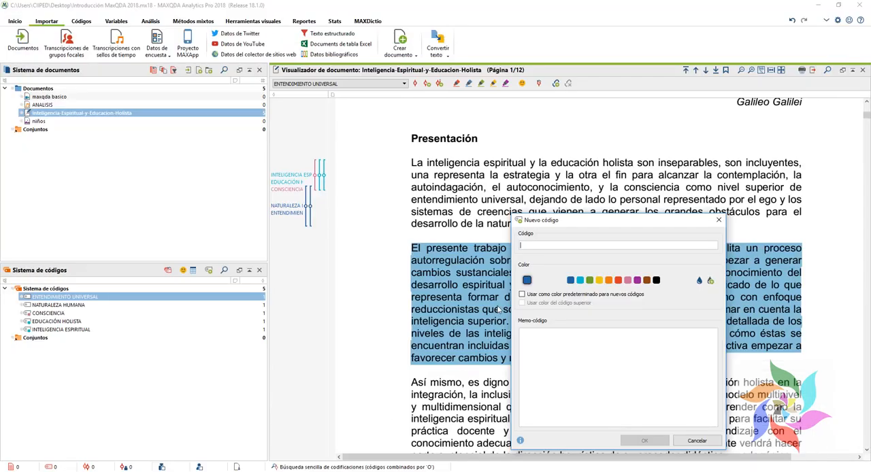
{"action": "type", "text": "E"}
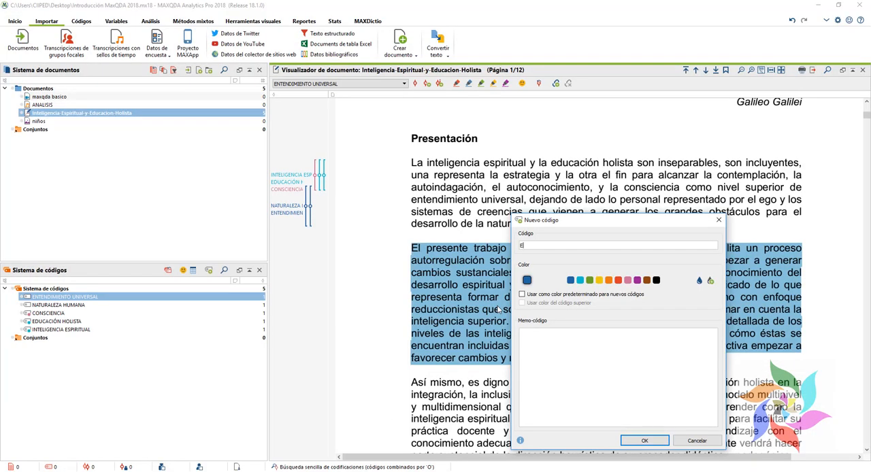
{"action": "type", "text": "NSEÑAZA"}
{"action": "left_click", "coordinate": [636, 280]}
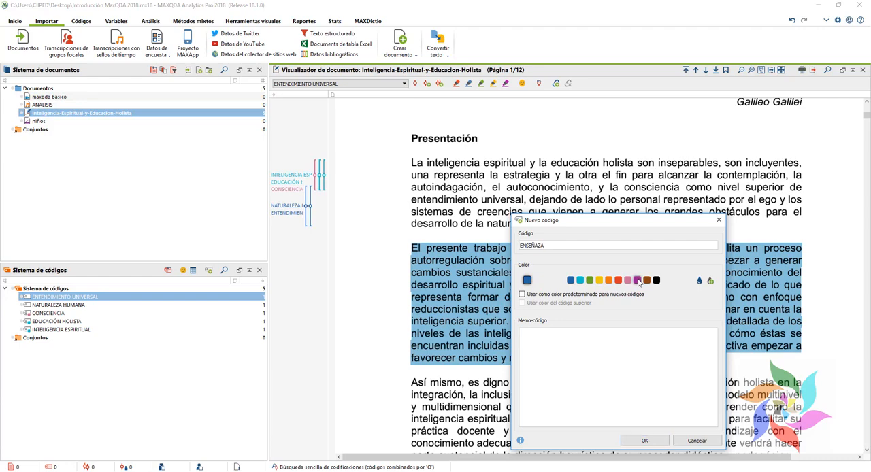
{"action": "left_click", "coordinate": [644, 441]}
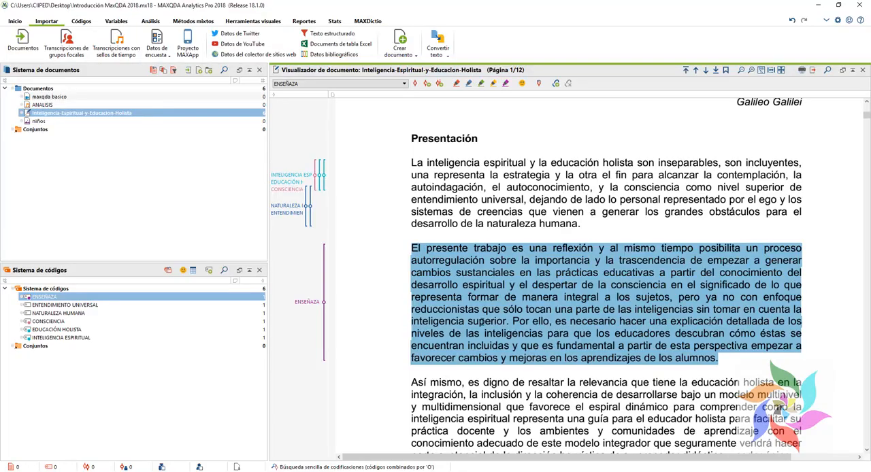
Step: Code the same paragraph with another new code named DOCENTES
{"action": "right_click", "coordinate": [482, 319]}
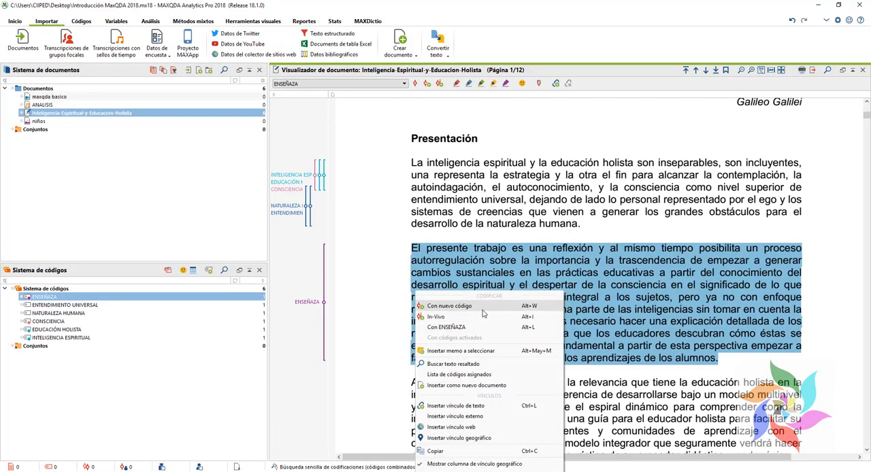
{"action": "left_click", "coordinate": [484, 312]}
{"action": "type", "text": "DOCENTES"}
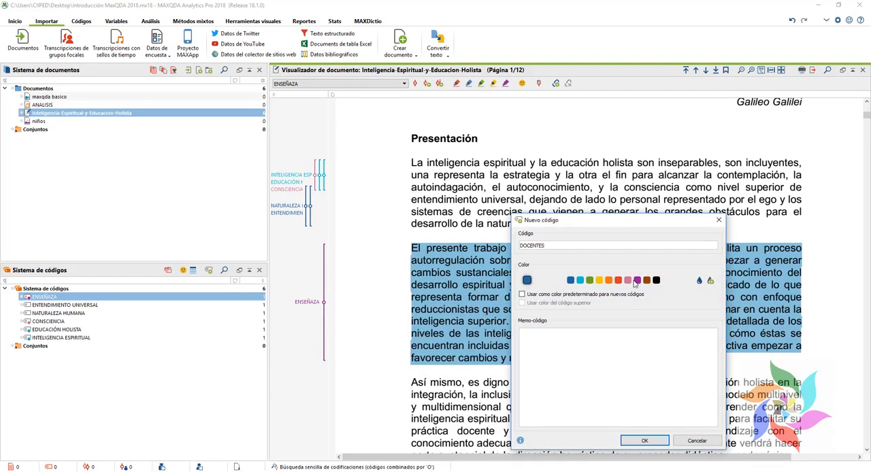
{"action": "left_click", "coordinate": [644, 441]}
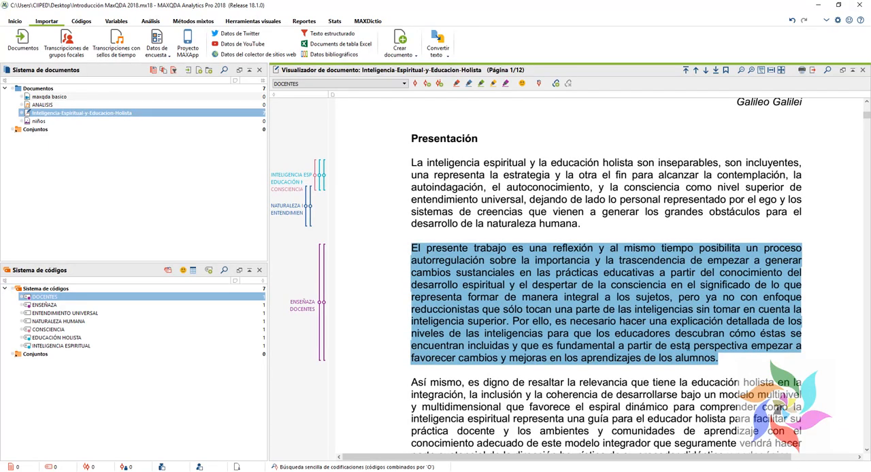
Step: Select the text from "Así mismo" to "inteligencia espiritual" in the third Presentación paragraph
{"action": "scroll", "coordinate": [778, 410], "scroll_direction": "down", "scroll_amount": 20}
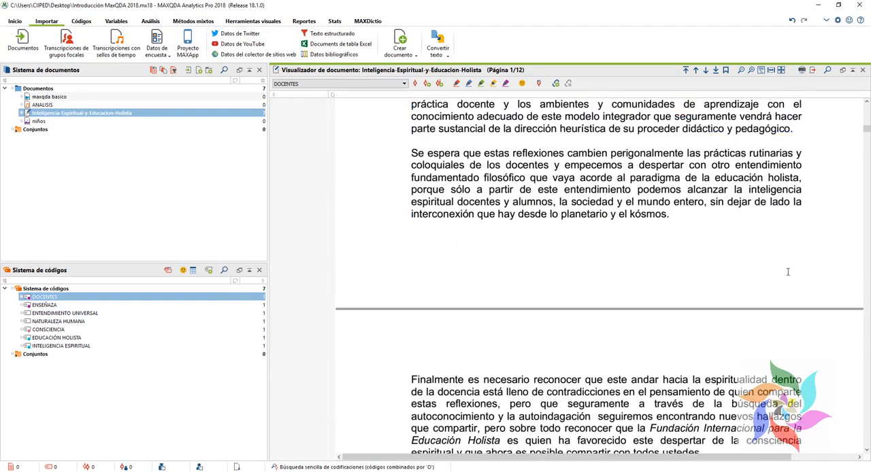
{"action": "left_click_drag", "start_coordinate": [867, 198], "coordinate": [866, 103]}
{"action": "scroll", "coordinate": [577, 233], "scroll_direction": "down", "scroll_amount": 5}
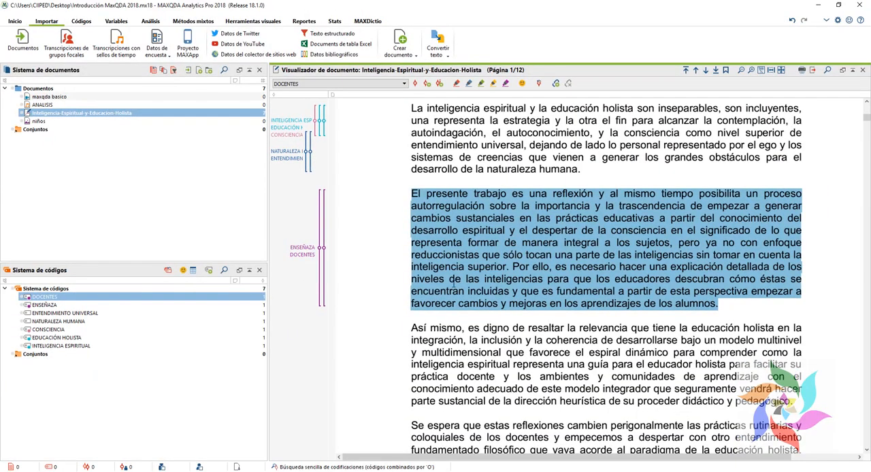
{"action": "scroll", "coordinate": [457, 265], "scroll_direction": "down", "scroll_amount": 2}
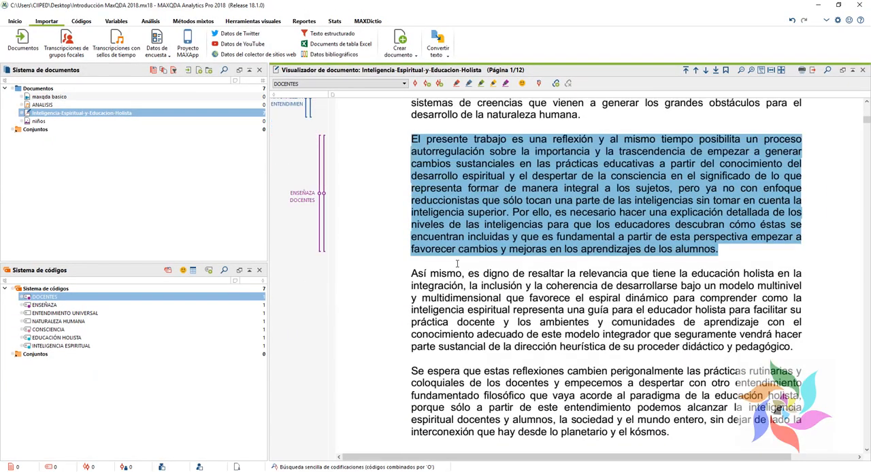
{"action": "left_click", "coordinate": [444, 308]}
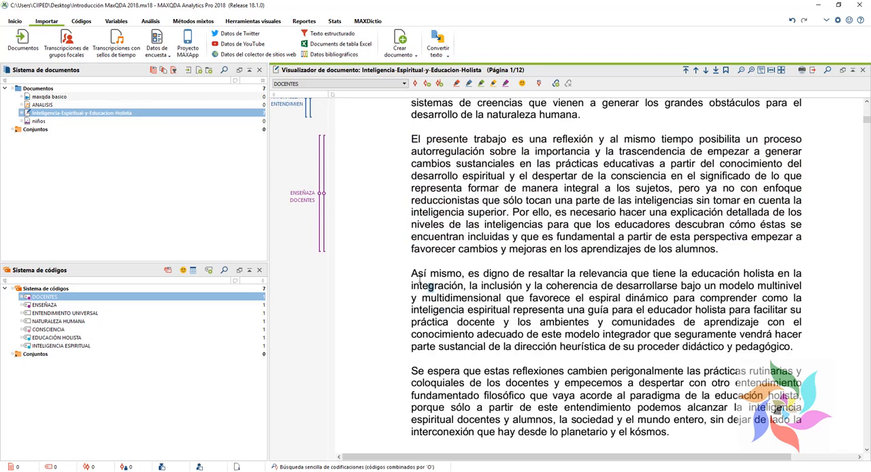
{"action": "left_click_drag", "start_coordinate": [411, 273], "coordinate": [511, 313]}
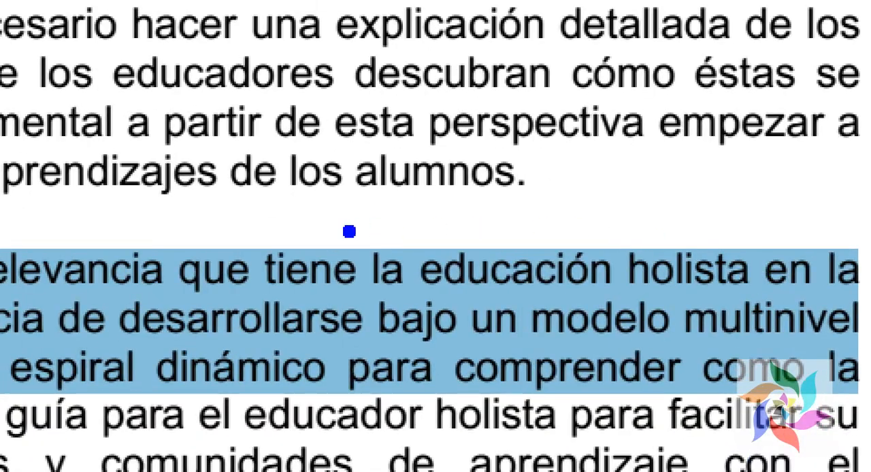
{"action": "mouse_move", "coordinate": [368, 212]}
{"action": "left_mouse_down"}
{"action": "mouse_move", "coordinate": [564, 285]}
{"action": "mouse_move", "coordinate": [793, 310]}
{"action": "mouse_move", "coordinate": [755, 310]}
{"action": "left_mouse_up"}
{"action": "key", "text": "Escape"}
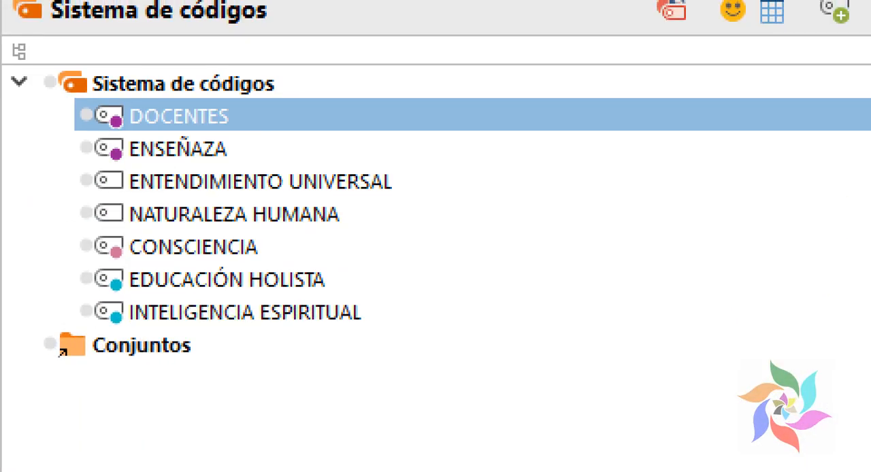
{"action": "mouse_move", "coordinate": [55, 236]}
{"action": "left_mouse_down"}
{"action": "mouse_move", "coordinate": [408, 292]}
{"action": "mouse_move", "coordinate": [395, 310]}
{"action": "left_mouse_up"}
{"action": "key", "text": "Escape"}
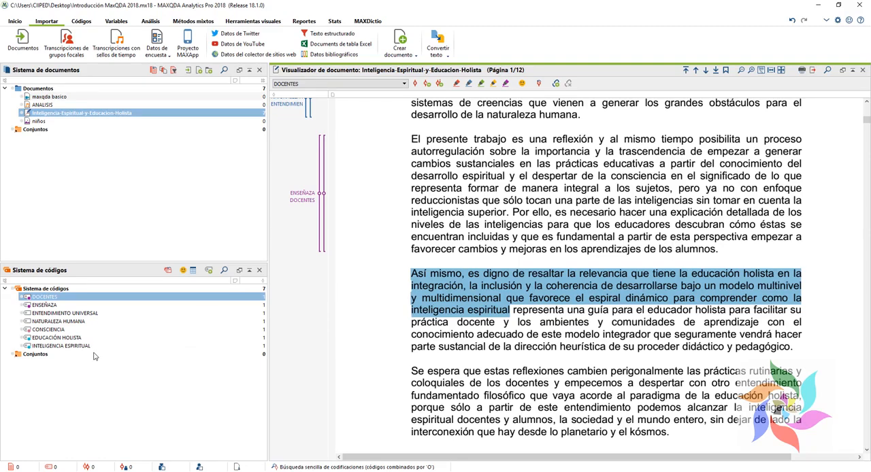
Step: Assign the existing code EDUCACIÓN HOLISTA from the code system to the selected "Así mismo" passage
{"action": "left_click", "coordinate": [53, 339]}
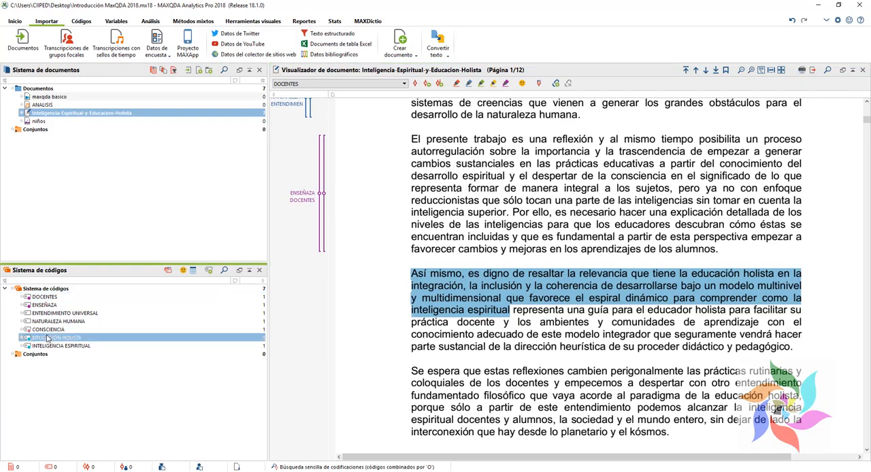
{"action": "mouse_move", "coordinate": [52, 344]}
{"action": "left_mouse_down"}
{"action": "mouse_move", "coordinate": [488, 285]}
{"action": "mouse_move", "coordinate": [508, 294]}
{"action": "left_mouse_up"}
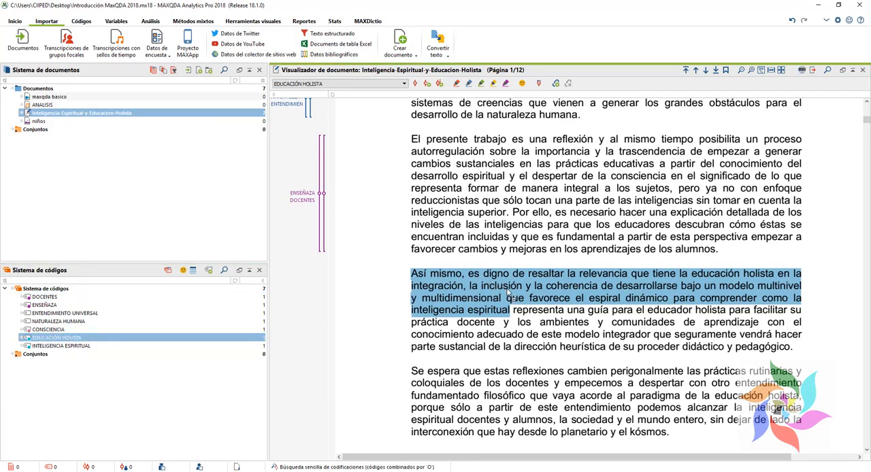
{"action": "key", "text": "ctrl+1"}
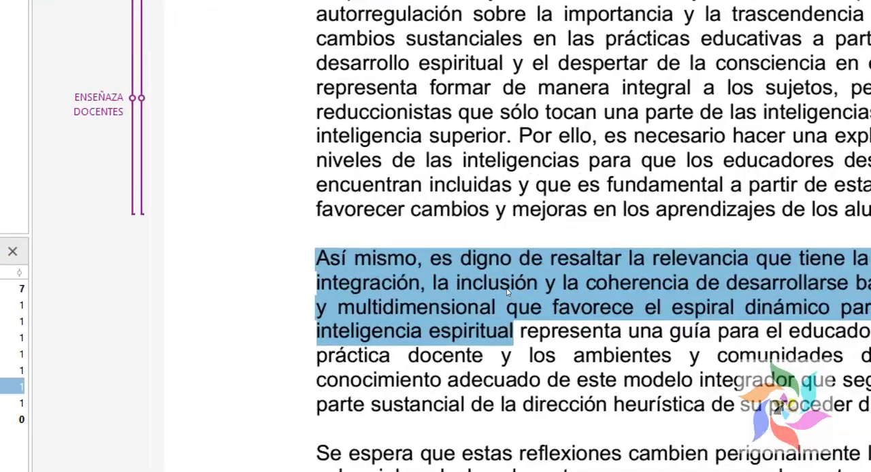
{"action": "left_click", "coordinate": [495, 279]}
{"action": "left_click_drag", "start_coordinate": [395, 245], "coordinate": [610, 338]}
{"action": "key", "text": "Escape"}
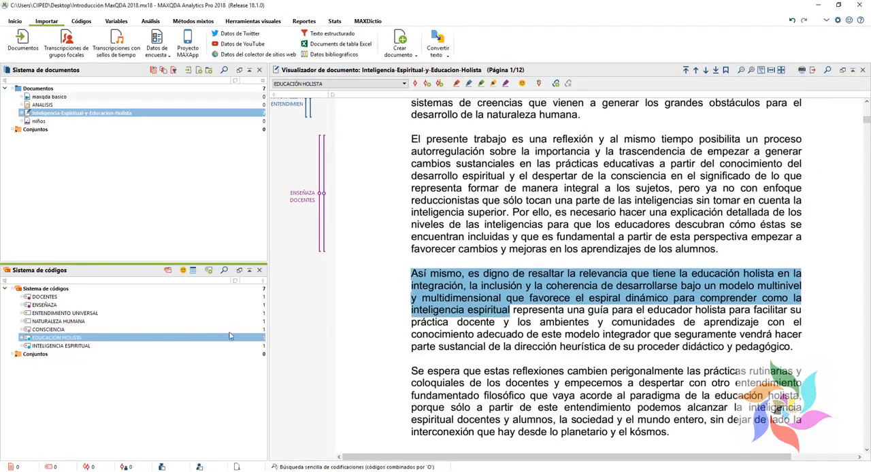
{"action": "left_click_drag", "start_coordinate": [82, 339], "coordinate": [454, 276]}
Step: Examine the new EDUCACIÓN HOLISTA coding stripe beside the passage and the number of codings for each code in the code system
{"action": "key", "text": "ctrl+1"}
{"action": "left_click", "coordinate": [295, 329]}
{"action": "left_click_drag", "start_coordinate": [255, 262], "coordinate": [345, 320]}
{"action": "key", "text": "Escape"}
{"action": "key", "text": "ctrl+1"}
{"action": "left_click", "coordinate": [276, 274]}
{"action": "mouse_move", "coordinate": [279, 242]}
{"action": "left_mouse_down"}
{"action": "mouse_move", "coordinate": [338, 300]}
{"action": "mouse_move", "coordinate": [321, 279]}
{"action": "mouse_move", "coordinate": [346, 278]}
{"action": "left_mouse_up"}
{"action": "scroll", "coordinate": [319, 339], "scroll_direction": "up", "scroll_amount": 1}
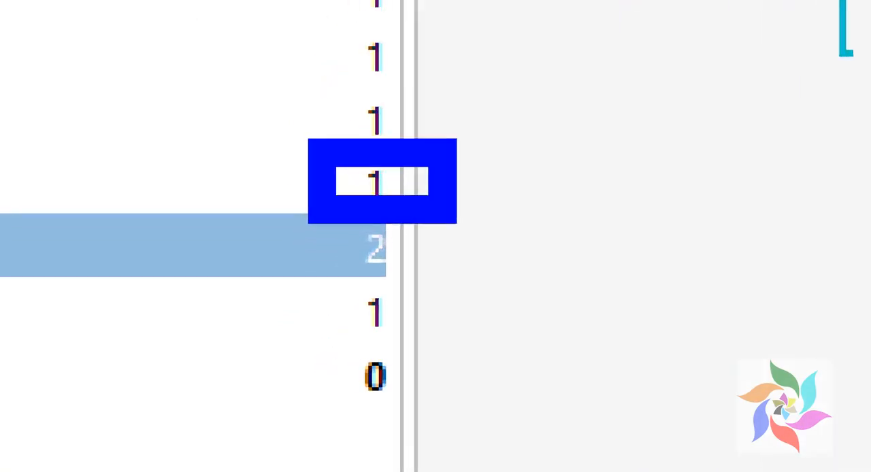
{"action": "key", "text": "Escape"}
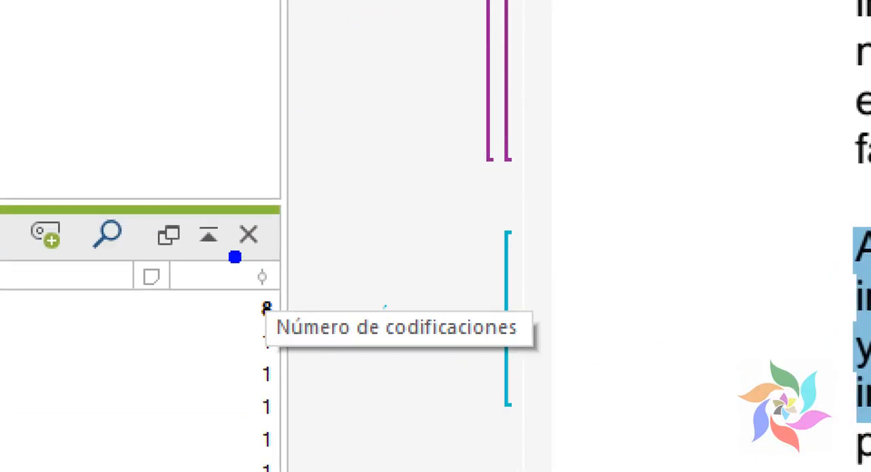
{"action": "left_click_drag", "start_coordinate": [255, 275], "coordinate": [353, 315]}
{"action": "left_click_drag", "start_coordinate": [633, 420], "coordinate": [623, 412]}
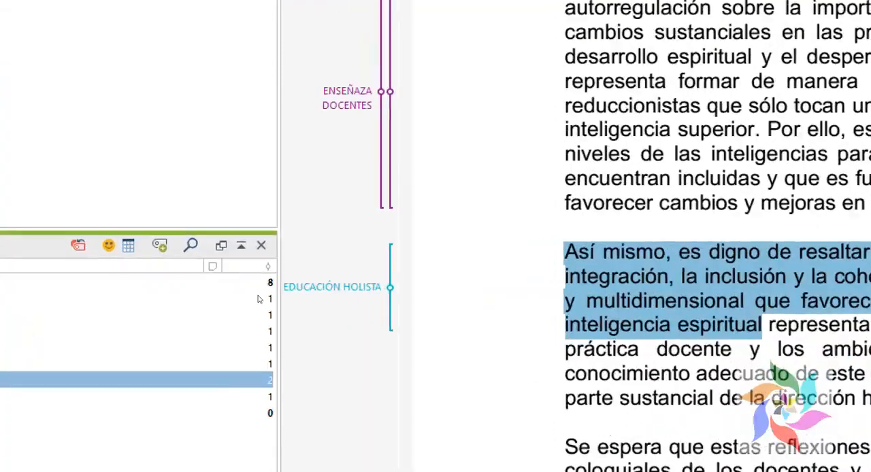
{"action": "left_click_drag", "start_coordinate": [243, 281], "coordinate": [294, 292]}
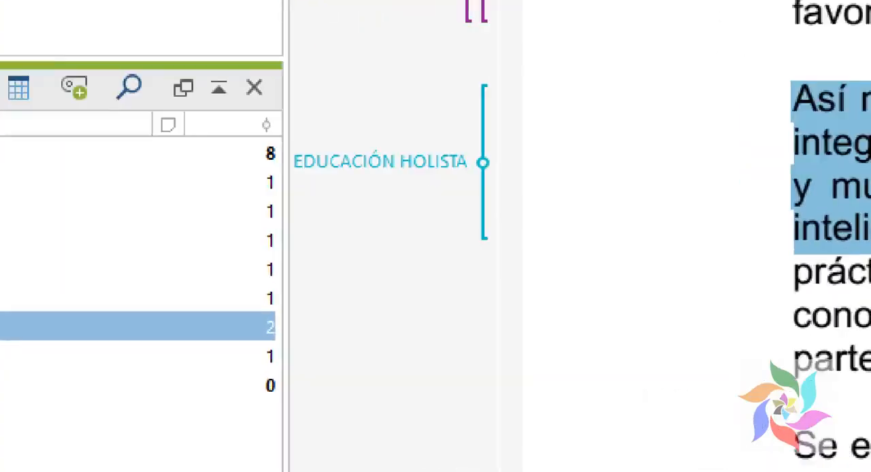
Step: Switch to the Excel workbook Libro1 and examine the ESCUELA category alongside its list of codes
{"action": "left_click_drag", "start_coordinate": [246, 327], "coordinate": [282, 342]}
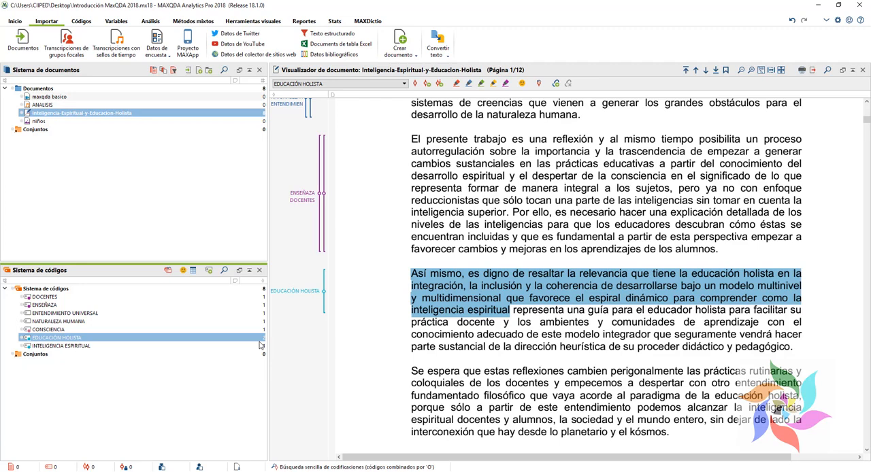
{"action": "left_click", "coordinate": [305, 471]}
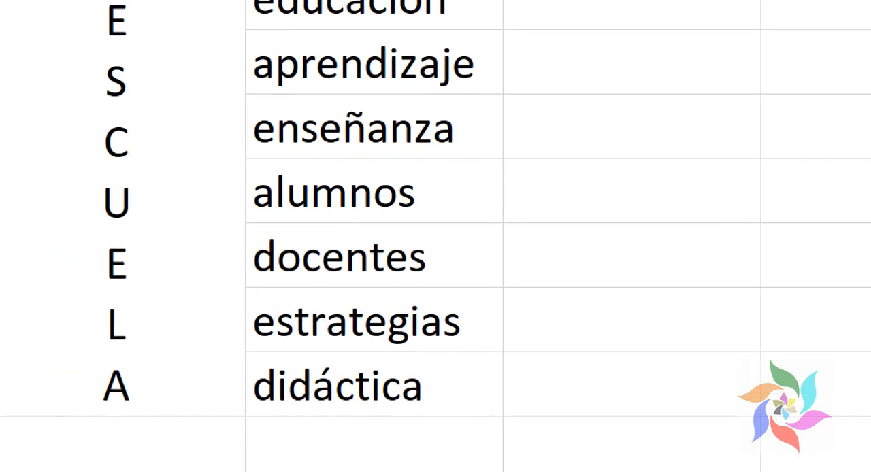
{"action": "left_click_drag", "start_coordinate": [45, 39], "coordinate": [277, 438]}
{"action": "mouse_move", "coordinate": [306, 3]}
{"action": "left_mouse_down"}
{"action": "mouse_move", "coordinate": [484, 140]}
{"action": "mouse_move", "coordinate": [580, 466]}
{"action": "left_mouse_up"}
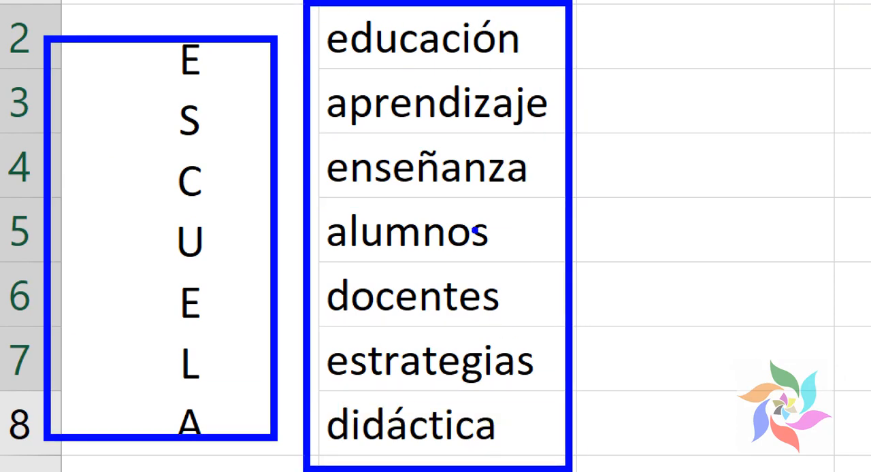
{"action": "mouse_move", "coordinate": [512, 140]}
{"action": "left_mouse_down"}
{"action": "mouse_move", "coordinate": [449, 197]}
{"action": "mouse_move", "coordinate": [309, 198]}
{"action": "left_mouse_up"}
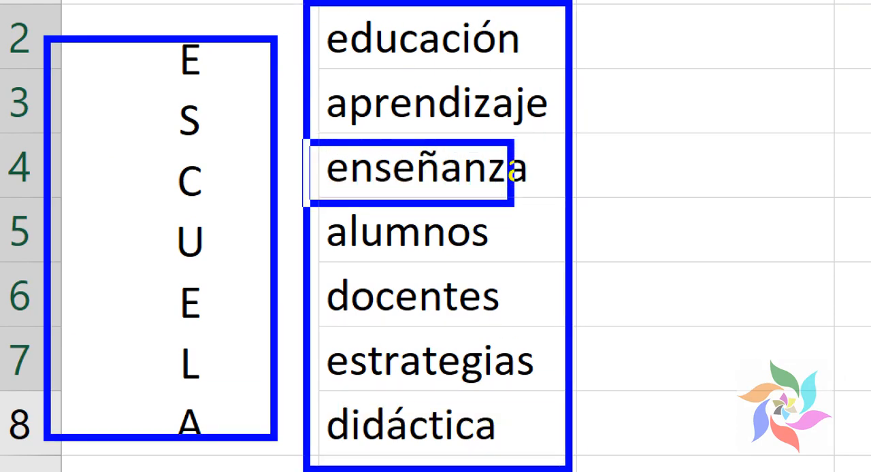
{"action": "key", "text": "Escape"}
{"action": "left_click", "coordinate": [392, 278]}
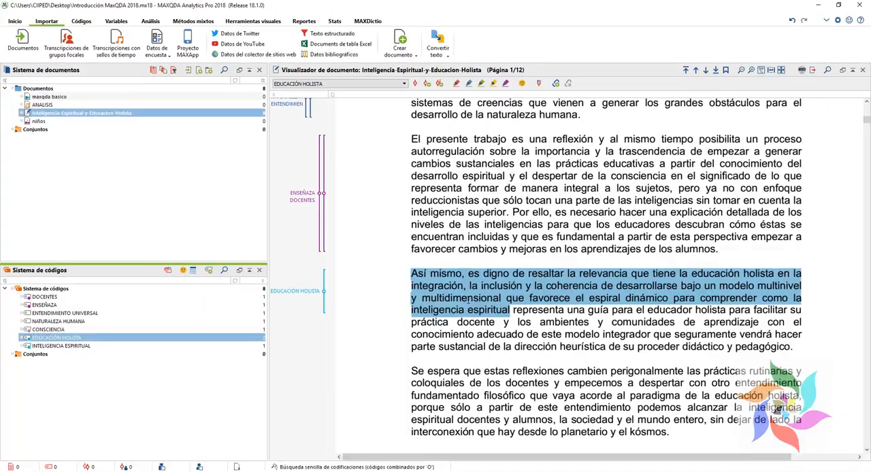
Step: Code the selected "Así mismo" passage with a new code named INTELIGENCIA ESPIRITUAL in the MAXQDA document
{"action": "right_click", "coordinate": [423, 268]}
{"action": "left_click", "coordinate": [472, 288]}
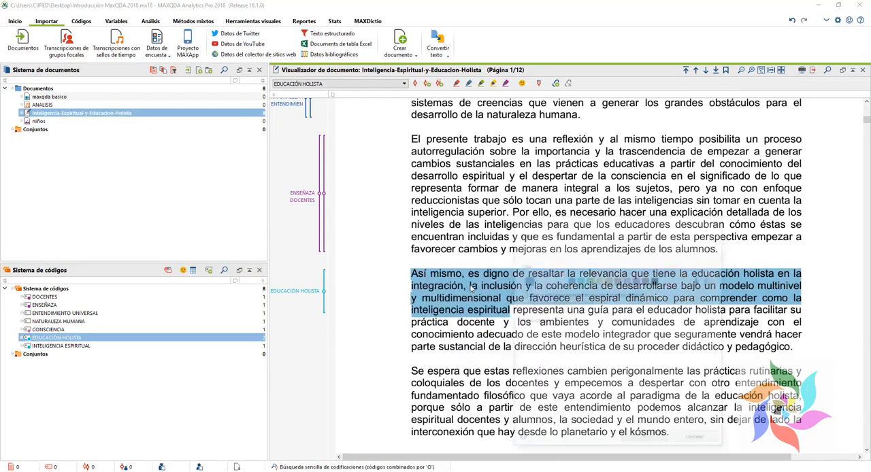
{"action": "type", "text": "INTELIGENCIA ESPIRITUAL"}
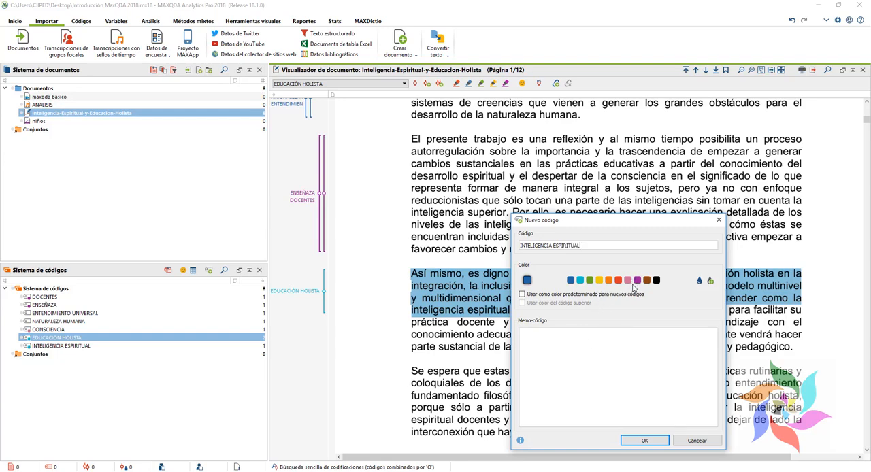
{"action": "left_click", "coordinate": [642, 442]}
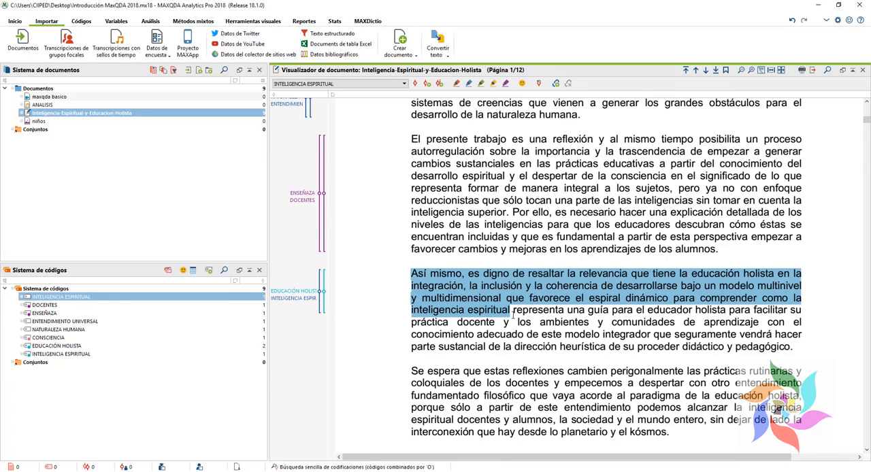
Step: Select the rest of the "Así mismo" paragraph, from "representa una guía" to "didáctico y pedagógico"
{"action": "scroll", "coordinate": [511, 314], "scroll_direction": "down", "scroll_amount": 2}
{"action": "left_click", "coordinate": [508, 279]}
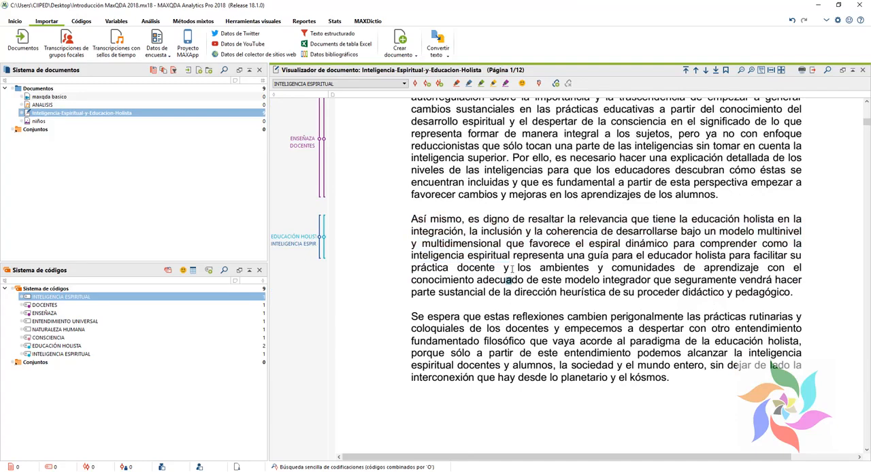
{"action": "left_click_drag", "start_coordinate": [410, 218], "coordinate": [813, 224]}
{"action": "left_click", "coordinate": [693, 278]}
{"action": "left_click_drag", "start_coordinate": [513, 258], "coordinate": [796, 294]}
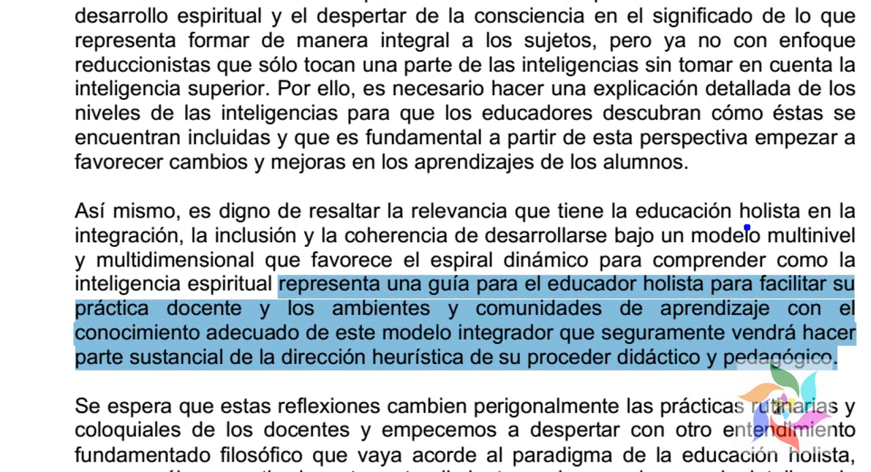
{"action": "mouse_move", "coordinate": [12, 260]}
{"action": "left_mouse_down"}
{"action": "mouse_move", "coordinate": [867, 344]}
{"action": "mouse_move", "coordinate": [866, 379]}
{"action": "left_mouse_up"}
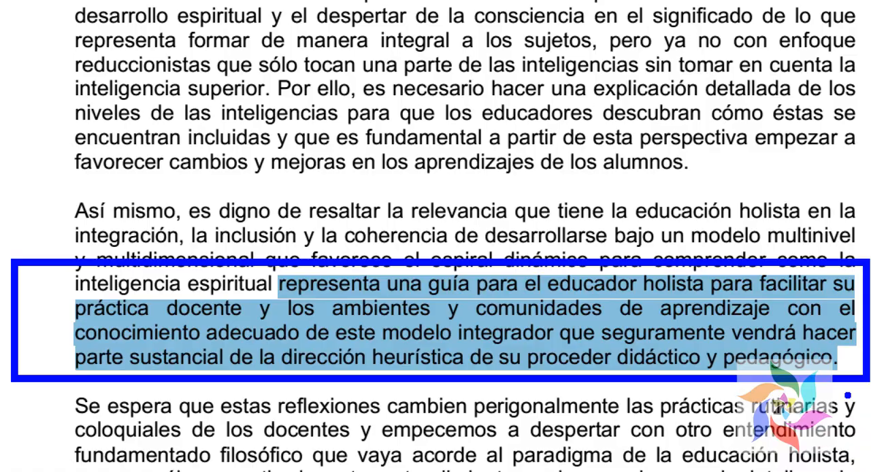
{"action": "key", "text": "Escape"}
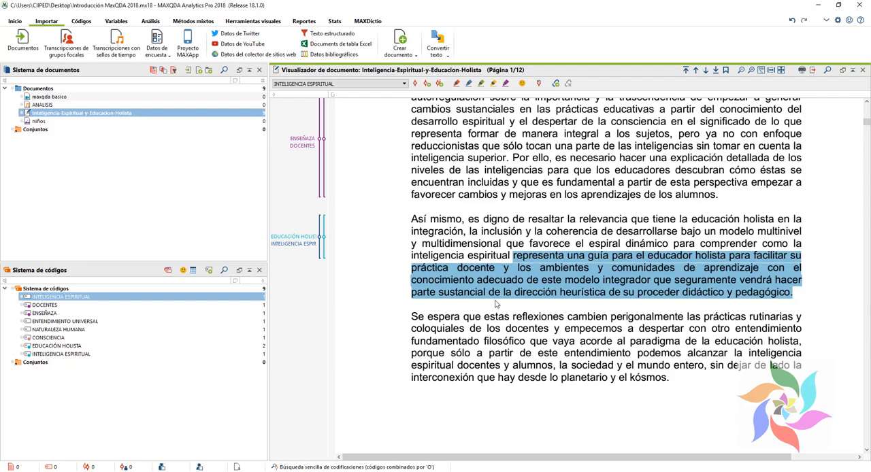
Step: Code the selected "representa una guía" passage with a new code named EDUCACIÓN
{"action": "right_click", "coordinate": [513, 280]}
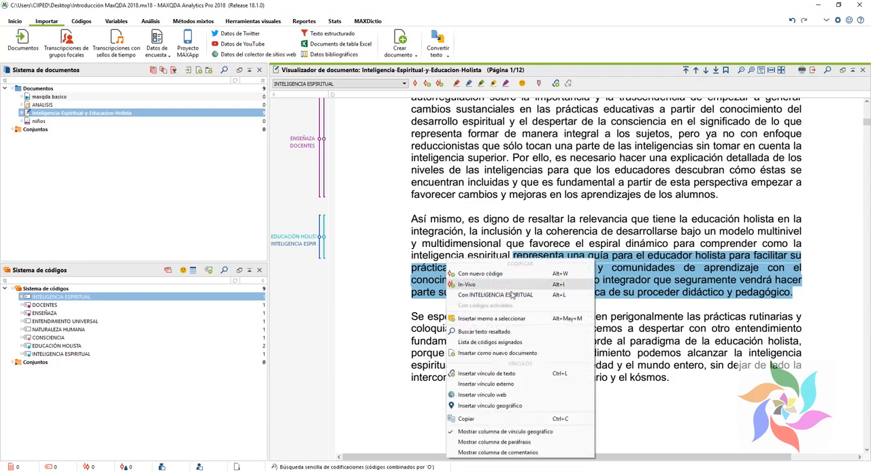
{"action": "left_click", "coordinate": [501, 280]}
{"action": "type", "text": "EDUCACIÓN"}
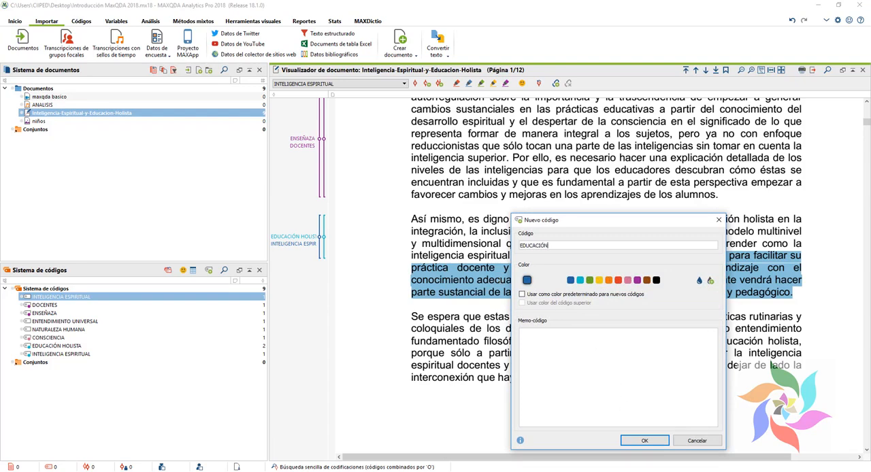
{"action": "left_click", "coordinate": [642, 441]}
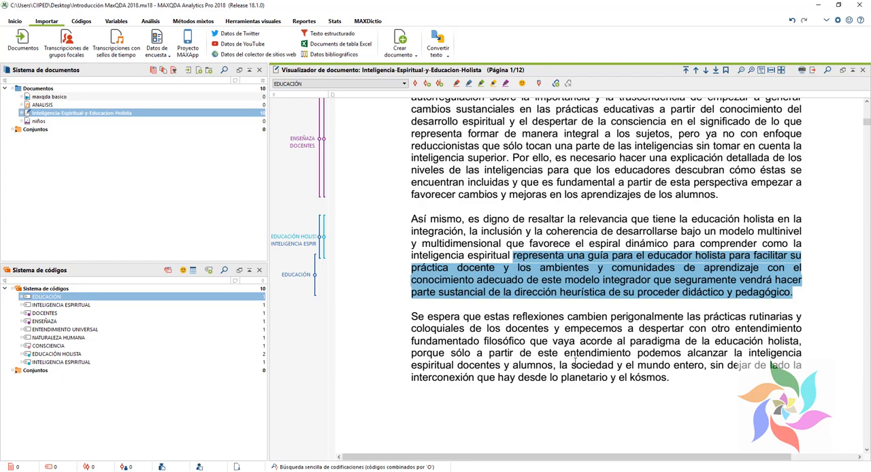
Step: Switch to the PowerPoint presentation and examine the research question, text reading and category creation stages in the slide 9 diagram
{"action": "key", "text": "alt+Tab"}
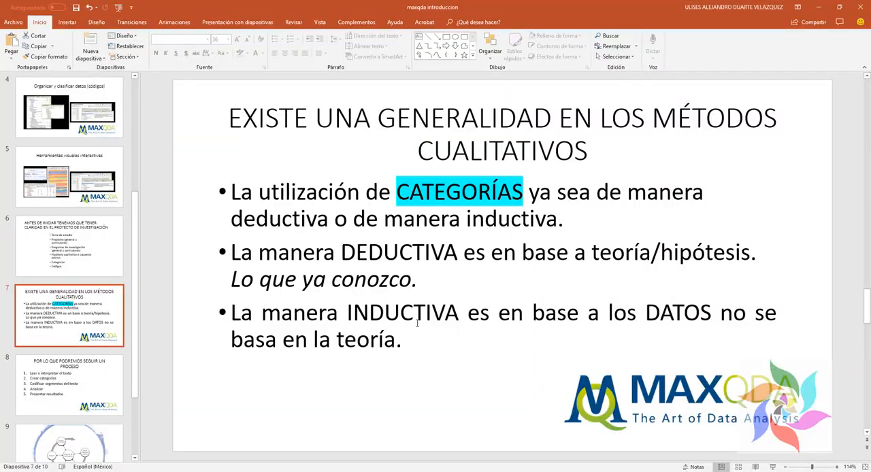
{"action": "key", "text": "Down"}
{"action": "key", "text": "Down"}
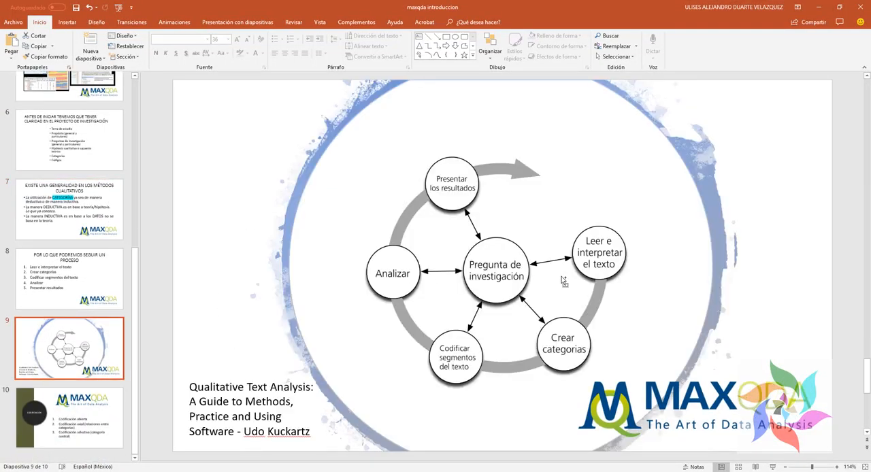
{"action": "key", "text": "ctrl+1"}
{"action": "left_click", "coordinate": [559, 275]}
{"action": "left_click_drag", "start_coordinate": [335, 198], "coordinate": [503, 309]}
{"action": "key", "text": "Escape"}
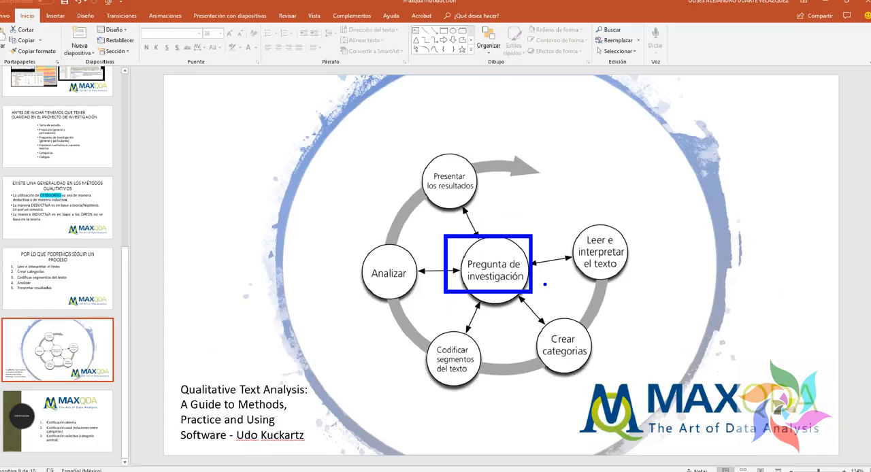
{"action": "key", "text": "ctrl+1"}
{"action": "left_click", "coordinate": [638, 237]}
{"action": "left_click_drag", "start_coordinate": [457, 202], "coordinate": [706, 377]}
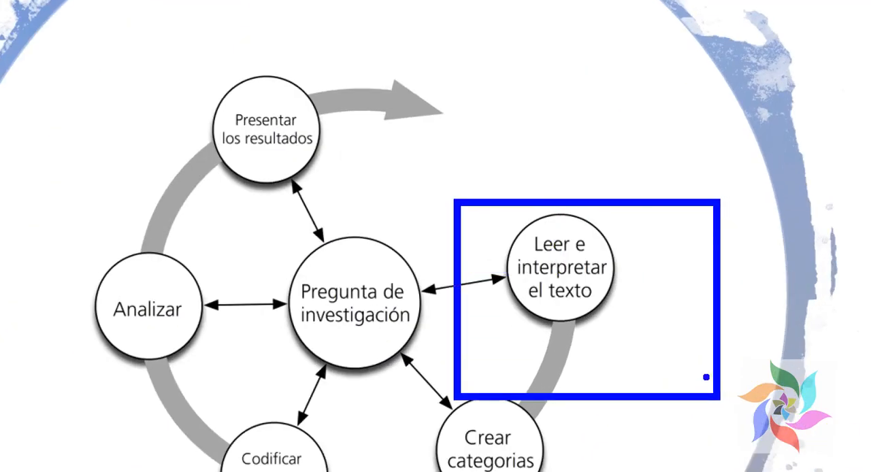
{"action": "key", "text": "Escape"}
{"action": "key", "text": "ctrl+1"}
{"action": "left_click_drag", "start_coordinate": [489, 286], "coordinate": [679, 409]}
{"action": "key", "text": "Escape"}
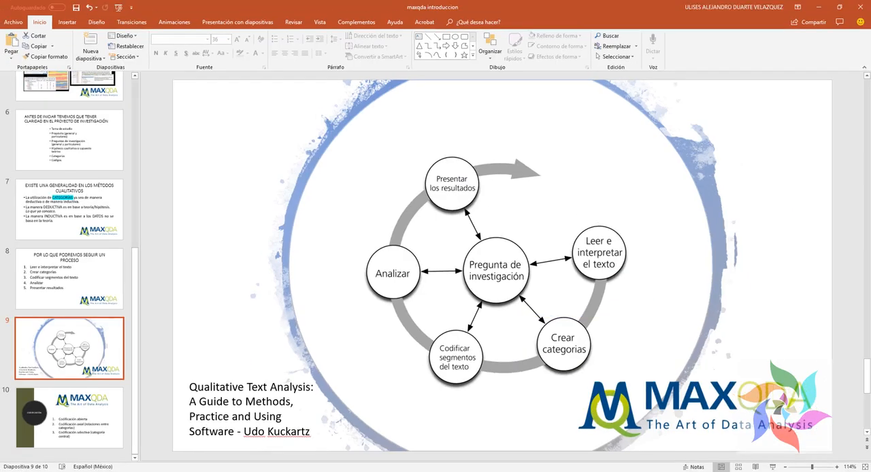
Step: Examine how "Codificar segmentos del texto" relates to "Crear categorias" and "Analizar" in the process diagram
{"action": "key", "text": "alt+Tab"}
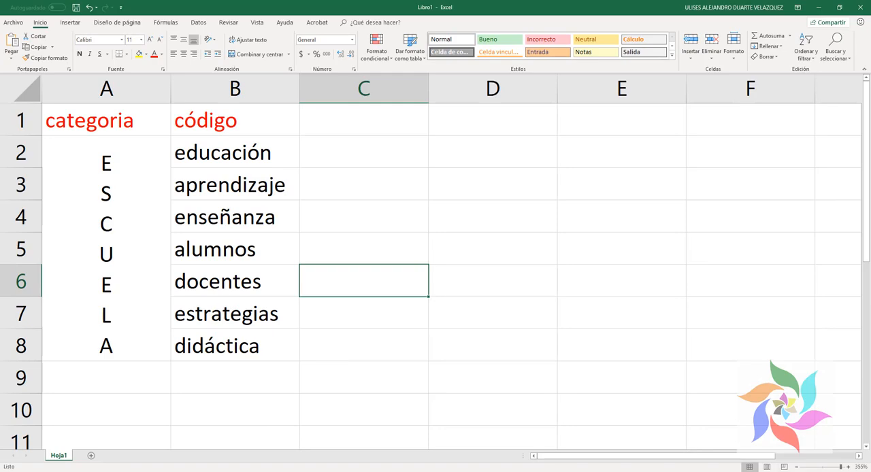
{"action": "key", "text": "alt+Tab"}
{"action": "key", "text": "ctrl+1"}
{"action": "left_click", "coordinate": [455, 363]}
{"action": "left_click_drag", "start_coordinate": [370, 247], "coordinate": [550, 388]}
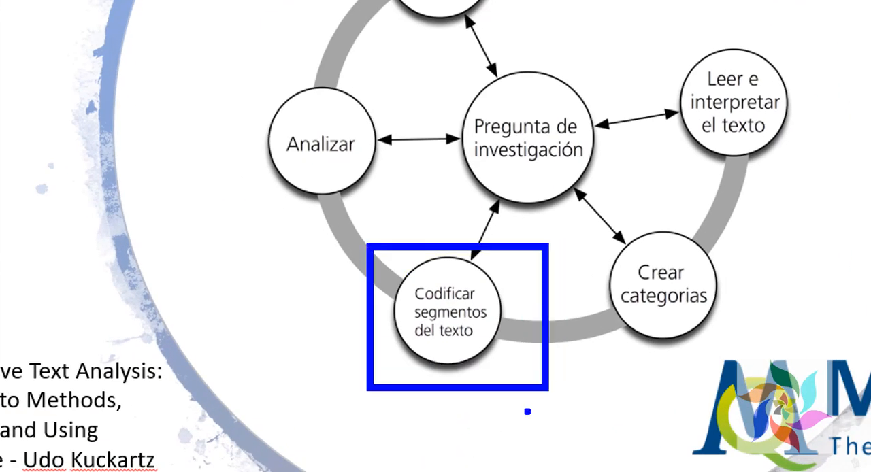
{"action": "mouse_move", "coordinate": [455, 392]}
{"action": "left_mouse_down"}
{"action": "mouse_move", "coordinate": [600, 446]}
{"action": "mouse_move", "coordinate": [652, 355]}
{"action": "mouse_move", "coordinate": [676, 387]}
{"action": "left_mouse_up"}
{"action": "mouse_move", "coordinate": [355, 343]}
{"action": "left_mouse_down"}
{"action": "mouse_move", "coordinate": [284, 223]}
{"action": "mouse_move", "coordinate": [315, 241]}
{"action": "mouse_move", "coordinate": [261, 225]}
{"action": "left_mouse_up"}
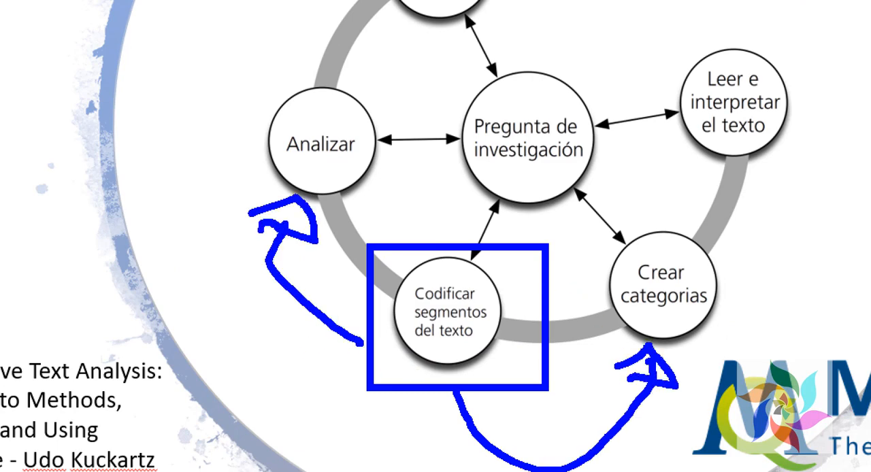
{"action": "key", "text": "Escape"}
{"action": "key", "text": "Escape"}
Step: Show the CODIFICACIÓN slide and examine its first item, "Codificación abierta"
{"action": "left_click", "coordinate": [78, 435]}
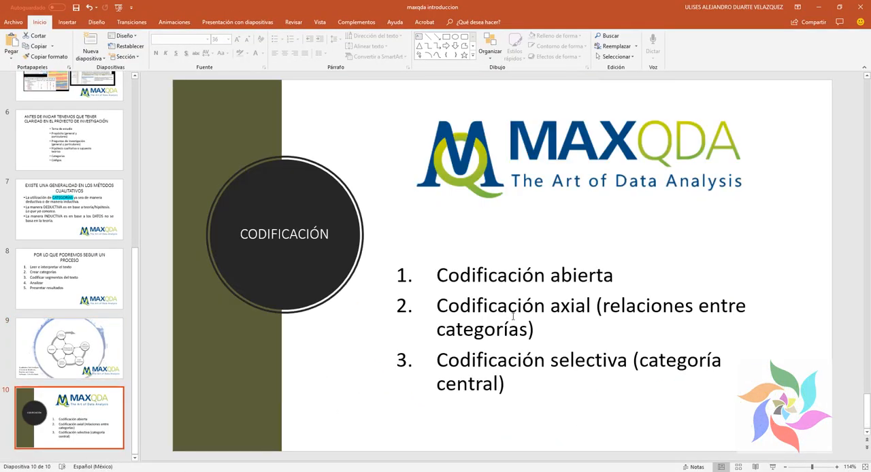
{"action": "key", "text": "ctrl+1"}
{"action": "mouse_move", "coordinate": [238, 196]}
{"action": "left_mouse_down"}
{"action": "mouse_move", "coordinate": [607, 229]}
{"action": "mouse_move", "coordinate": [776, 278]}
{"action": "left_mouse_up"}
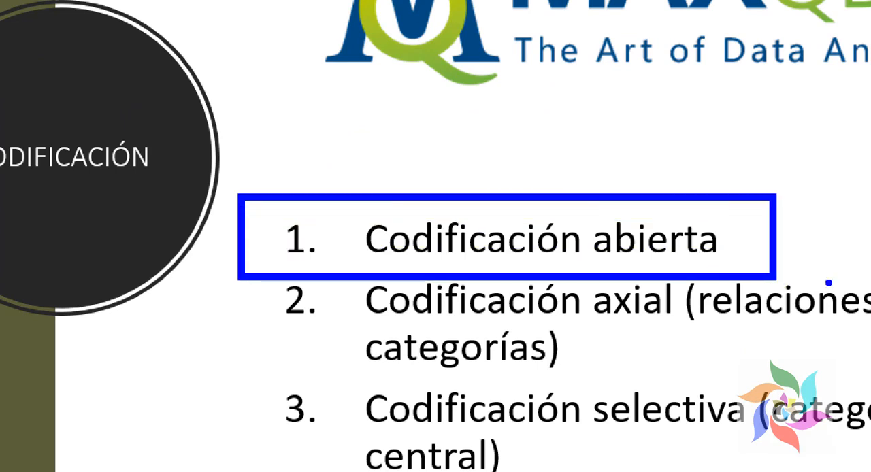
{"action": "key", "text": "Escape"}
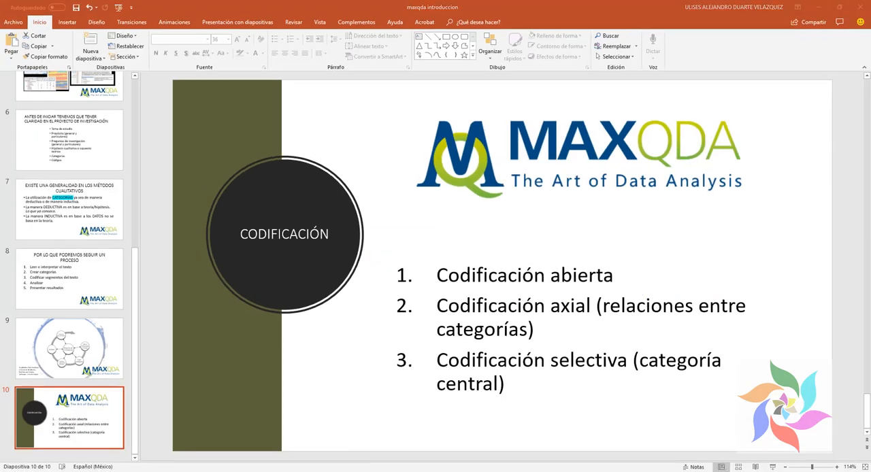
Step: Switch back to MAXQDA and look through the coded Presentación paragraphs and the start of the following page
{"action": "key", "text": "alt+Tab"}
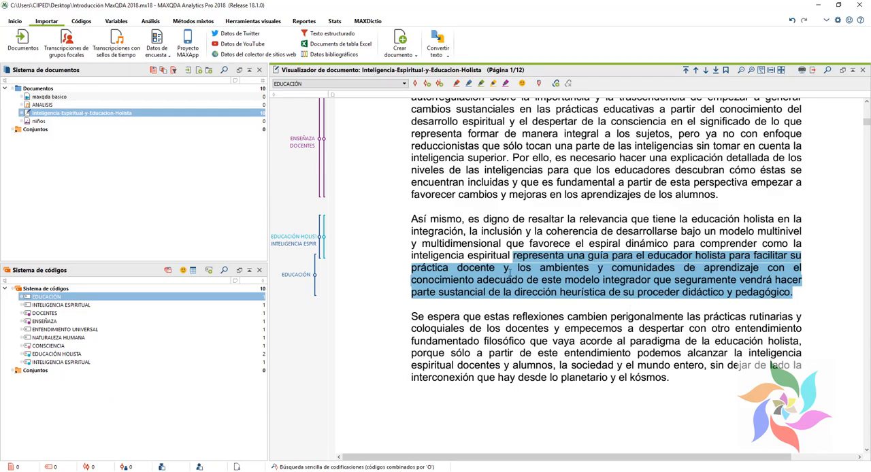
{"action": "scroll", "coordinate": [528, 305], "scroll_direction": "down", "scroll_amount": 18}
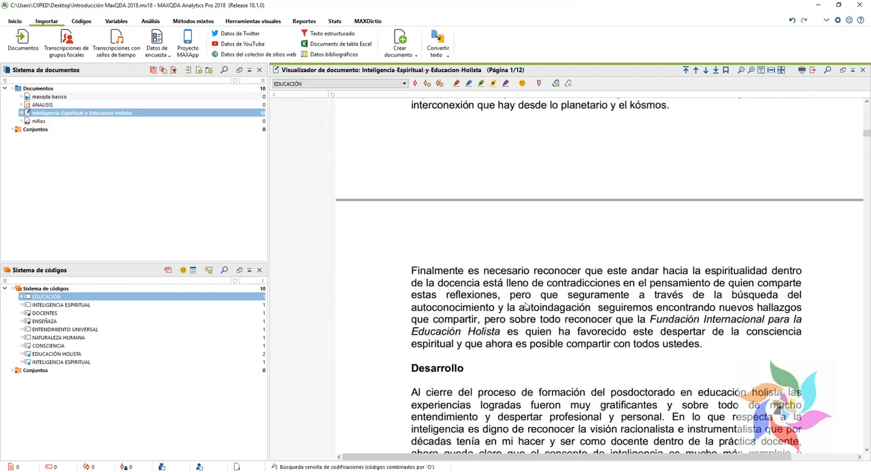
{"action": "scroll", "coordinate": [524, 309], "scroll_direction": "up", "scroll_amount": 20}
{"action": "scroll", "coordinate": [522, 307], "scroll_direction": "up", "scroll_amount": 3}
{"action": "scroll", "coordinate": [522, 307], "scroll_direction": "down", "scroll_amount": 12}
{"action": "scroll", "coordinate": [515, 306], "scroll_direction": "up", "scroll_amount": 6}
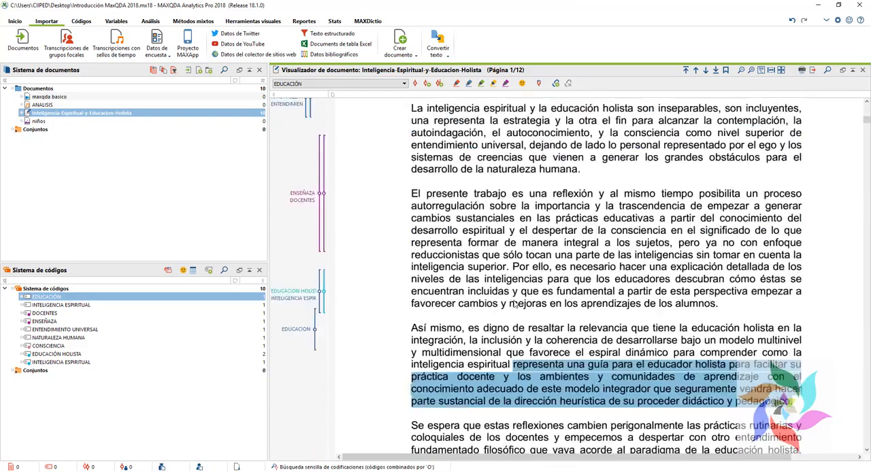
{"action": "scroll", "coordinate": [514, 303], "scroll_direction": "down", "scroll_amount": 1}
{"action": "left_click", "coordinate": [514, 301]}
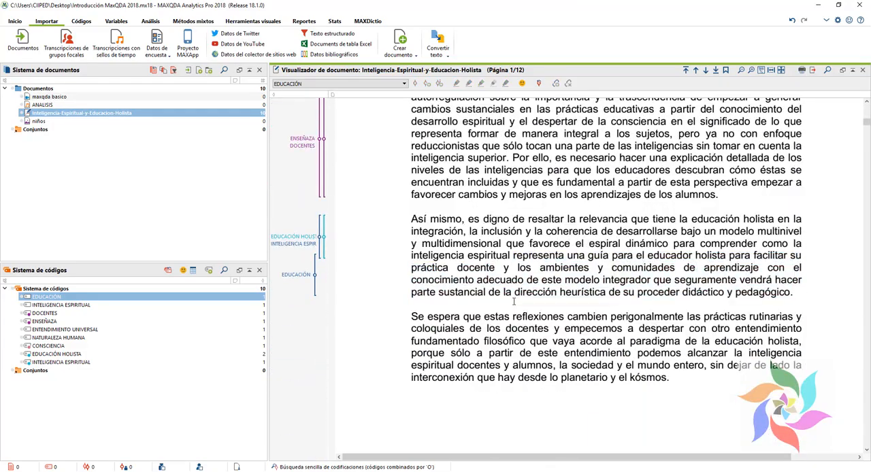
Step: Open the image document niños and try selecting an area covering most of the photo
{"action": "double_click", "coordinate": [34, 122]}
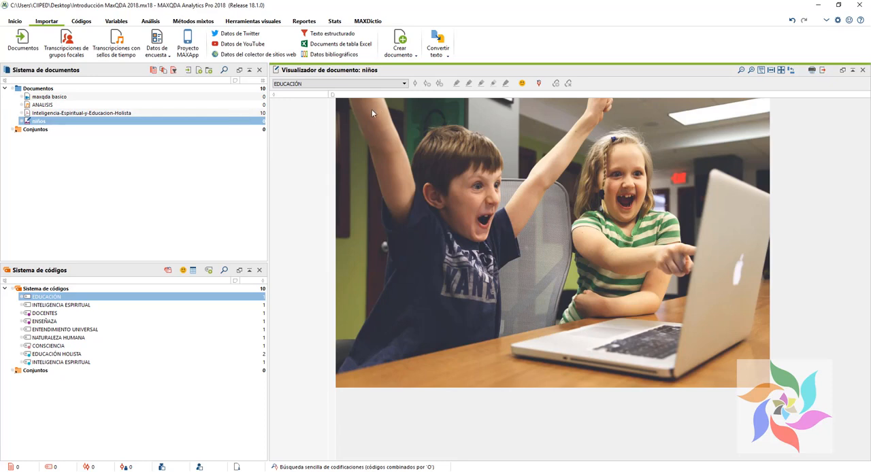
{"action": "left_click_drag", "start_coordinate": [349, 100], "coordinate": [755, 371]}
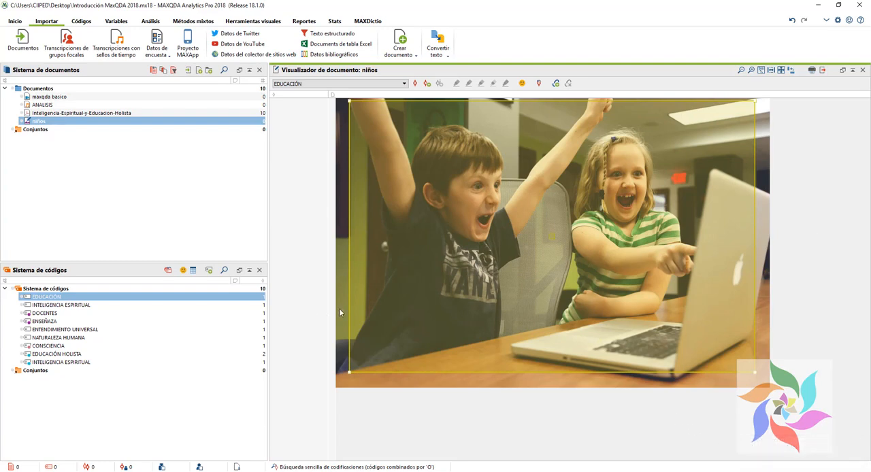
{"action": "left_click", "coordinate": [340, 305]}
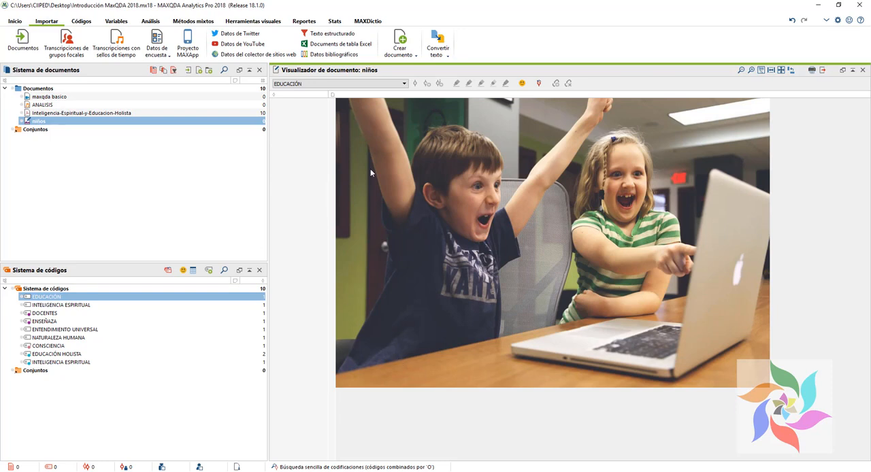
Step: Examine the niños photo as four separate areas that could each be coded
{"action": "mouse_move", "coordinate": [555, 100]}
{"action": "left_mouse_down"}
{"action": "mouse_move", "coordinate": [560, 160]}
{"action": "mouse_move", "coordinate": [545, 120]}
{"action": "left_mouse_up"}
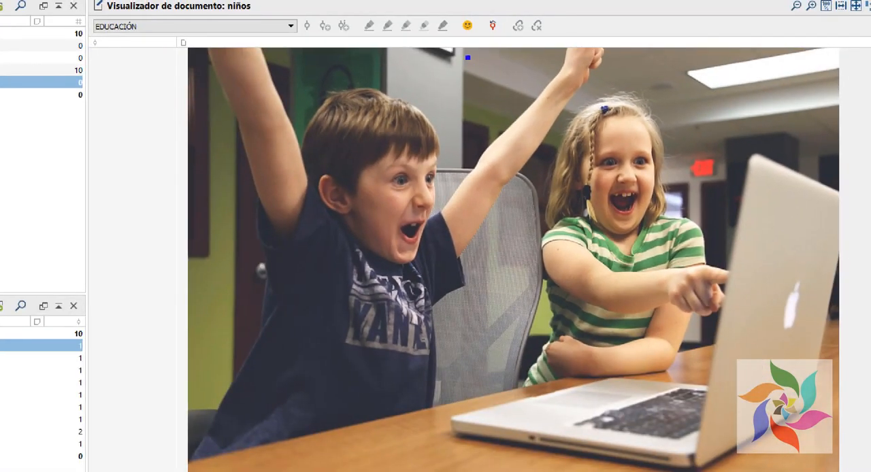
{"action": "mouse_move", "coordinate": [474, 55]}
{"action": "left_mouse_down"}
{"action": "mouse_move", "coordinate": [515, 303]}
{"action": "mouse_move", "coordinate": [510, 462]}
{"action": "left_mouse_up"}
{"action": "mouse_move", "coordinate": [212, 286]}
{"action": "left_mouse_down"}
{"action": "mouse_move", "coordinate": [744, 213]}
{"action": "mouse_move", "coordinate": [820, 213]}
{"action": "left_mouse_up"}
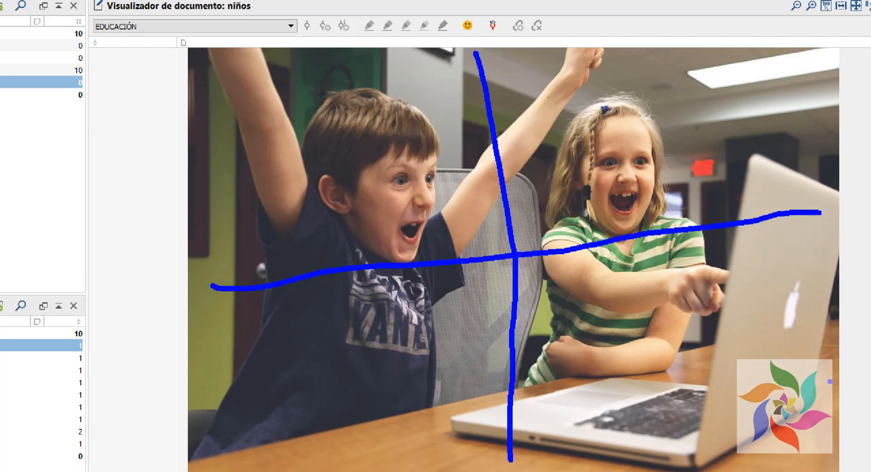
Step: Examine the niños photo for an overlapping central area and for the boy and the girl as separate areas that could be coded
{"action": "left_click_drag", "start_coordinate": [415, 198], "coordinate": [449, 356]}
{"action": "mouse_move", "coordinate": [409, 198]}
{"action": "left_mouse_down"}
{"action": "mouse_move", "coordinate": [606, 173]}
{"action": "mouse_move", "coordinate": [698, 351]}
{"action": "mouse_move", "coordinate": [469, 372]}
{"action": "left_mouse_up"}
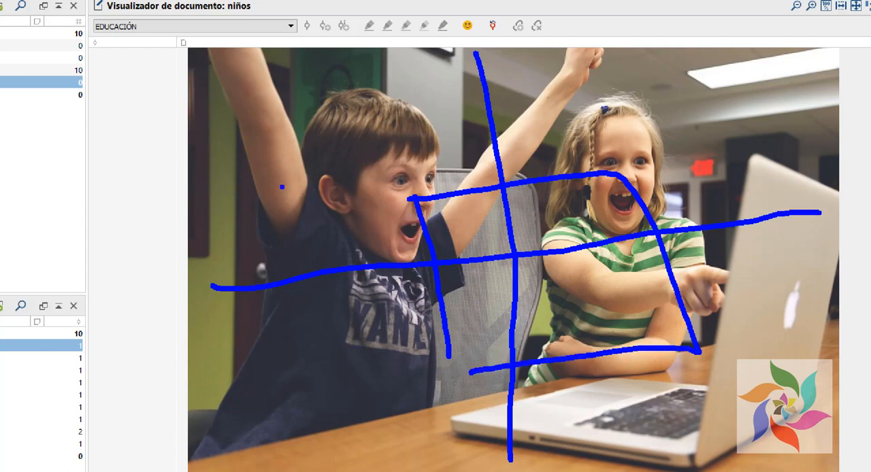
{"action": "key", "text": "Escape"}
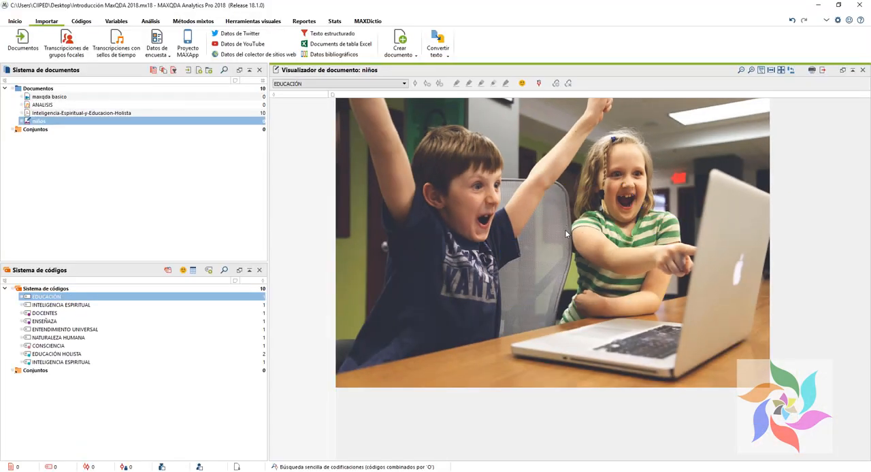
{"action": "key", "text": "ctrl+1"}
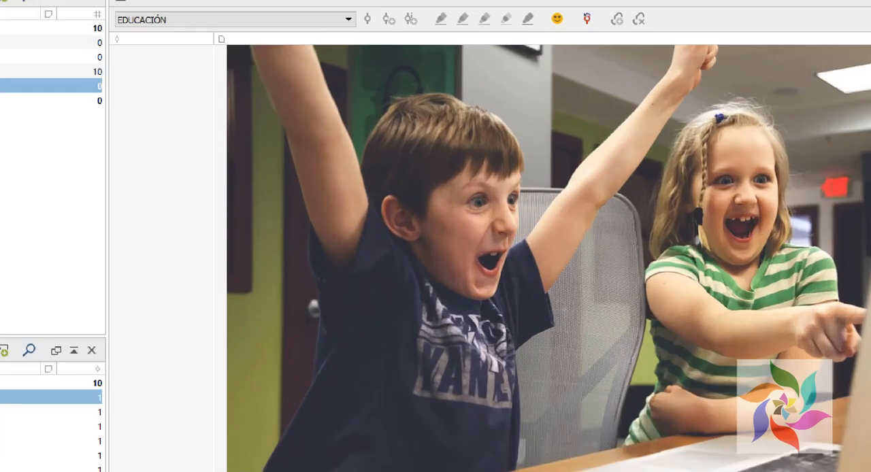
{"action": "left_click_drag", "start_coordinate": [289, 63], "coordinate": [646, 365]}
{"action": "left_click_drag", "start_coordinate": [659, 68], "coordinate": [856, 311]}
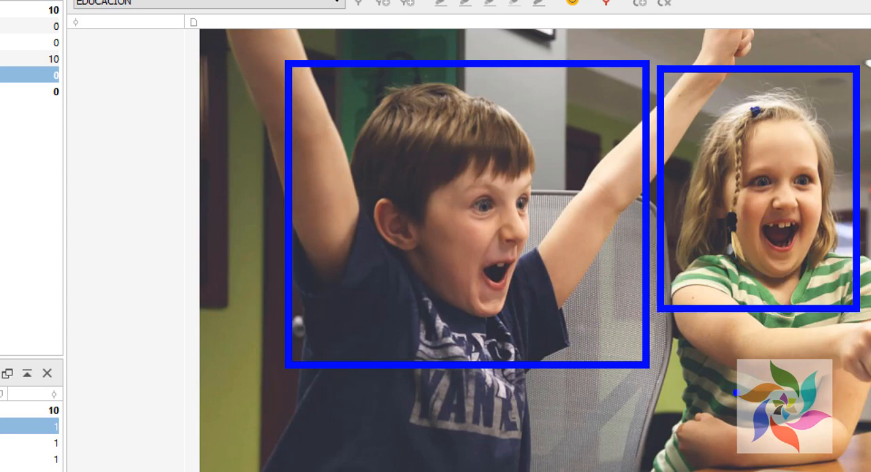
{"action": "key", "text": "Escape"}
Step: Select the area around the boy's upper body and code it with a new green code named FELICIDAD
{"action": "left_click_drag", "start_coordinate": [370, 107], "coordinate": [538, 255]}
{"action": "right_click", "coordinate": [483, 205]}
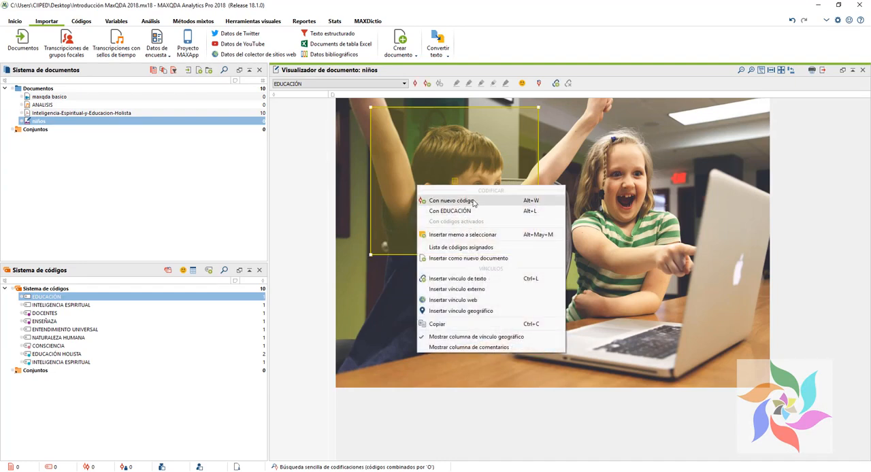
{"action": "left_click", "coordinate": [455, 201]}
{"action": "type", "text": "FELICIDAD"}
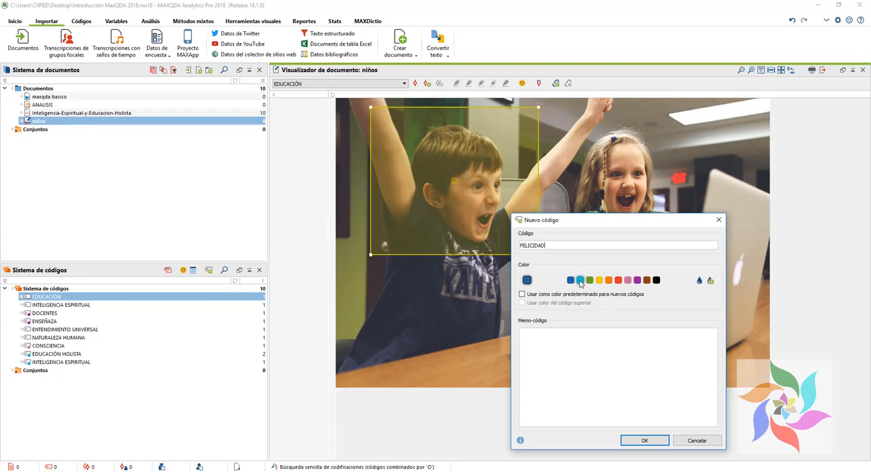
{"action": "left_click", "coordinate": [589, 280]}
{"action": "left_click", "coordinate": [643, 441]}
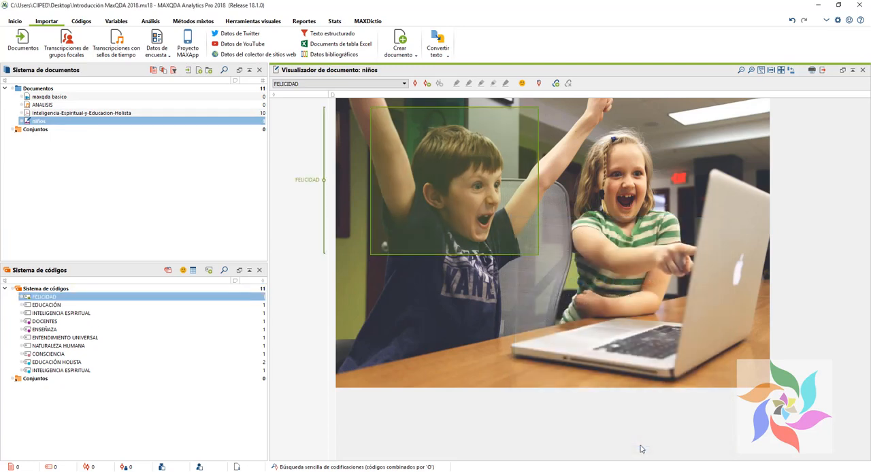
{"action": "right_click", "coordinate": [494, 214]}
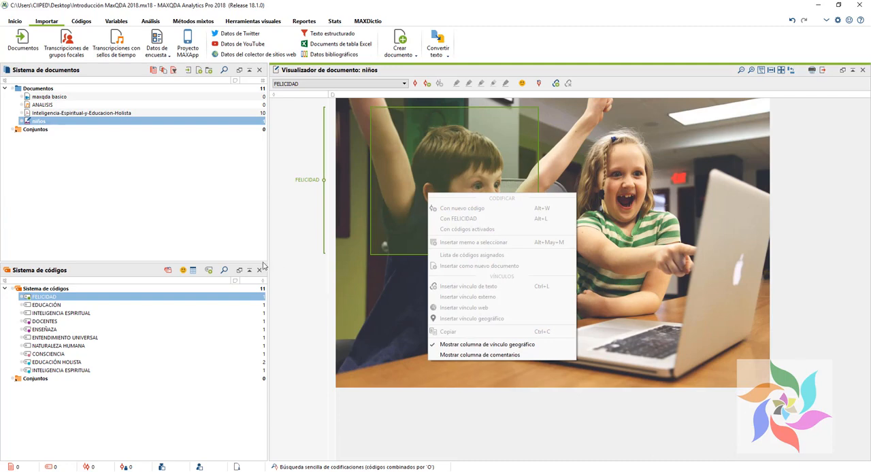
{"action": "left_click", "coordinate": [289, 279]}
{"action": "left_click", "coordinate": [470, 262]}
{"action": "left_click_drag", "start_coordinate": [467, 215], "coordinate": [462, 208]}
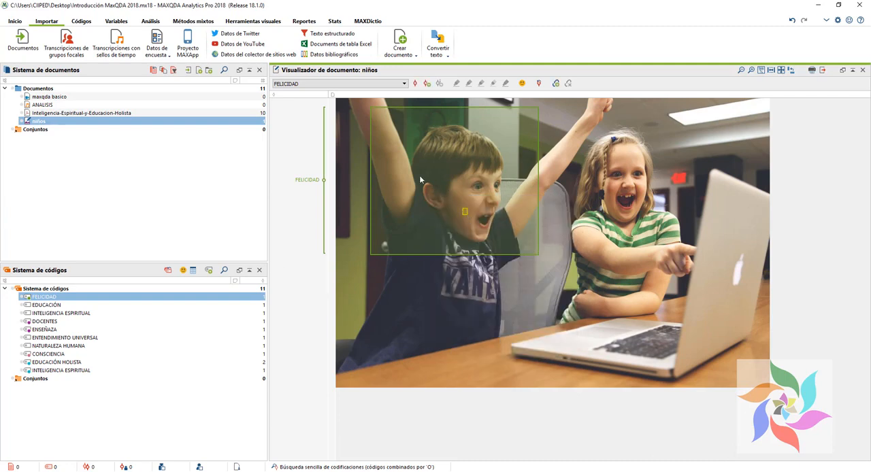
Step: Select a slightly smaller area around the boy inside the FELICIDAD frame and code it with a new code named NIÑO
{"action": "left_click_drag", "start_coordinate": [383, 115], "coordinate": [529, 238]}
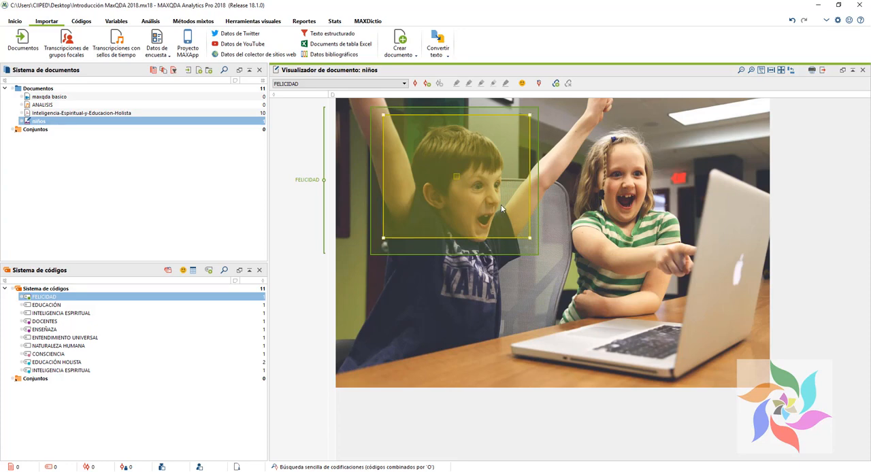
{"action": "right_click", "coordinate": [435, 184]}
{"action": "left_click", "coordinate": [483, 198]}
{"action": "type", "text": "NIÑO"}
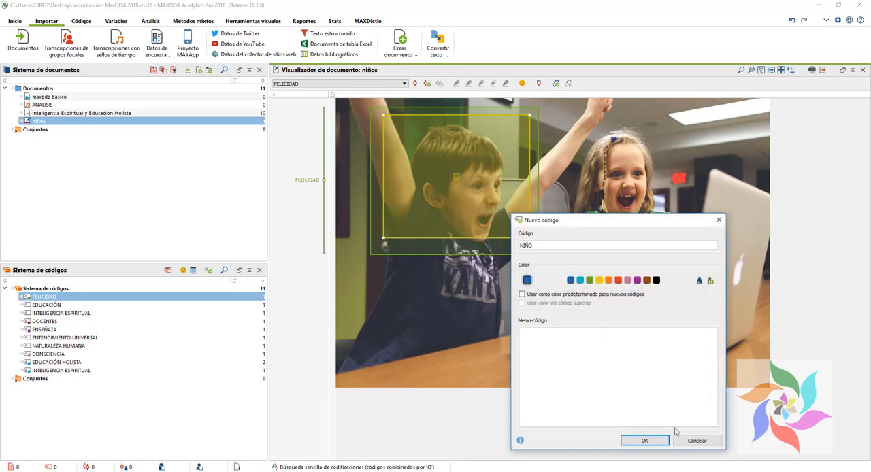
{"action": "left_click", "coordinate": [643, 441]}
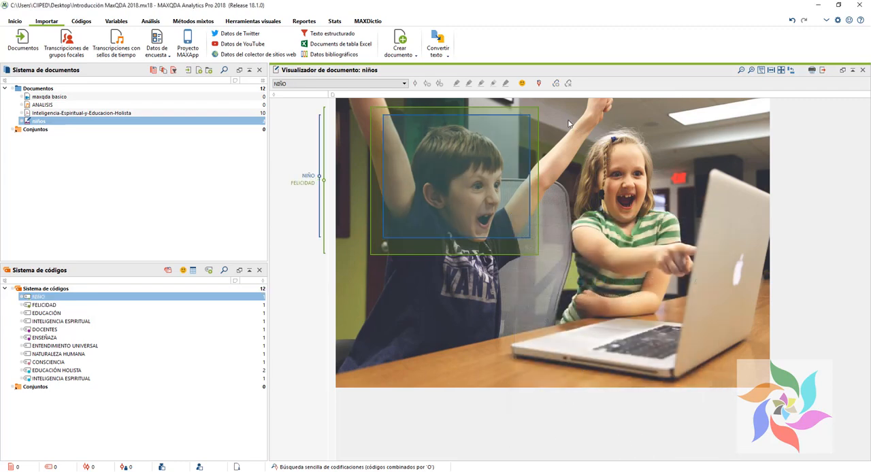
Step: Select the area around the girl and code it with a new code named NIÑA
{"action": "left_click_drag", "start_coordinate": [551, 106], "coordinate": [701, 295]}
{"action": "right_click", "coordinate": [627, 200]}
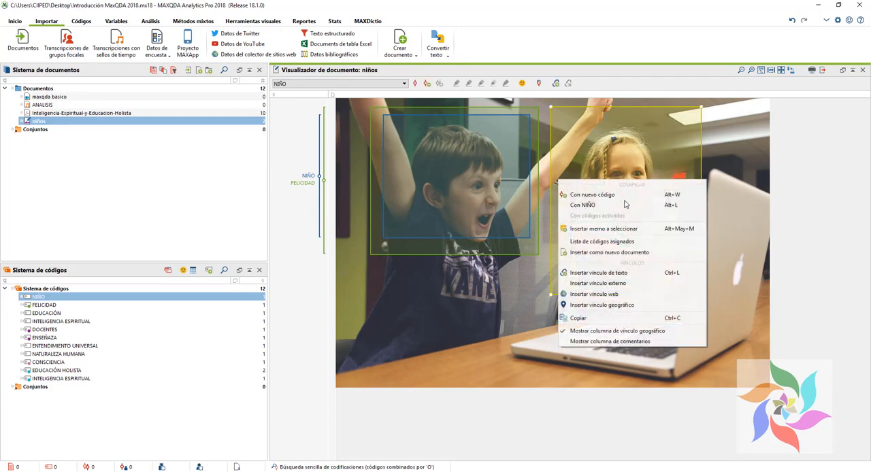
{"action": "left_click", "coordinate": [600, 196]}
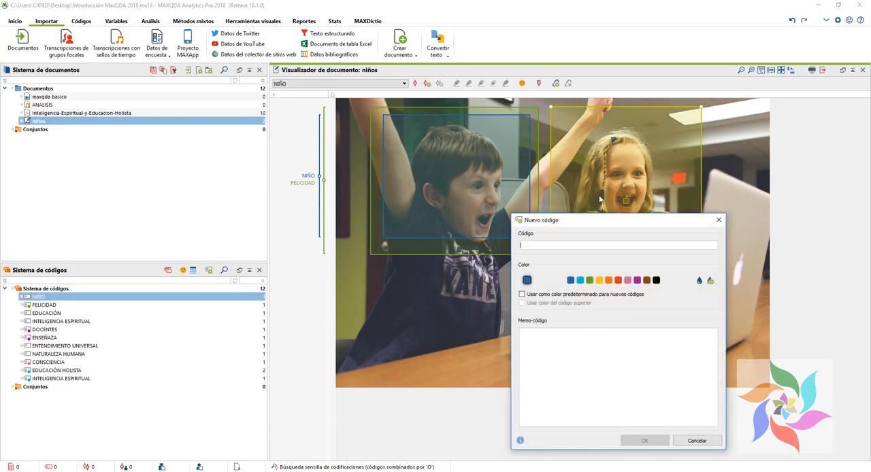
{"action": "type", "text": "NIÑA"}
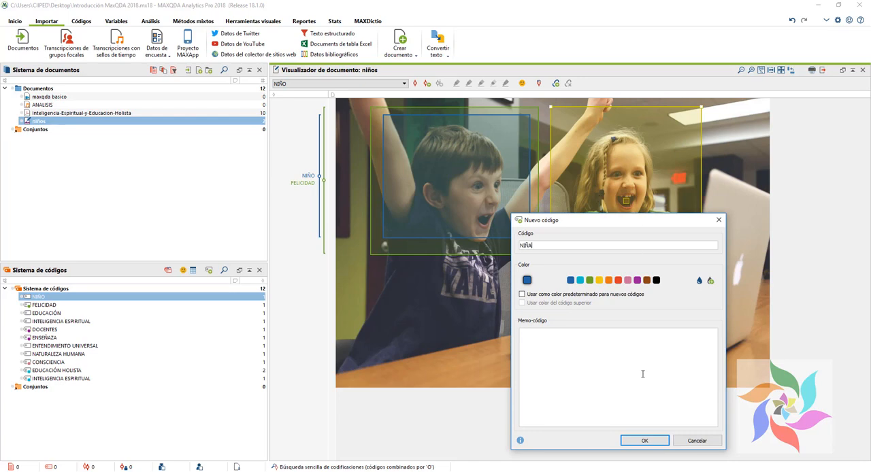
{"action": "left_click", "coordinate": [644, 441]}
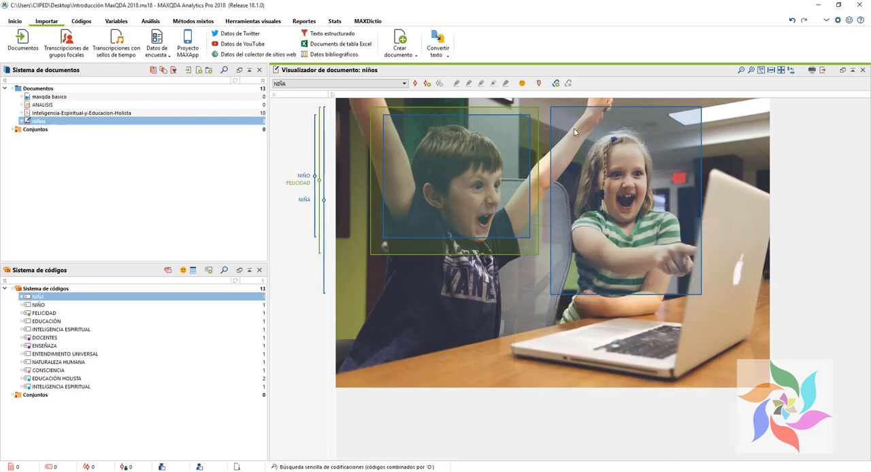
Step: Select a slightly smaller area around the girl inside the NIÑA frame and code it with the existing FELICIDAD code
{"action": "left_click_drag", "start_coordinate": [561, 109], "coordinate": [696, 285]}
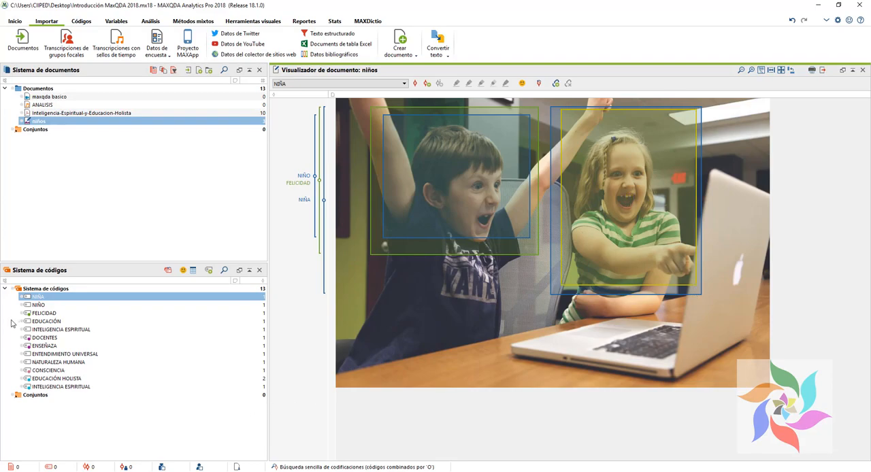
{"action": "key", "text": "ctrl+1"}
{"action": "left_click", "coordinate": [57, 290]}
{"action": "mouse_move", "coordinate": [28, 281]}
{"action": "left_mouse_down"}
{"action": "mouse_move", "coordinate": [330, 322]}
{"action": "mouse_move", "coordinate": [318, 338]}
{"action": "left_mouse_up"}
{"action": "key", "text": "Escape"}
{"action": "left_click_drag", "start_coordinate": [33, 314], "coordinate": [628, 186]}
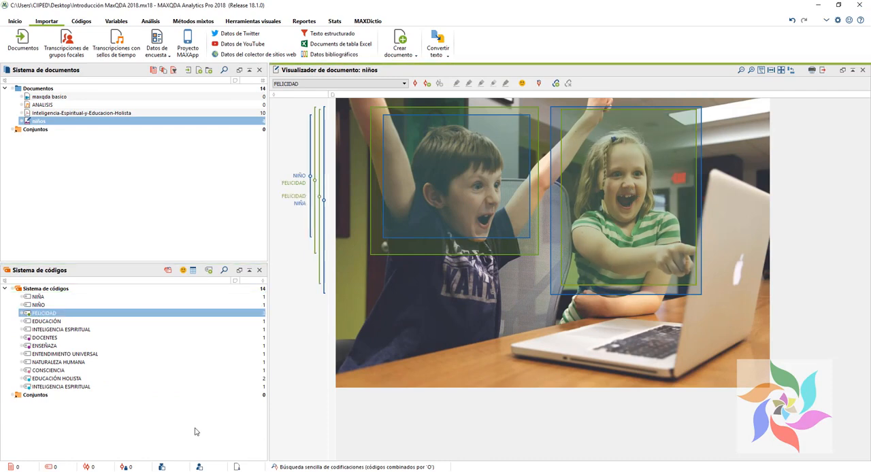
Step: Select the area covering the girl and the laptop and code it with a new code named TECNOLOGIA
{"action": "left_click_drag", "start_coordinate": [556, 165], "coordinate": [766, 379]}
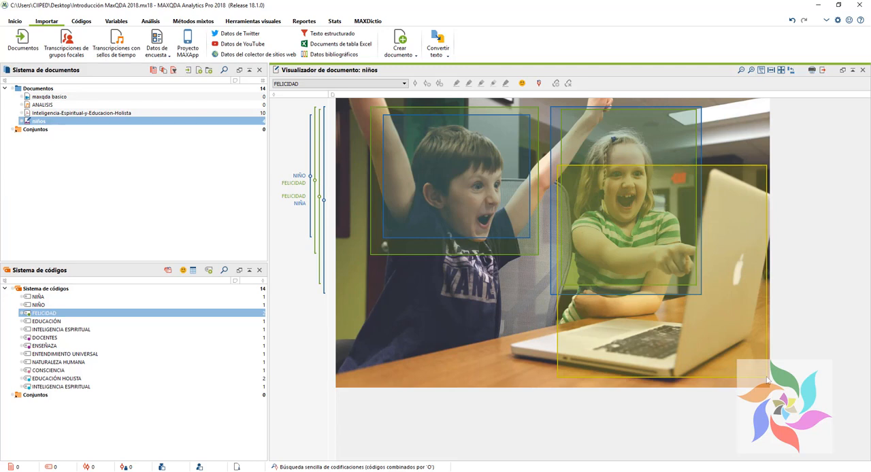
{"action": "right_click", "coordinate": [726, 343]}
{"action": "left_click", "coordinate": [713, 338]}
{"action": "type", "text": "T"}
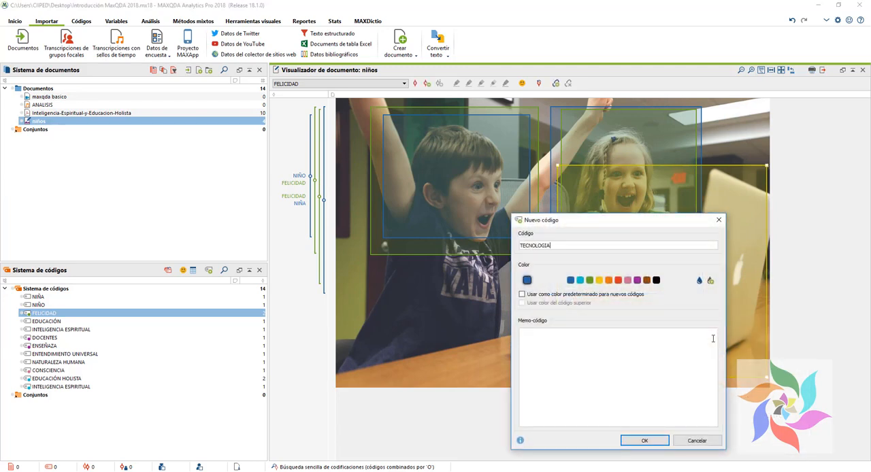
{"action": "type", "text": "ECNOLOGIA"}
{"action": "key", "text": "Return"}
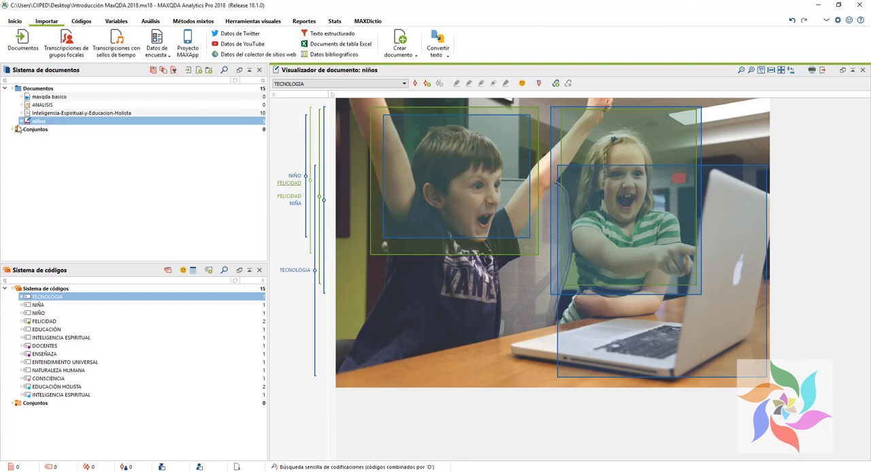
Step: Open the video document maxqda basico, play it, skip ahead past the two-minute mark and pause at 0:02:17.8
{"action": "double_click", "coordinate": [49, 98]}
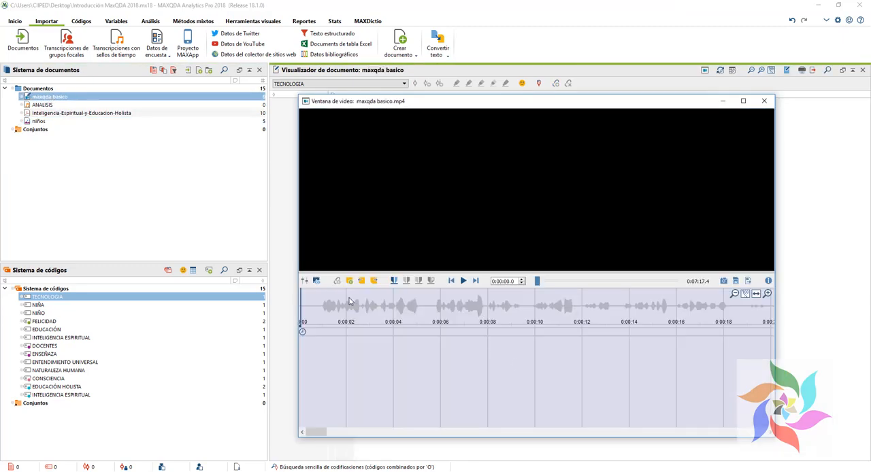
{"action": "left_click", "coordinate": [463, 281]}
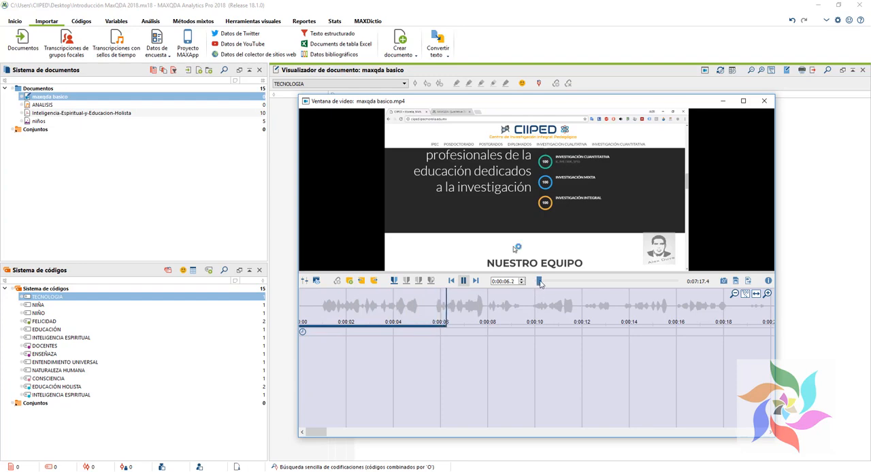
{"action": "left_click_drag", "start_coordinate": [538, 284], "coordinate": [578, 282]}
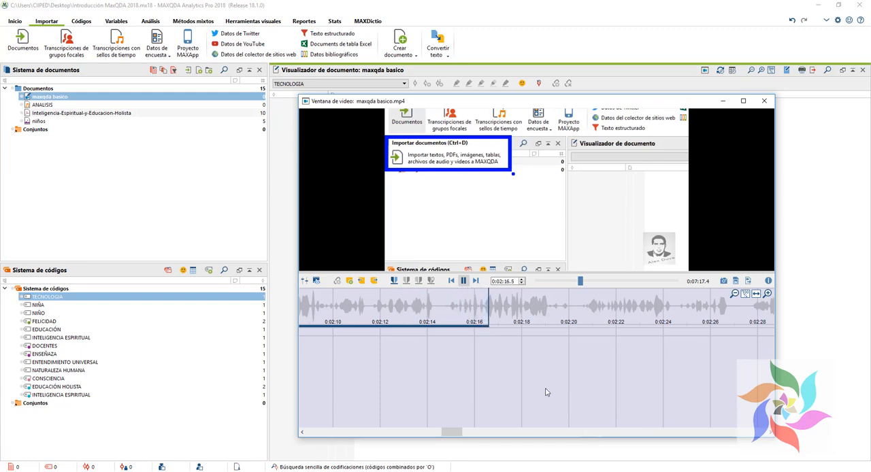
{"action": "left_click", "coordinate": [464, 281]}
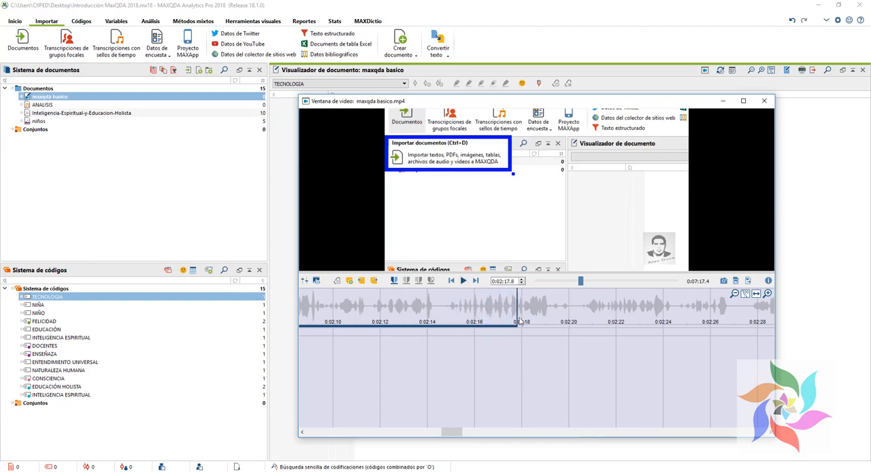
Step: Select the video clip from 0:02:19.1 to 0:02:24.0 and code it with the existing turquoise INTELIGENCIA ESPIRITUAL code
{"action": "left_click_drag", "start_coordinate": [663, 319], "coordinate": [548, 371]}
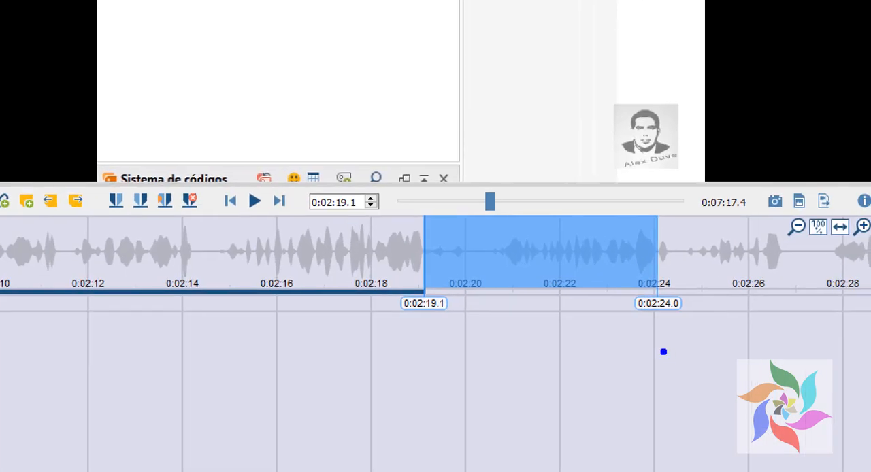
{"action": "mouse_move", "coordinate": [355, 263]}
{"action": "left_mouse_down"}
{"action": "mouse_move", "coordinate": [573, 356]}
{"action": "mouse_move", "coordinate": [725, 345]}
{"action": "left_mouse_up"}
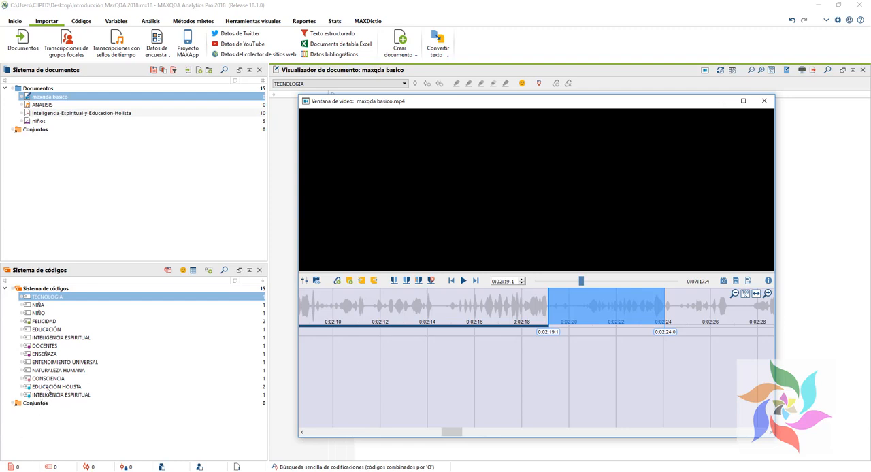
{"action": "left_click_drag", "start_coordinate": [48, 396], "coordinate": [564, 387]}
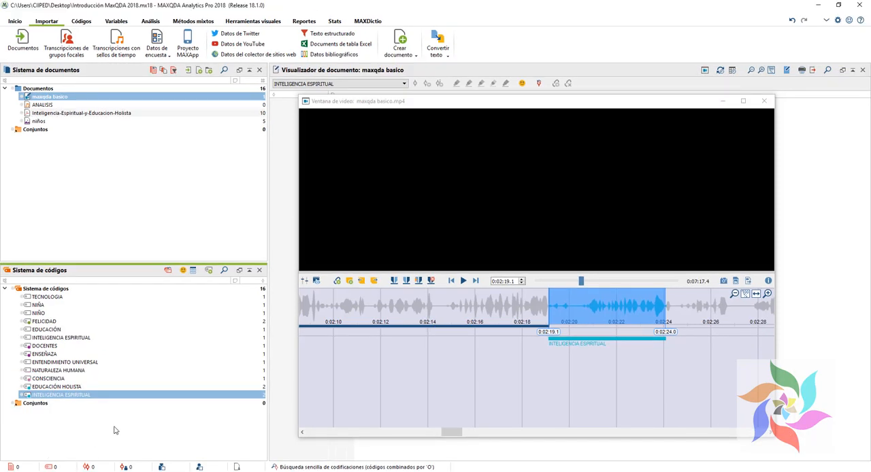
Step: Code the same selected video clip with a new code named PEDAGOGIA DEL AMOR UNIVERSAL
{"action": "left_click", "coordinate": [590, 306]}
{"action": "right_click", "coordinate": [590, 307]}
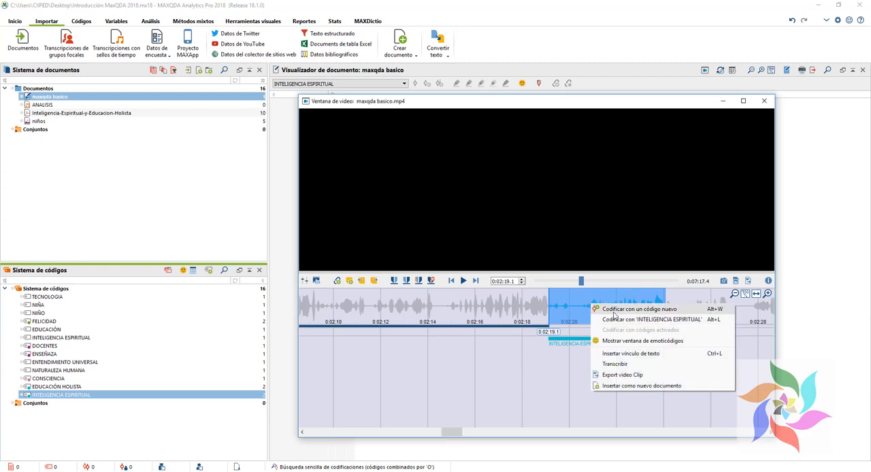
{"action": "left_click", "coordinate": [614, 311]}
{"action": "type", "text": "PEDAGHOGIA DEL AMOR UNIVERSAL"}
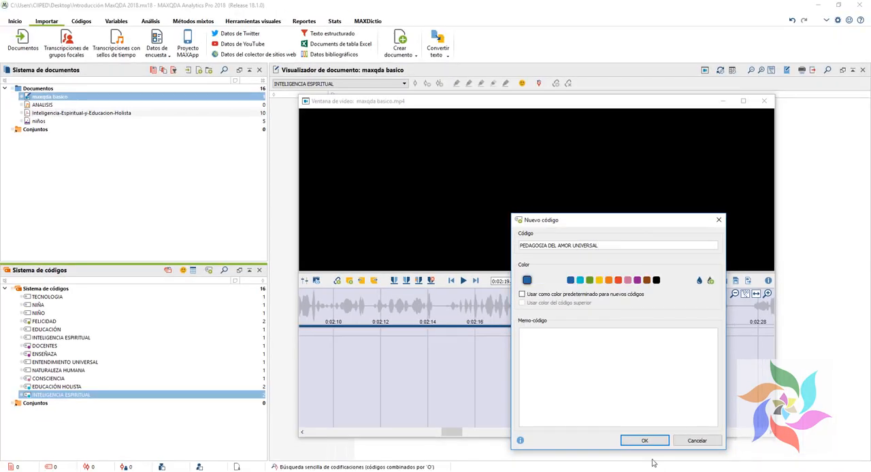
{"action": "left_click", "coordinate": [638, 440]}
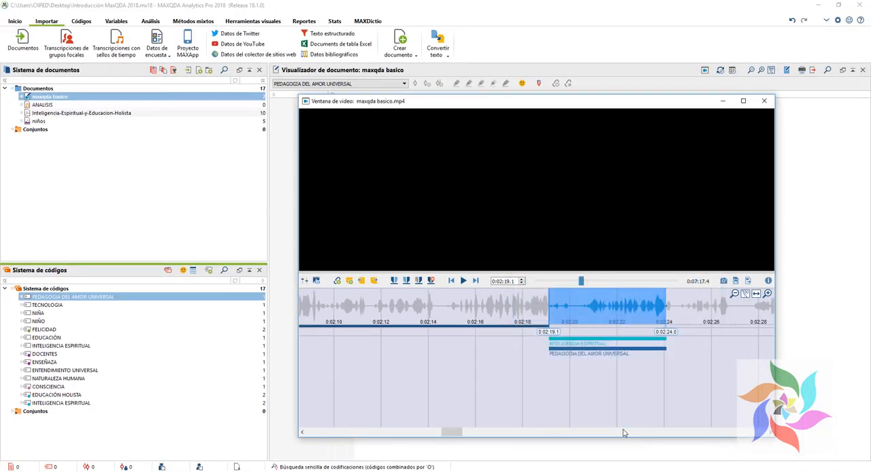
Step: Select the video clip from 0:03:43.0 to 0:03:51.4 and code it with a new DIDACTICA code and the existing NIÑO code
{"action": "left_click_drag", "start_coordinate": [454, 433], "coordinate": [547, 436]}
{"action": "left_click_drag", "start_coordinate": [439, 310], "coordinate": [637, 309]}
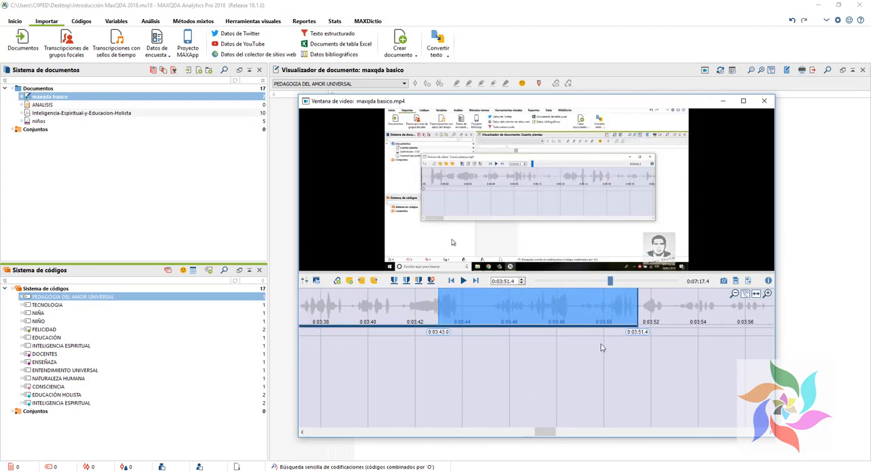
{"action": "right_click", "coordinate": [500, 321]}
{"action": "left_click", "coordinate": [528, 320]}
{"action": "type", "text": "DIDACTICA"}
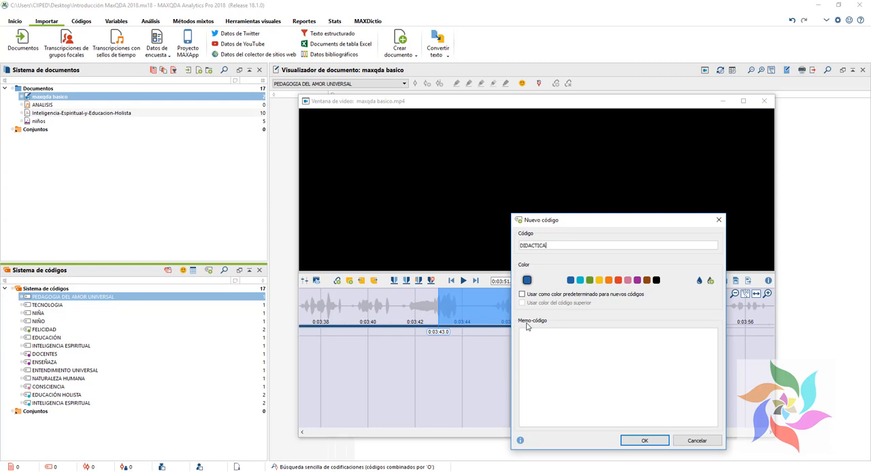
{"action": "left_click", "coordinate": [645, 441]}
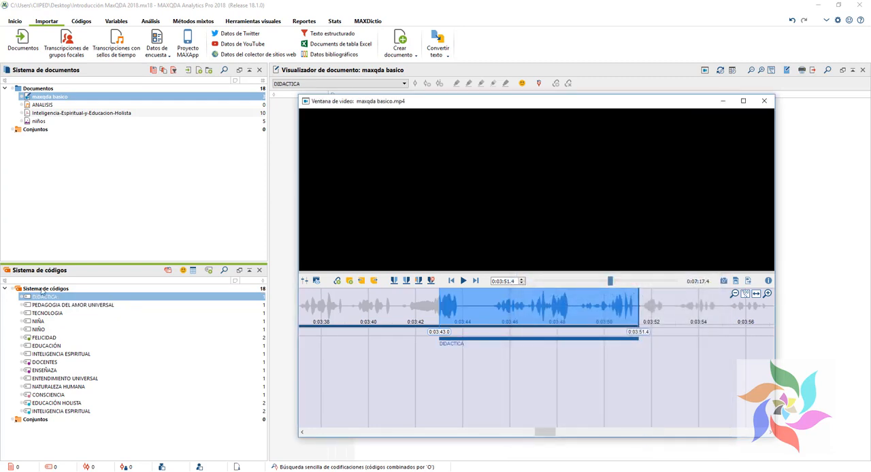
{"action": "left_click_drag", "start_coordinate": [30, 331], "coordinate": [509, 311]}
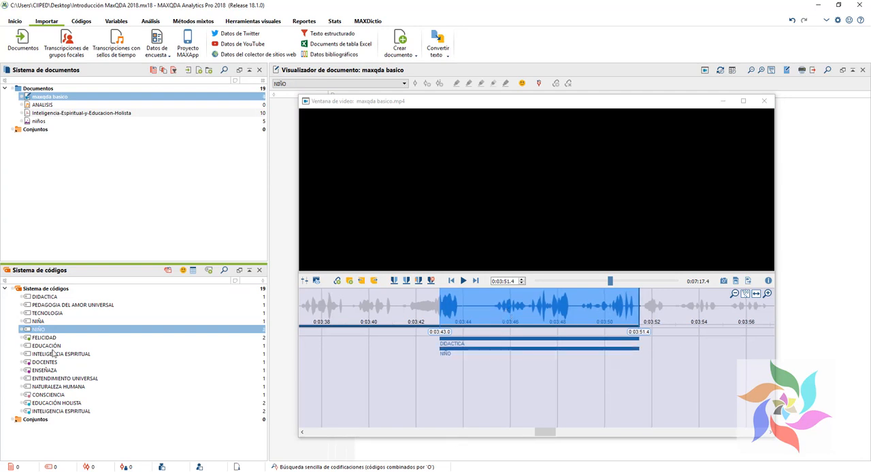
Step: Code the selected video clip with the existing NIÑA code as well and close the video window
{"action": "left_click_drag", "start_coordinate": [41, 321], "coordinate": [509, 302]}
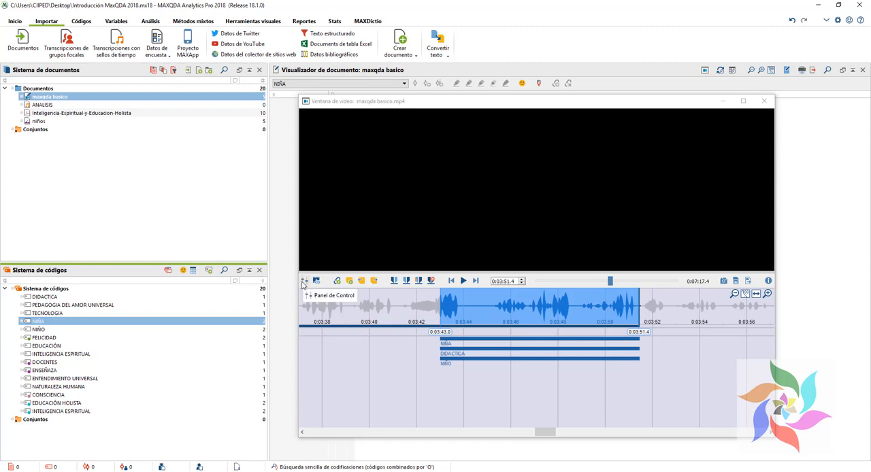
{"action": "left_click", "coordinate": [764, 101]}
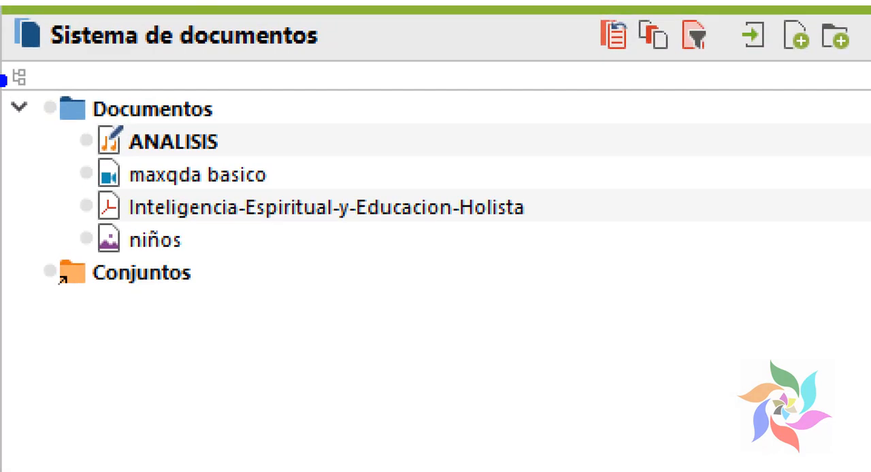
{"action": "mouse_move", "coordinate": [8, 67]}
{"action": "left_mouse_down"}
{"action": "mouse_move", "coordinate": [248, 343]}
{"action": "mouse_move", "coordinate": [212, 347]}
{"action": "left_mouse_up"}
{"action": "left_click", "coordinate": [76, 239]}
{"action": "left_click", "coordinate": [142, 242]}
{"action": "left_click", "coordinate": [84, 207]}
{"action": "left_click", "coordinate": [136, 203]}
{"action": "left_click", "coordinate": [86, 172]}
{"action": "left_click", "coordinate": [141, 190]}
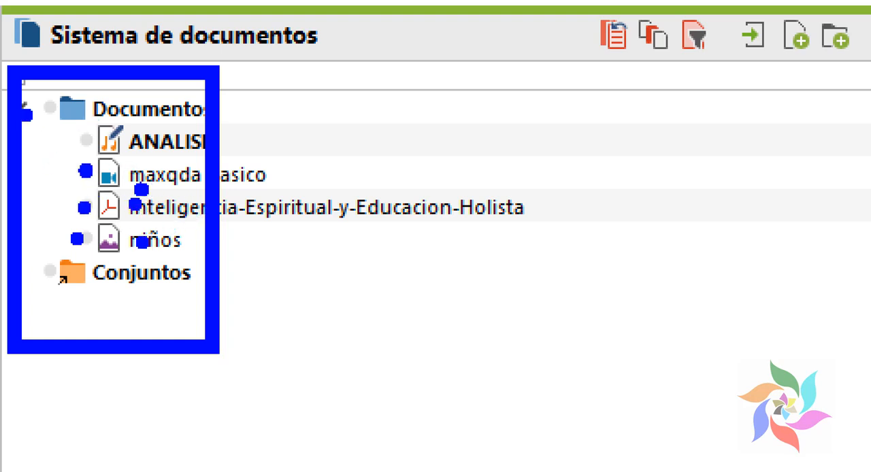
{"action": "left_click", "coordinate": [85, 136]}
{"action": "left_click", "coordinate": [139, 134]}
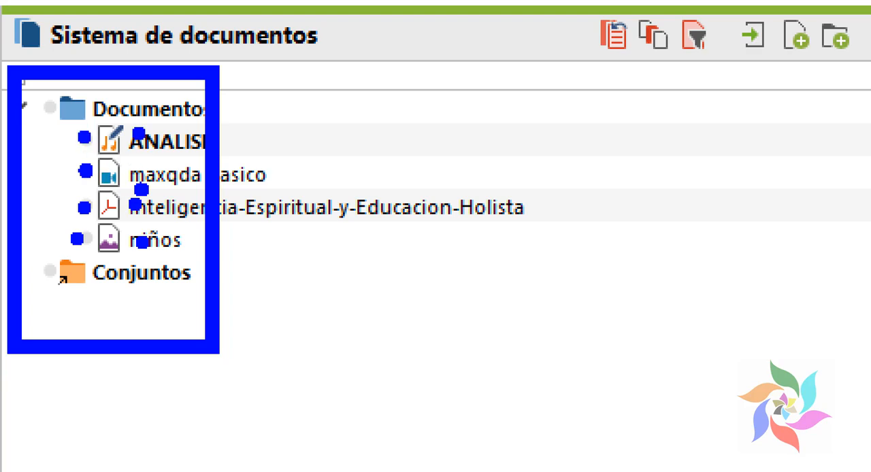
{"action": "key", "text": "Escape"}
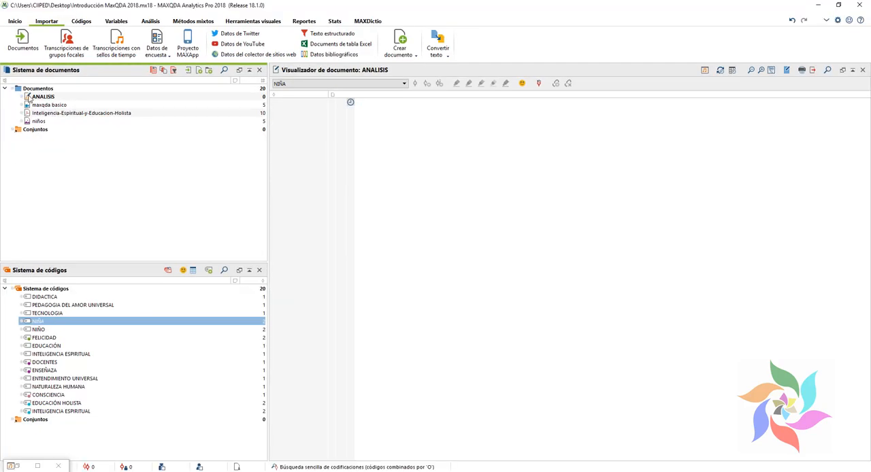
Step: Open the ANALISIS audio document in its player and select the clip from 0:03:18.5 to 0:03:28.2
{"action": "left_click", "coordinate": [29, 97]}
{"action": "left_click", "coordinate": [37, 466]}
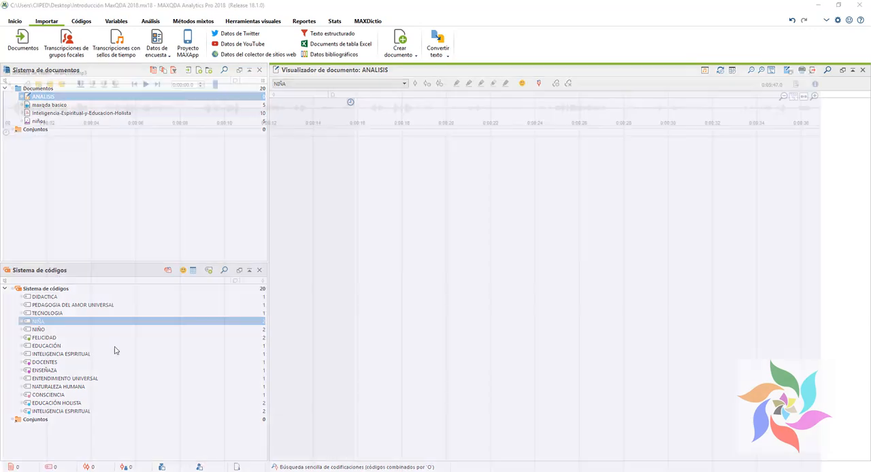
{"action": "left_click", "coordinate": [838, 5]}
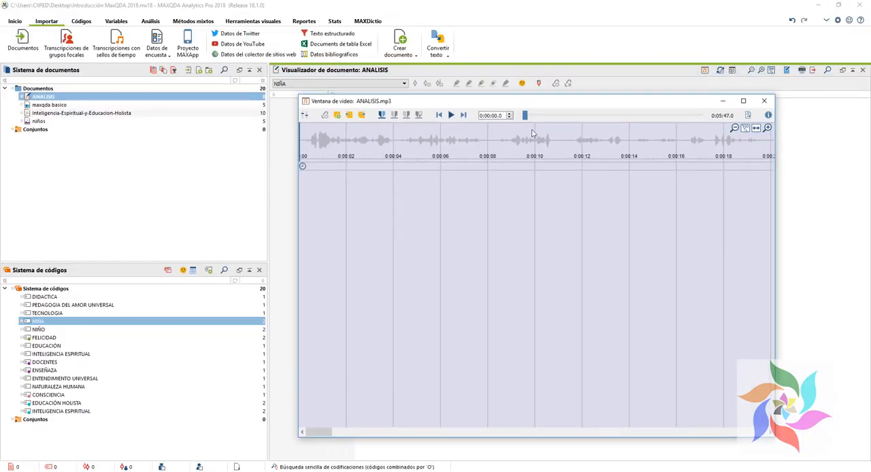
{"action": "left_click_drag", "start_coordinate": [559, 109], "coordinate": [553, 126]}
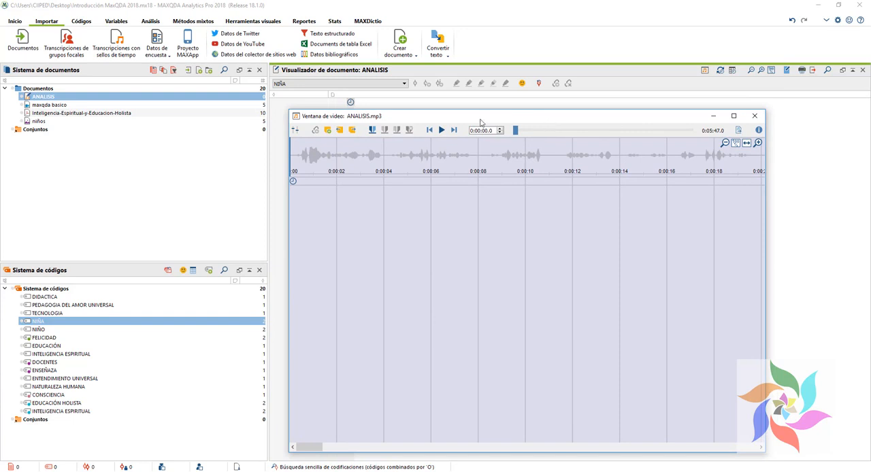
{"action": "left_click_drag", "start_coordinate": [516, 130], "coordinate": [614, 130]}
{"action": "left_click_drag", "start_coordinate": [436, 151], "coordinate": [665, 151]}
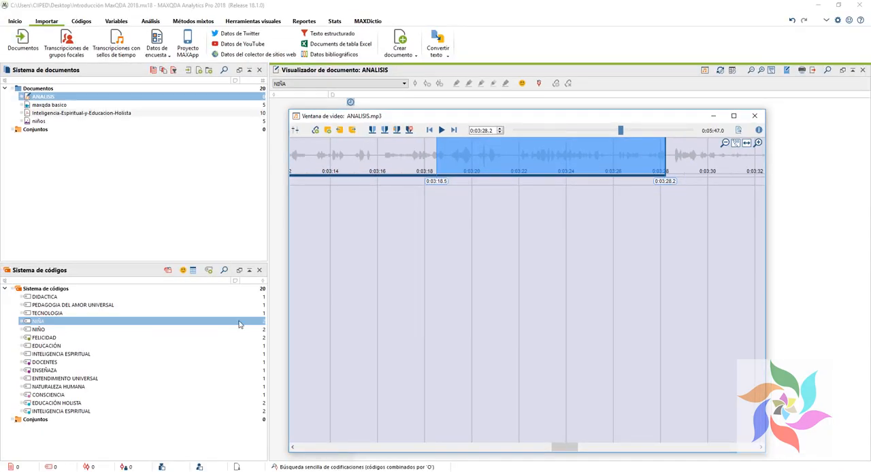
Step: Code the selected audio clip with a new code named HOLOLOGIA
{"action": "right_click", "coordinate": [560, 158]}
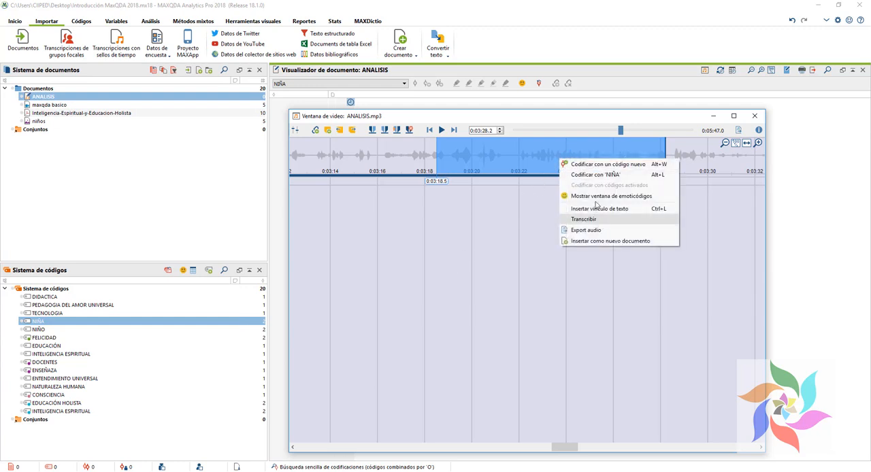
{"action": "left_click", "coordinate": [604, 165]}
{"action": "type", "text": "HOLOLOGIA"}
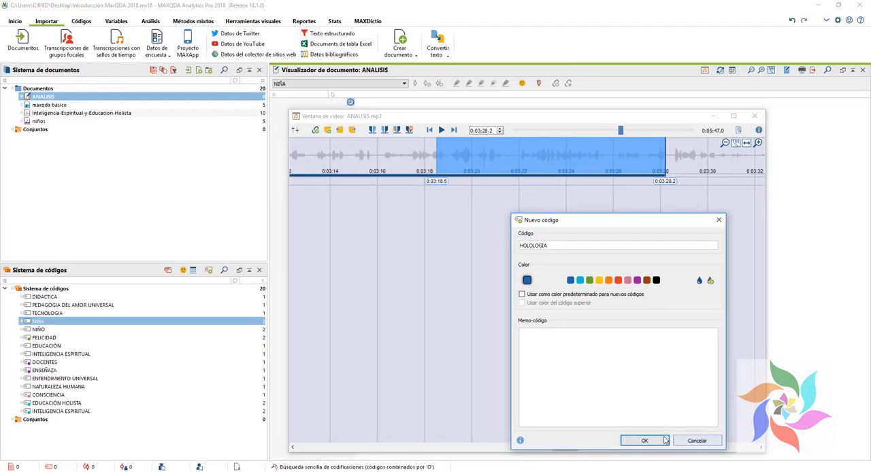
{"action": "left_click", "coordinate": [585, 468]}
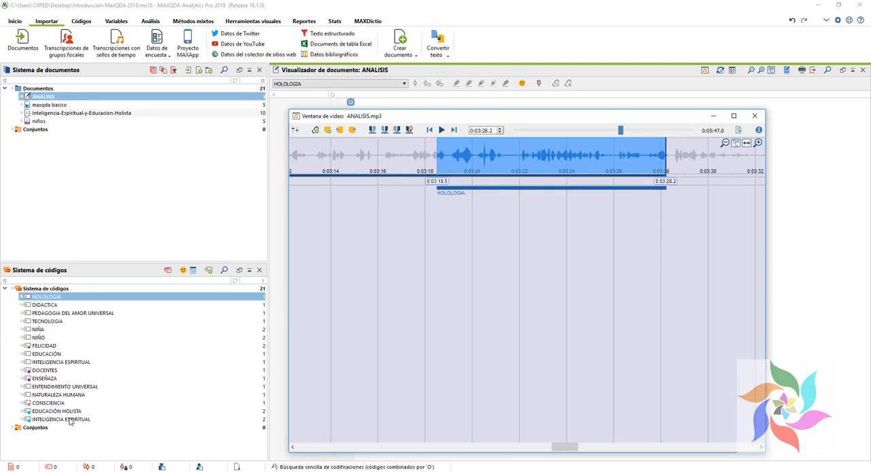
Step: Code the same audio clip with the existing turquoise INTELIGENCIA ESPIRITUAL, FELICIDAD and EDUCACIÓN HOLISTA codes, and close the audio window
{"action": "left_click_drag", "start_coordinate": [62, 420], "coordinate": [506, 165]}
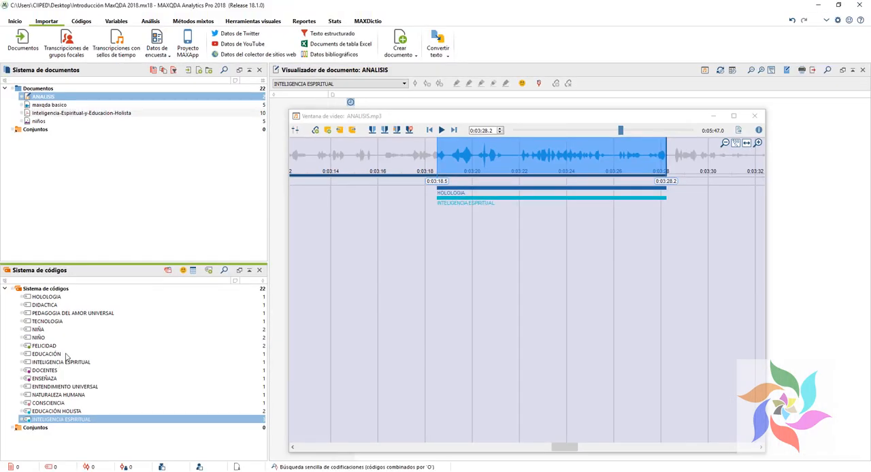
{"action": "left_click", "coordinate": [0, 345]}
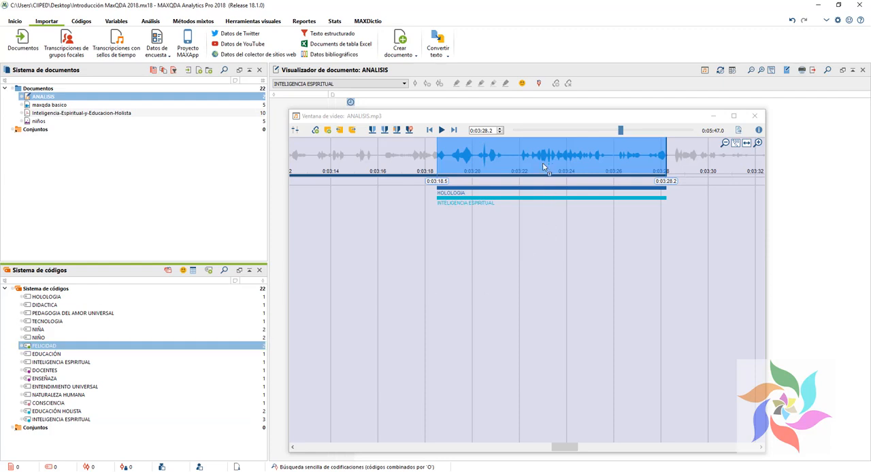
{"action": "left_click_drag", "start_coordinate": [544, 184], "coordinate": [544, 185]}
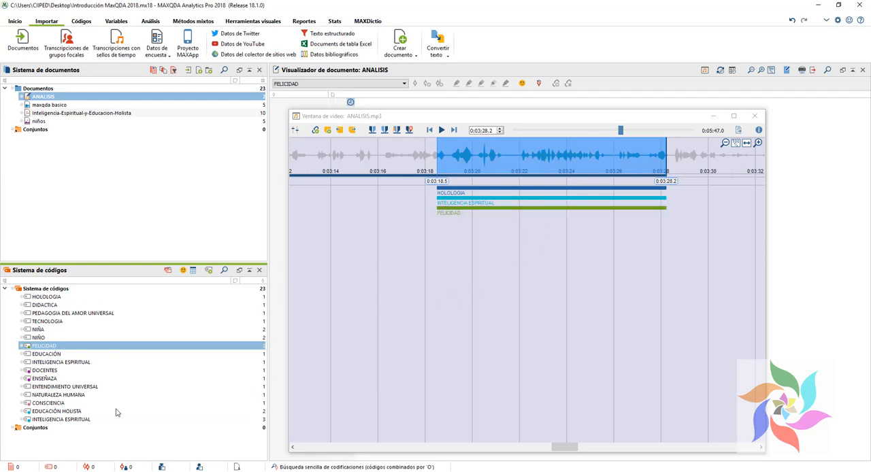
{"action": "left_click", "coordinate": [60, 412]}
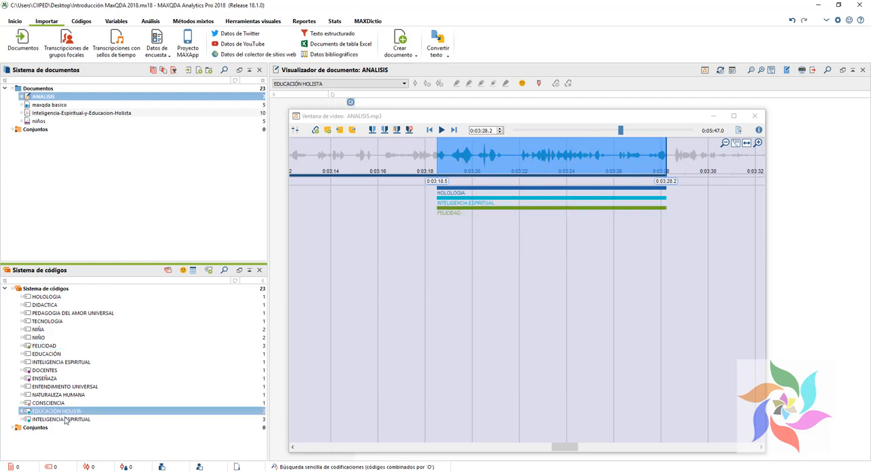
{"action": "left_click_drag", "start_coordinate": [63, 412], "coordinate": [511, 181]}
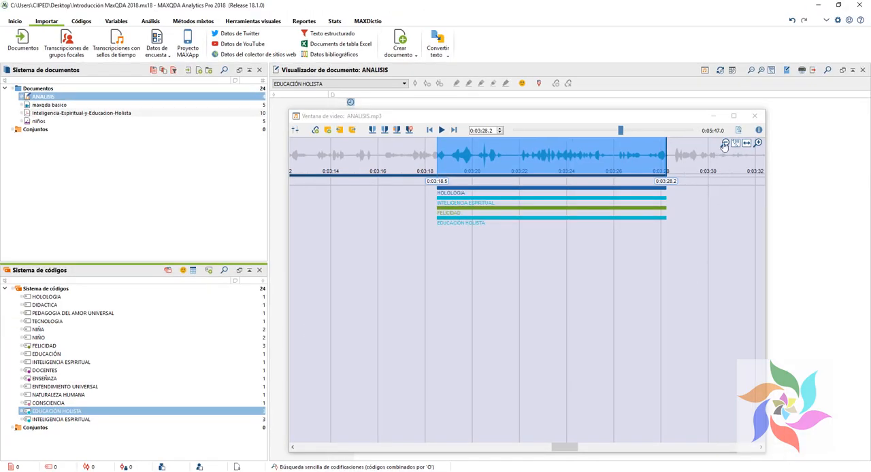
{"action": "left_click", "coordinate": [754, 116]}
{"action": "mouse_move", "coordinate": [349, 194]}
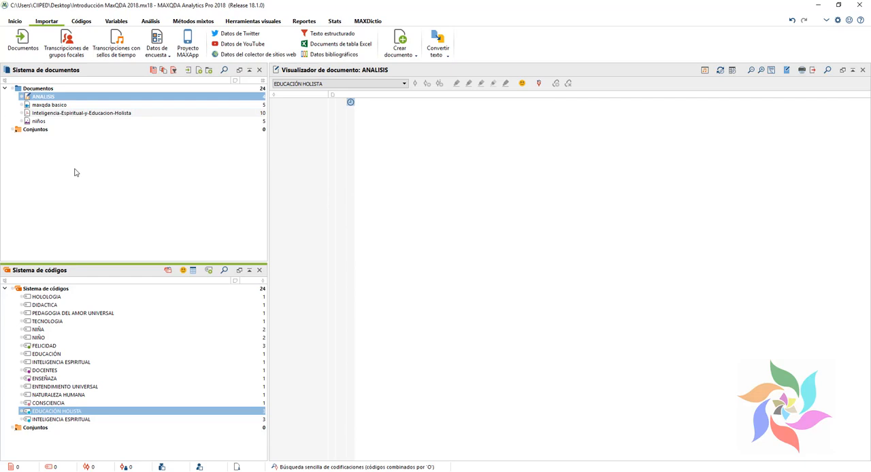
{"action": "left_click", "coordinate": [350, 103]}
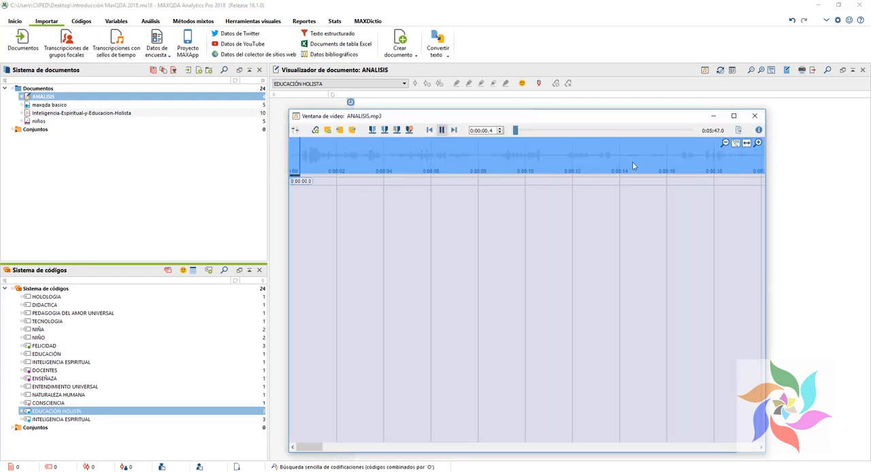
{"action": "left_click", "coordinate": [755, 116]}
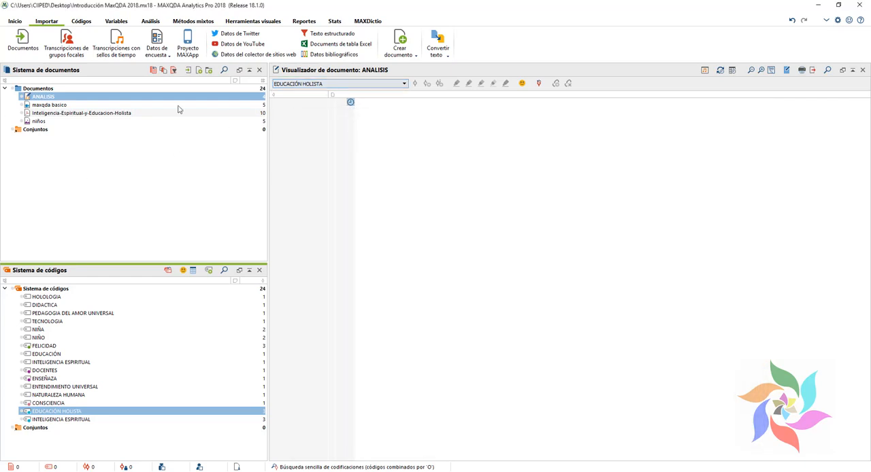
Step: Open the PDF document Inteligencia-Espiritual-y-Educacion-Holista in the document viewer
{"action": "double_click", "coordinate": [35, 113]}
{"action": "scroll", "coordinate": [699, 347], "scroll_direction": "down", "scroll_amount": 5}
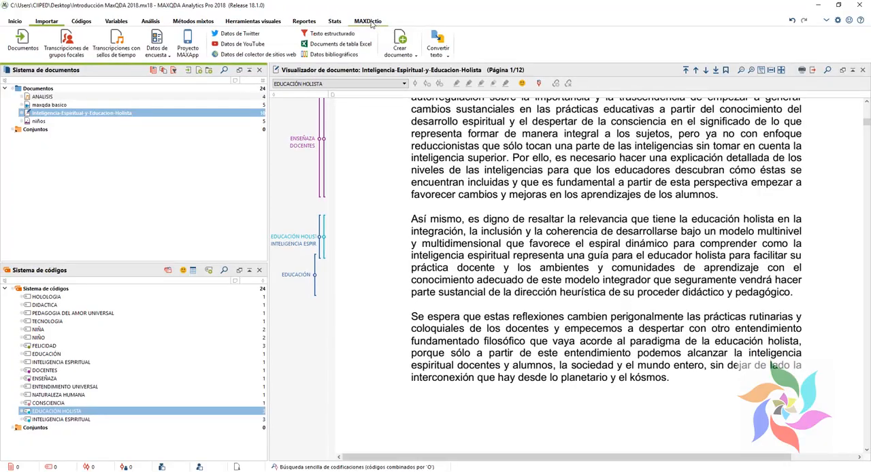
{"action": "left_click", "coordinate": [369, 22]}
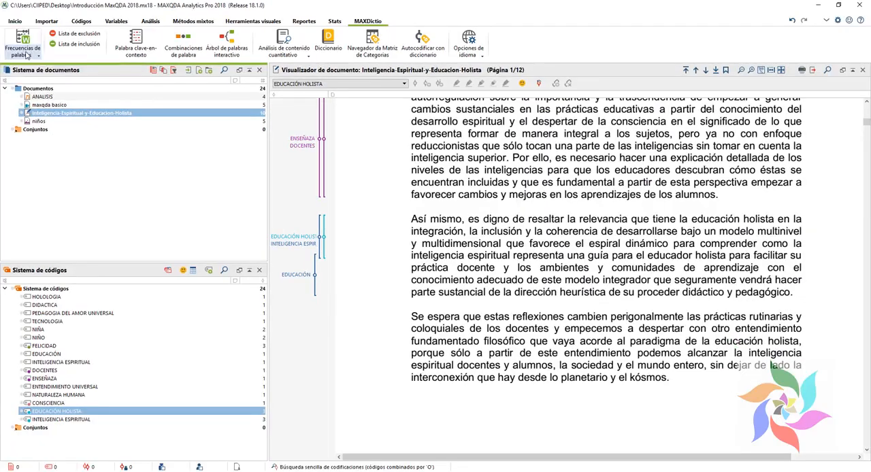
{"action": "left_click", "coordinate": [29, 66]}
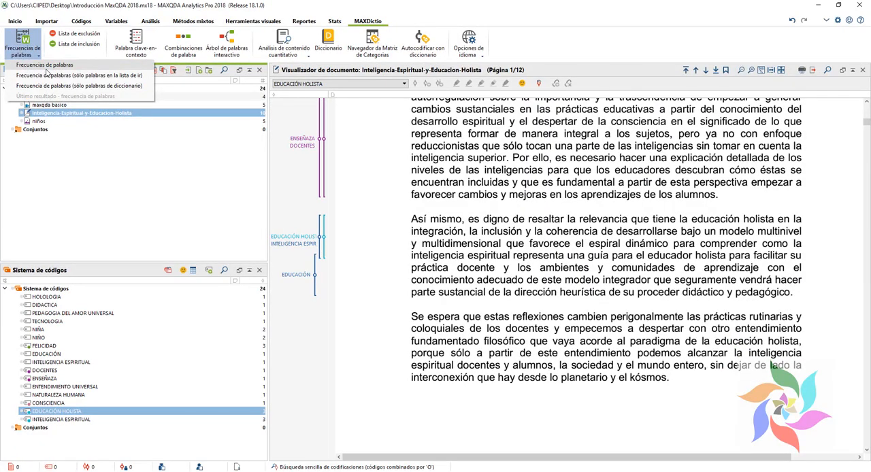
{"action": "left_click", "coordinate": [46, 66]}
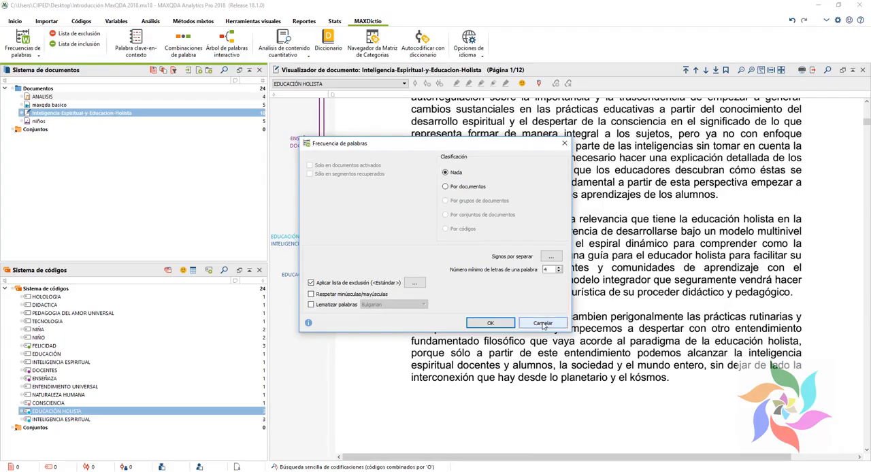
{"action": "left_click", "coordinate": [544, 324]}
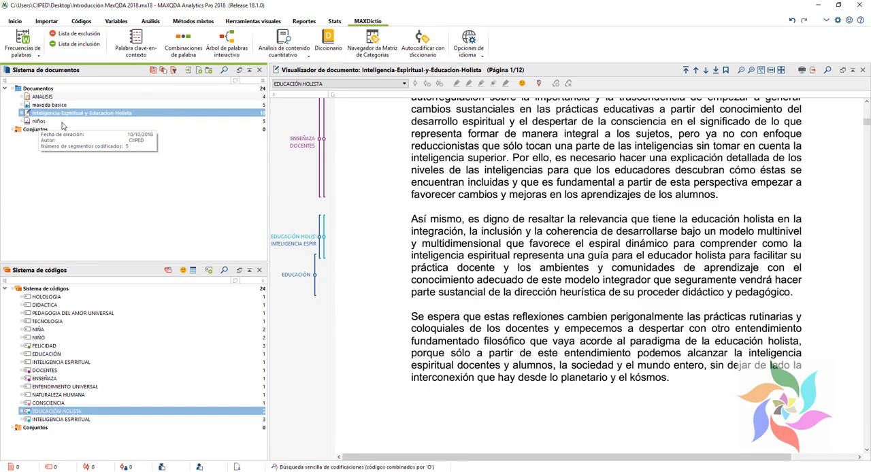
Step: Activate the Inteligencia-Espiritual-y-Educacion-Holista document in the document system
{"action": "right_click", "coordinate": [57, 114]}
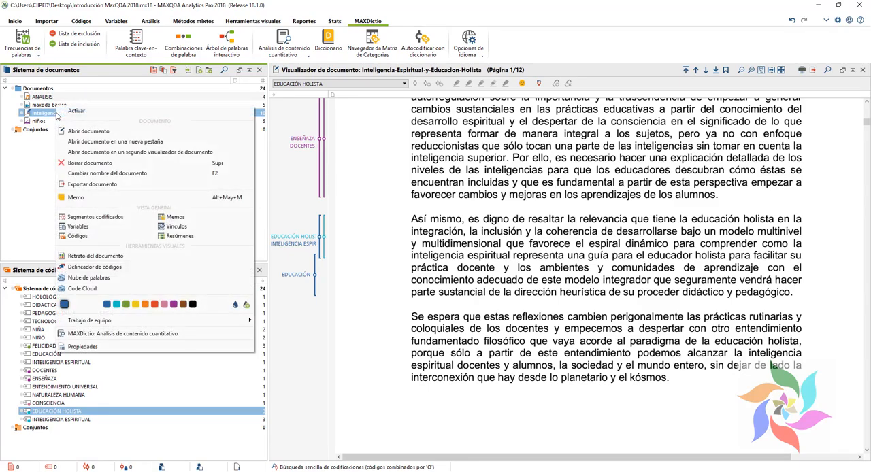
{"action": "left_click", "coordinate": [75, 115]}
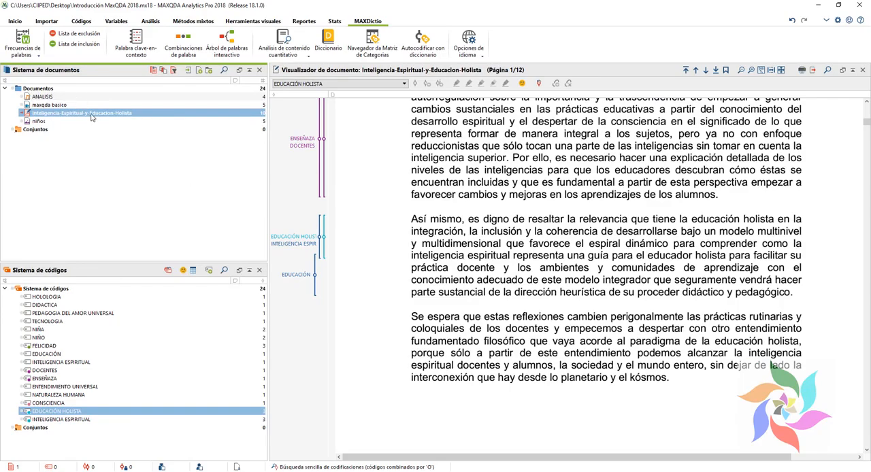
{"action": "right_click", "coordinate": [92, 117]}
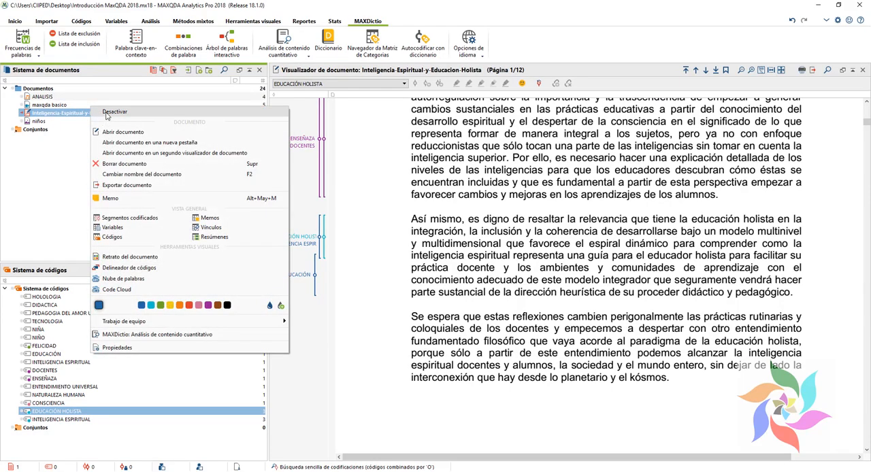
{"action": "key", "text": "Escape"}
Step: Run the MAXDictio word frequency analysis without classification, with a minimum word length of 5 letters
{"action": "left_click", "coordinate": [20, 55]}
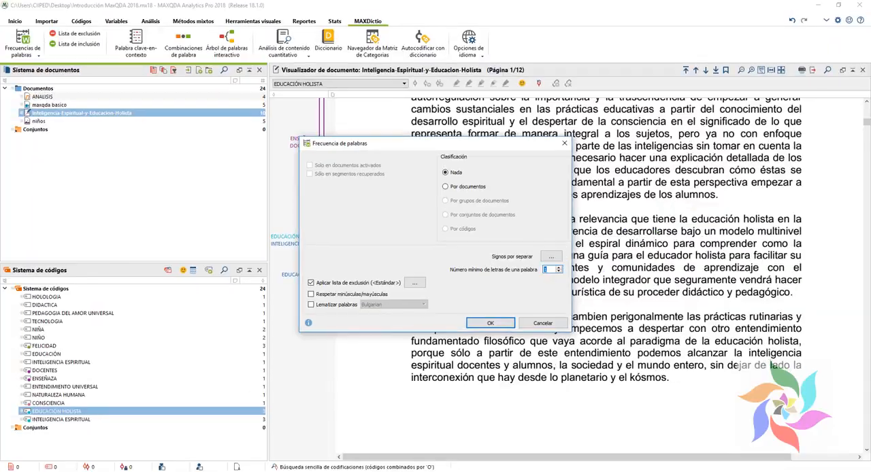
{"action": "left_click", "coordinate": [558, 268]}
{"action": "left_click", "coordinate": [559, 270]}
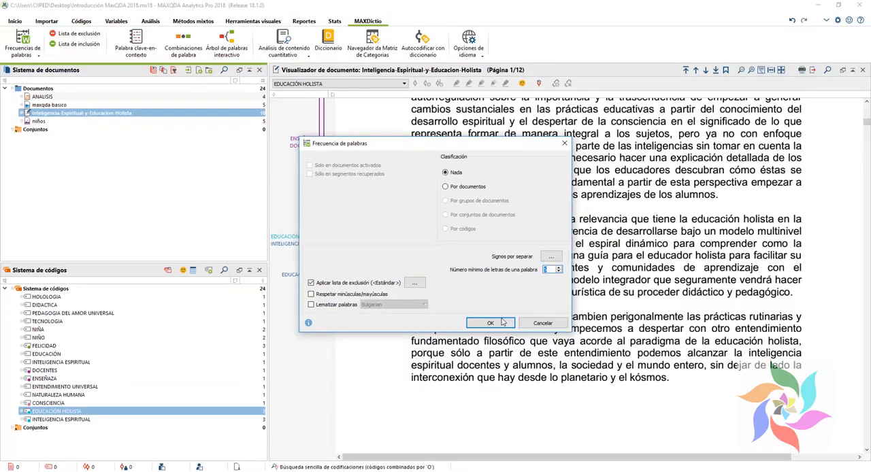
{"action": "left_click", "coordinate": [484, 326]}
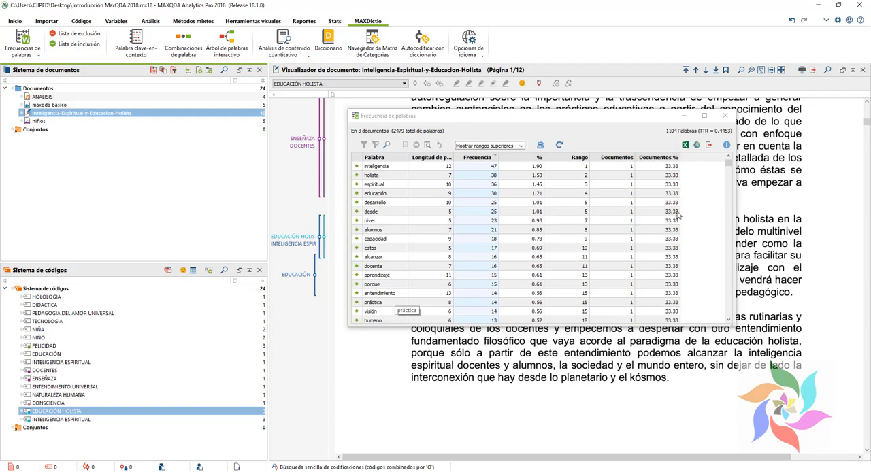
Step: Look through the word frequency list, create a word cloud from it, and check the cloud's frequency table before closing that table
{"action": "scroll", "coordinate": [565, 180], "scroll_direction": "down", "scroll_amount": 2}
{"action": "scroll", "coordinate": [565, 180], "scroll_direction": "up", "scroll_amount": 2}
{"action": "left_click", "coordinate": [543, 146]}
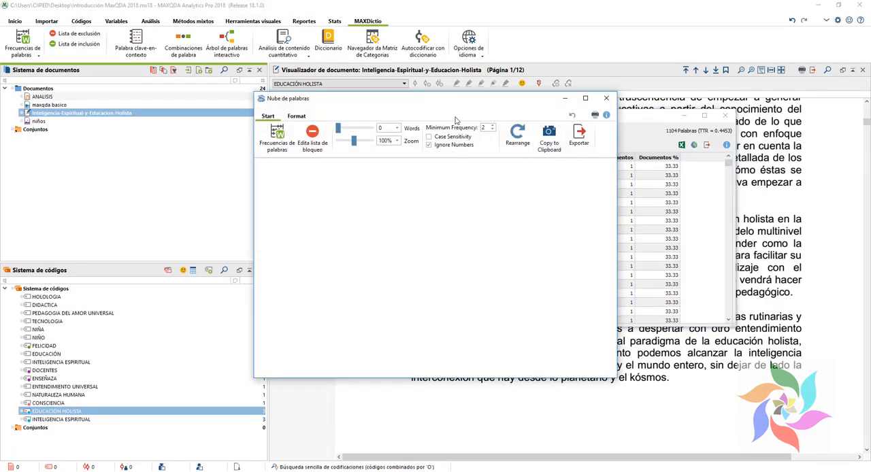
{"action": "left_click_drag", "start_coordinate": [462, 111], "coordinate": [435, 152]}
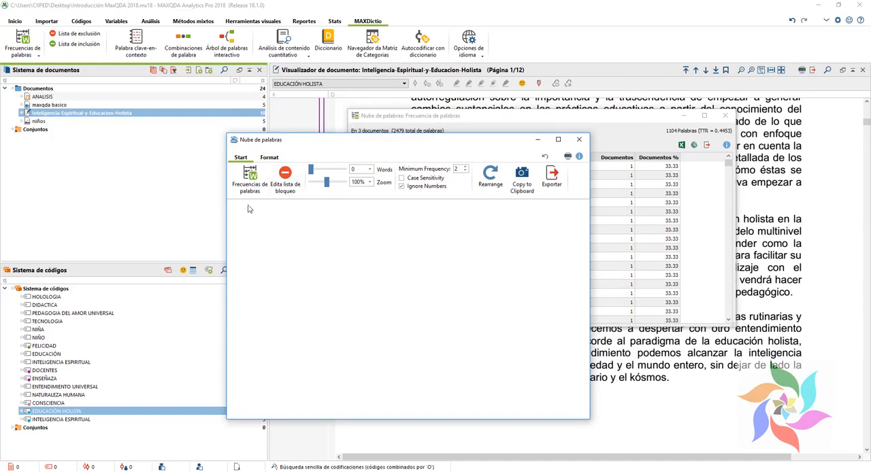
{"action": "left_click", "coordinate": [251, 181]}
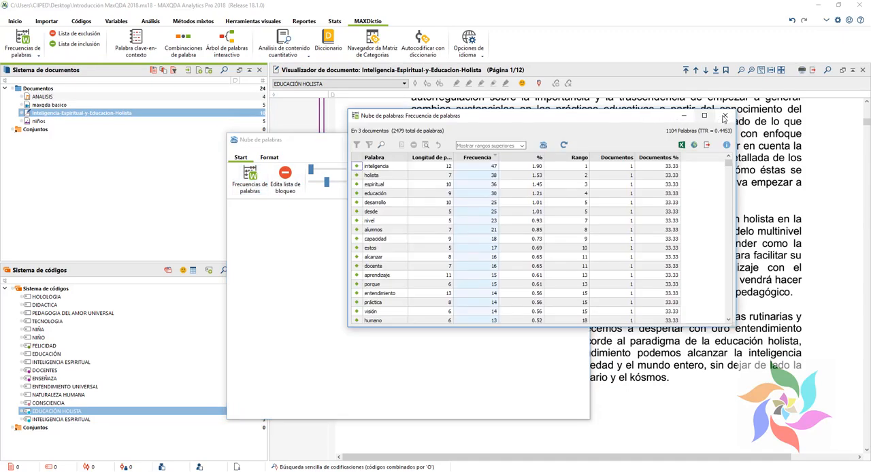
{"action": "left_click", "coordinate": [725, 116]}
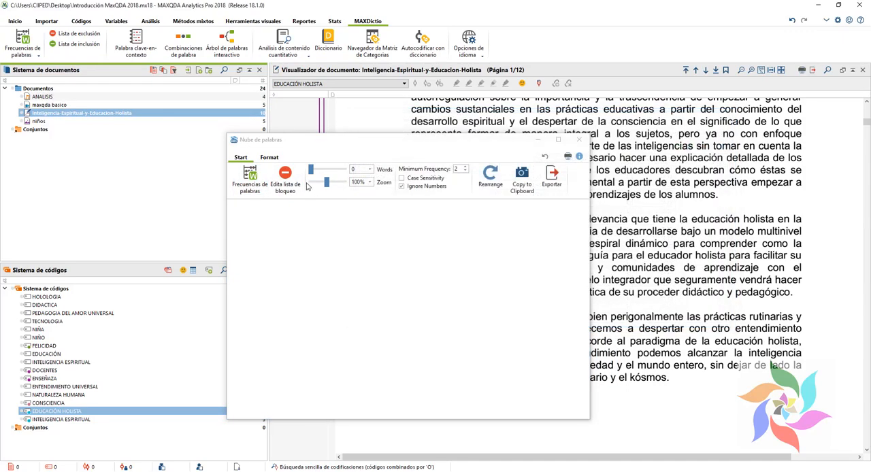
Step: Try to rearrange the empty word cloud after looking through its format options
{"action": "left_click", "coordinate": [269, 157]}
{"action": "left_click", "coordinate": [268, 181]}
{"action": "left_click", "coordinate": [276, 205]}
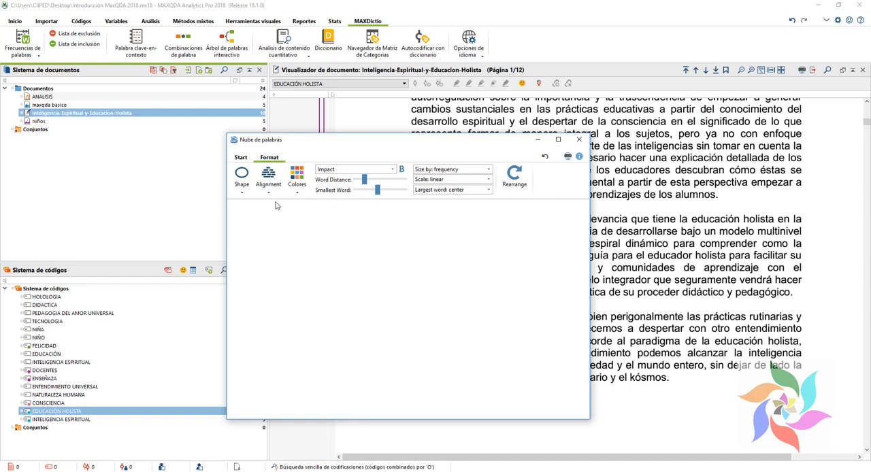
{"action": "left_click", "coordinate": [514, 175]}
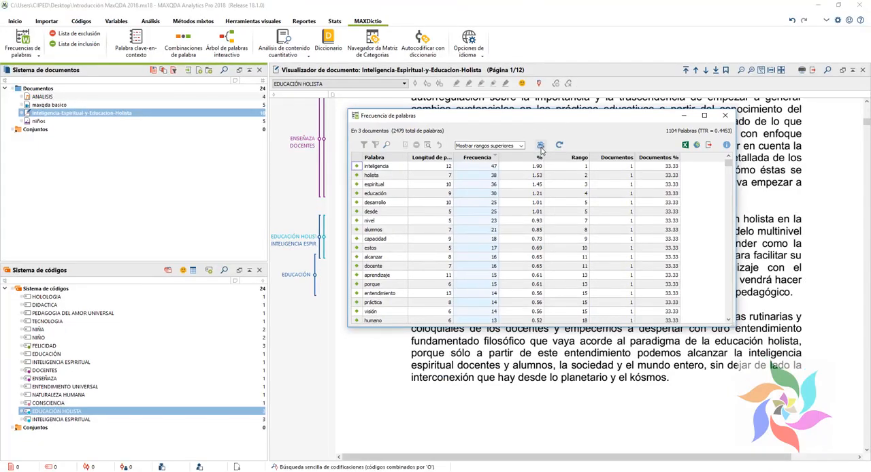
Step: Create a word cloud from the word frequency list and limit it to 100 words
{"action": "left_click", "coordinate": [540, 146]}
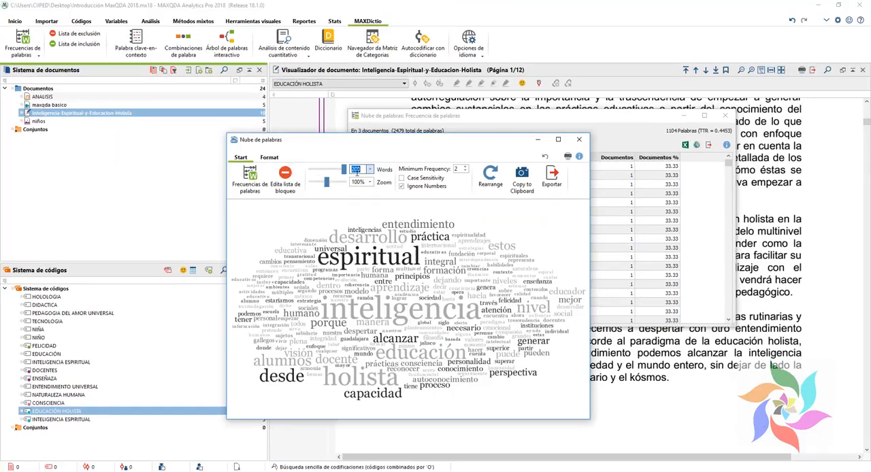
{"action": "left_click", "coordinate": [370, 169]}
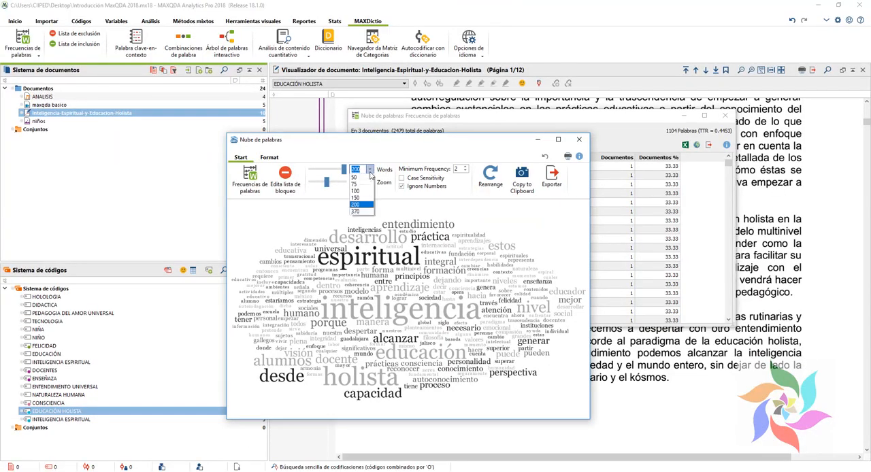
{"action": "left_click", "coordinate": [366, 199]}
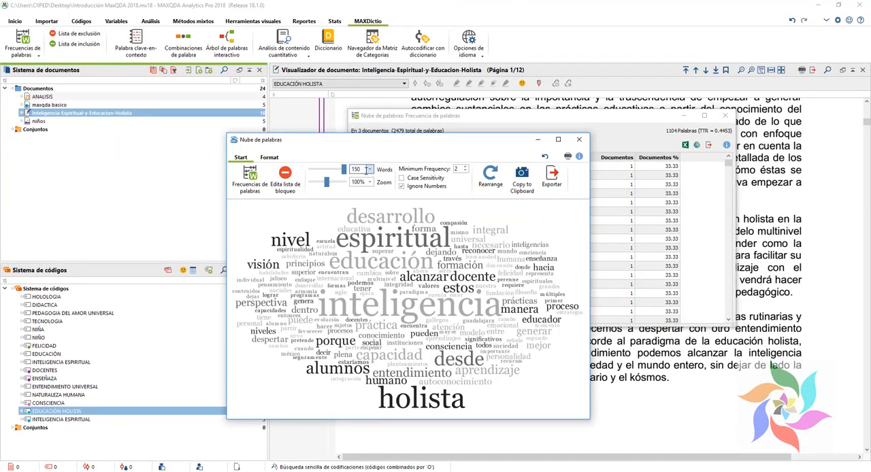
{"action": "left_click", "coordinate": [369, 170]}
{"action": "left_click", "coordinate": [366, 204]}
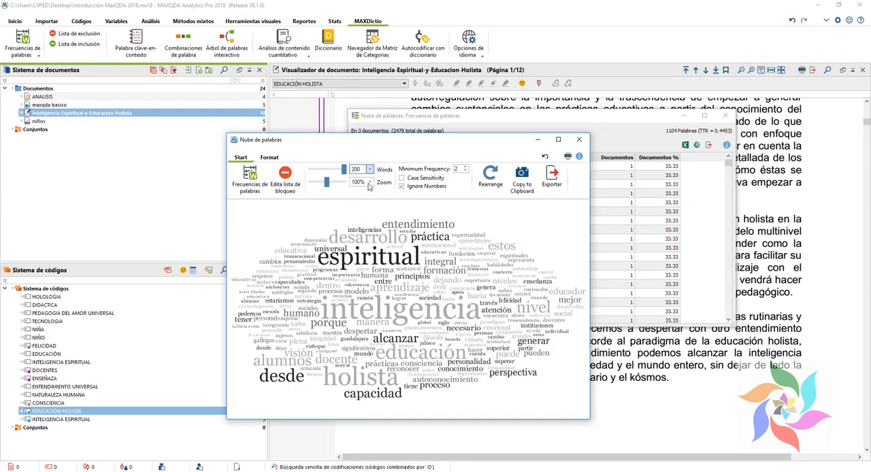
{"action": "left_click", "coordinate": [369, 170]}
{"action": "left_click", "coordinate": [362, 204]}
{"action": "left_click", "coordinate": [369, 169]}
{"action": "left_click", "coordinate": [361, 196]}
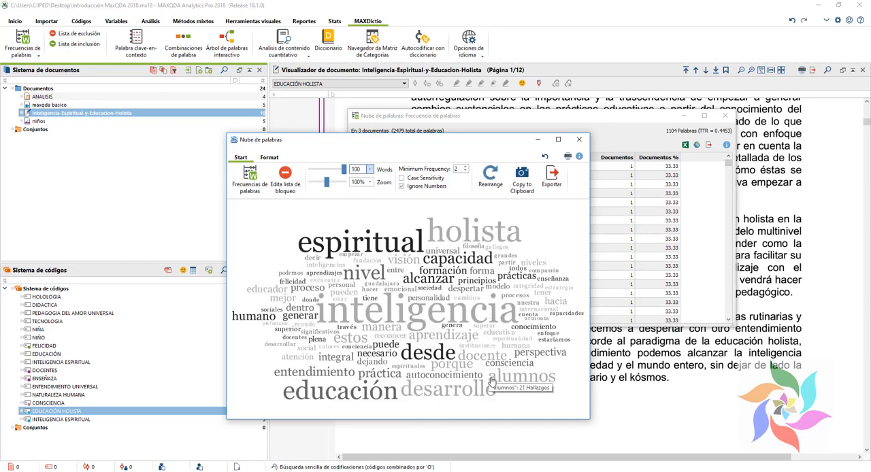
Step: Add "estos" to the exclusion list from the cloud, then view the search results for "autoconocimiento" and minimize the results and frequency windows
{"action": "right_click", "coordinate": [350, 343]}
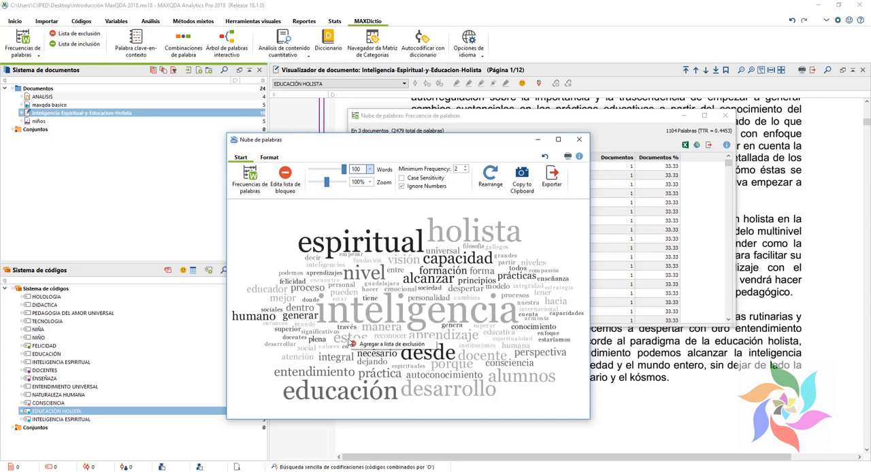
{"action": "double_click", "coordinate": [467, 374]}
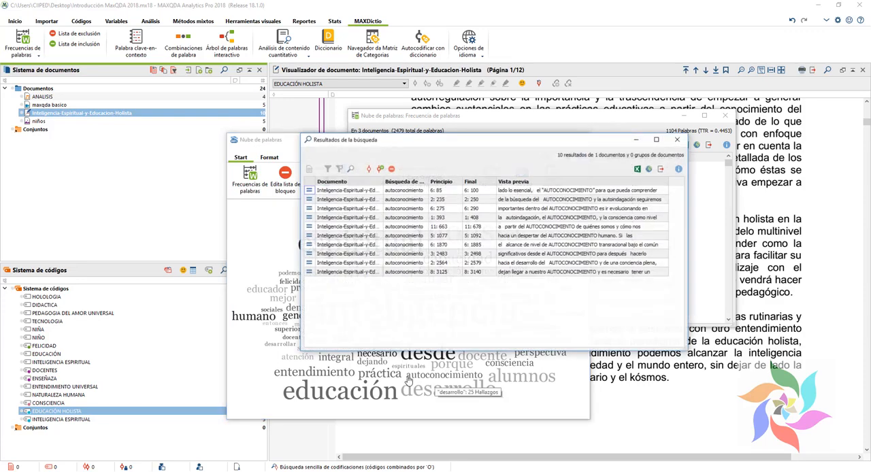
{"action": "left_click", "coordinate": [680, 133]}
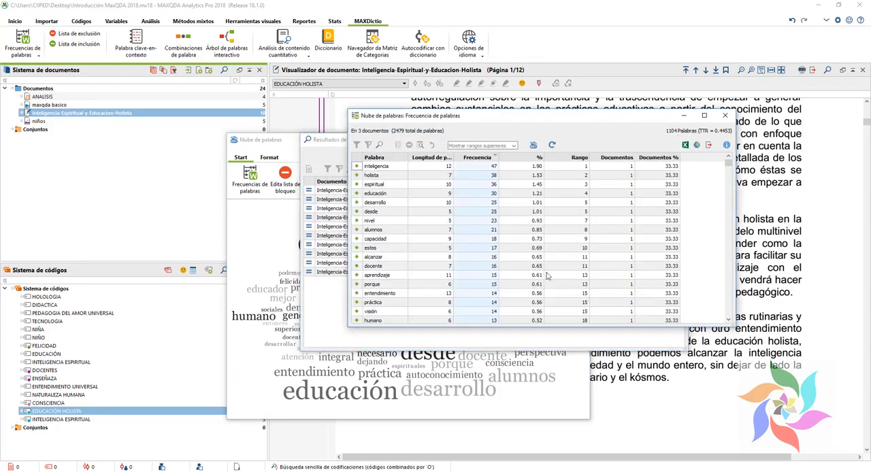
{"action": "left_click", "coordinate": [683, 115]}
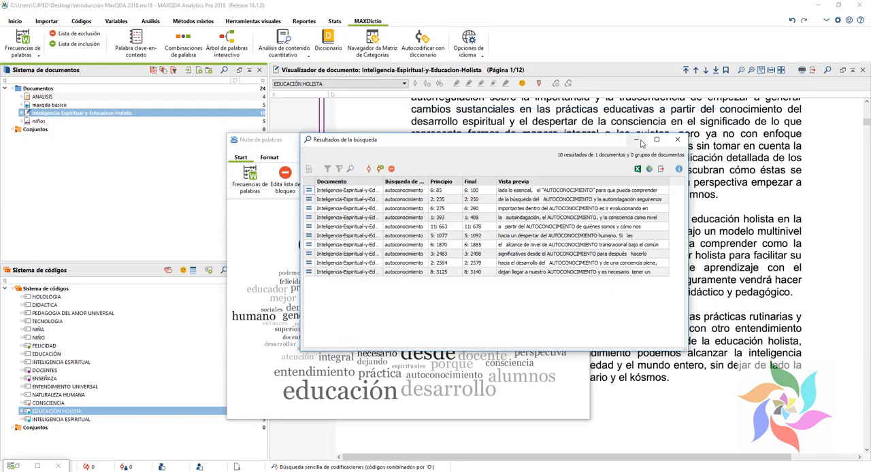
{"action": "left_click", "coordinate": [637, 141]}
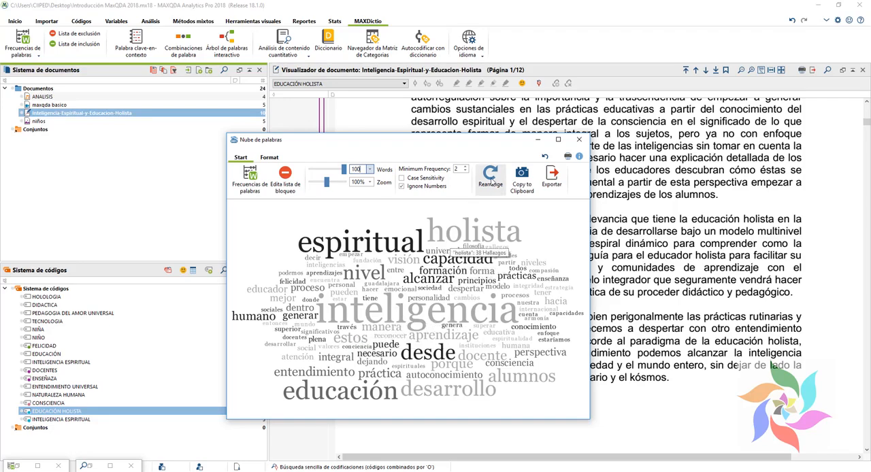
Step: Rearrange the word cloud and set its alignment to mixed horizontal and vertical words
{"action": "left_click", "coordinate": [490, 179]}
{"action": "mouse_move", "coordinate": [500, 344]}
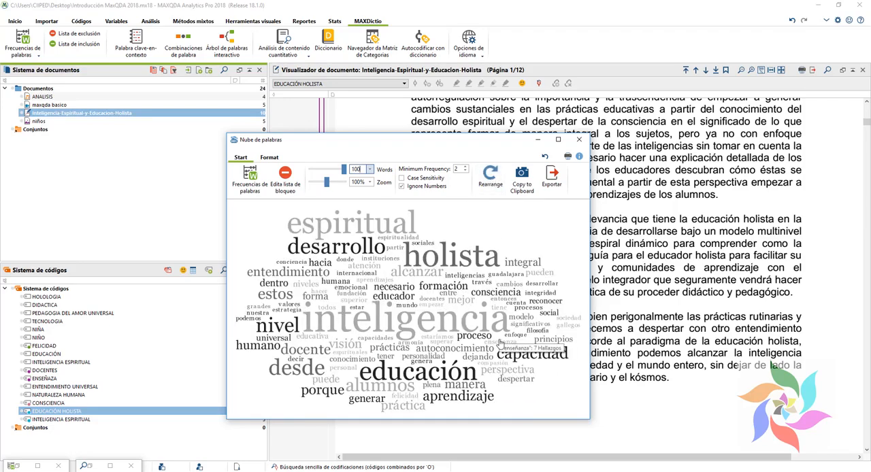
{"action": "left_click", "coordinate": [268, 157]}
{"action": "left_click", "coordinate": [270, 193]}
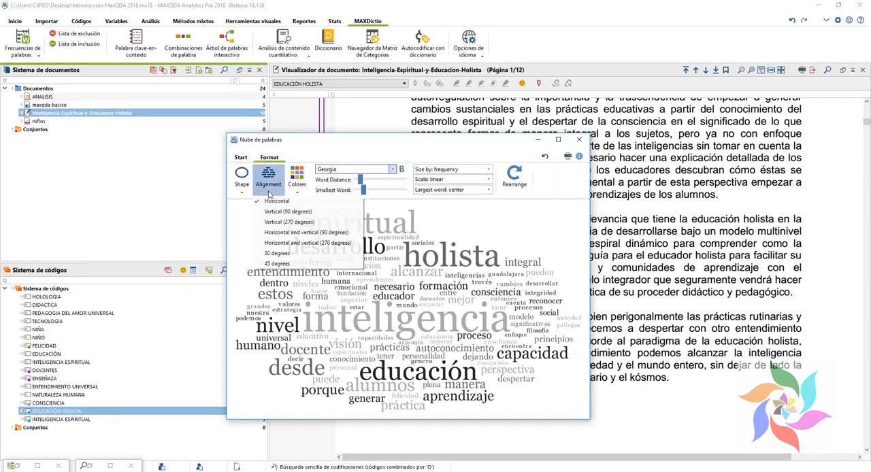
{"action": "left_click", "coordinate": [278, 227]}
{"action": "left_click", "coordinate": [270, 193]}
{"action": "left_click", "coordinate": [279, 228]}
Step: Try the blue palette on the word cloud and settle on a multicolour palette with teal, orange, purple, red and green
{"action": "left_click", "coordinate": [297, 193]}
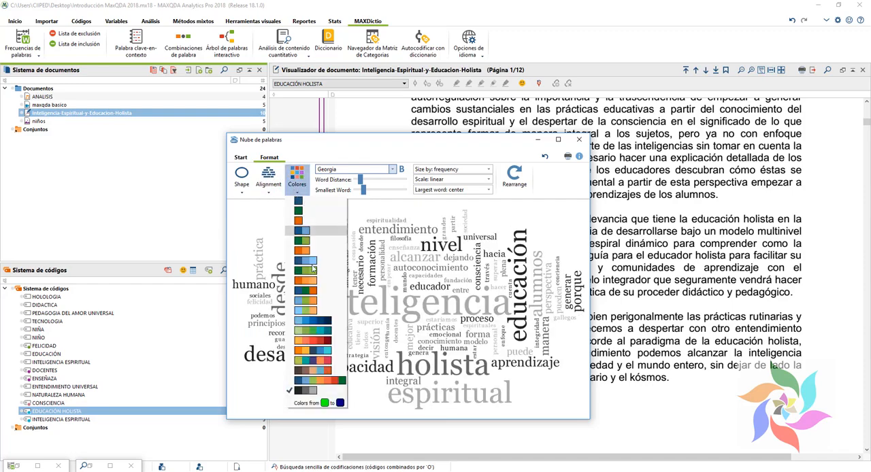
{"action": "left_click", "coordinate": [310, 329]}
{"action": "left_click", "coordinate": [297, 194]}
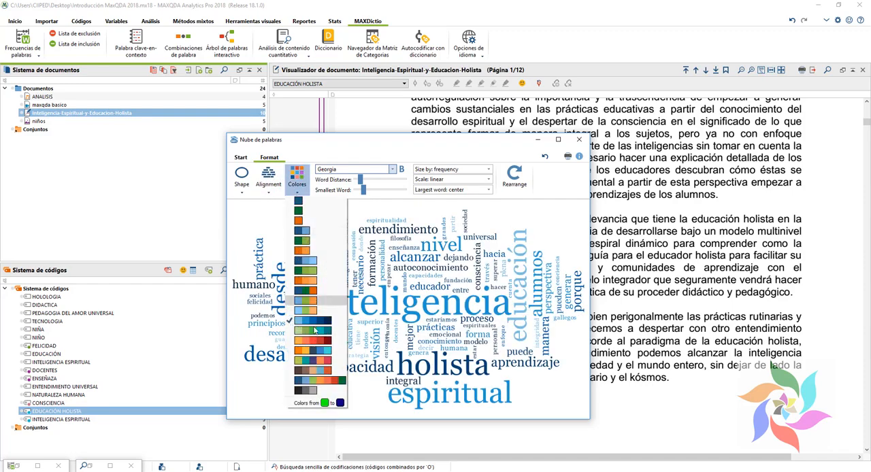
{"action": "left_click", "coordinate": [311, 359]}
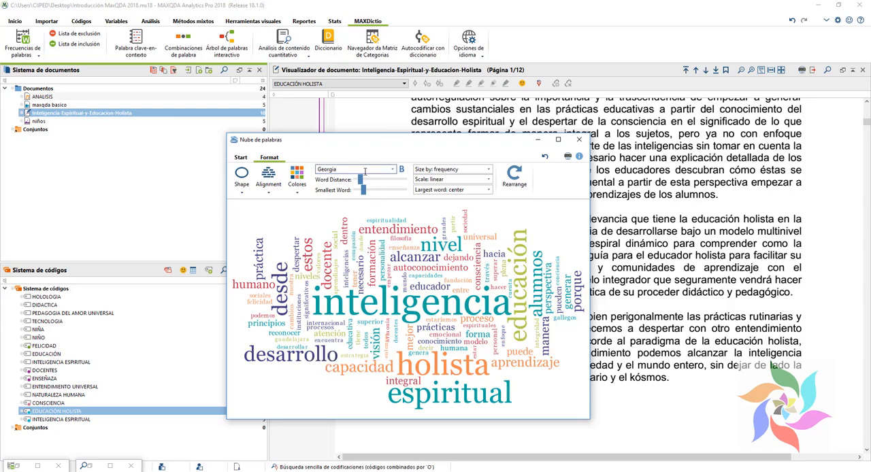
Step: Slightly increase the word distance and the smallest word size in the word cloud
{"action": "left_click_drag", "start_coordinate": [360, 181], "coordinate": [366, 185]}
{"action": "left_click", "coordinate": [365, 194]}
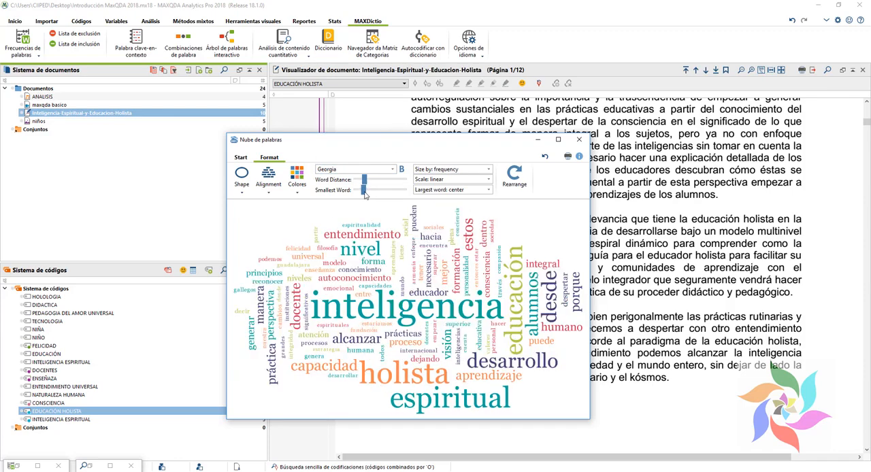
{"action": "left_click", "coordinate": [365, 194]}
{"action": "left_click_drag", "start_coordinate": [365, 193], "coordinate": [368, 195]}
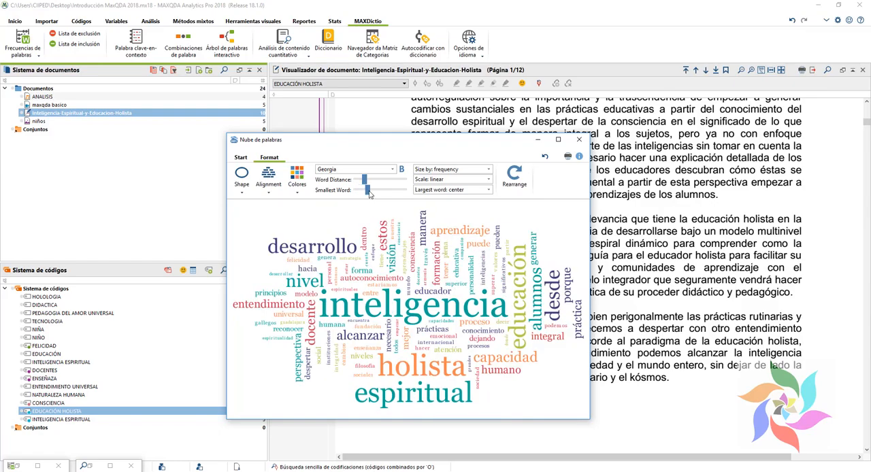
{"action": "mouse_move", "coordinate": [532, 327]}
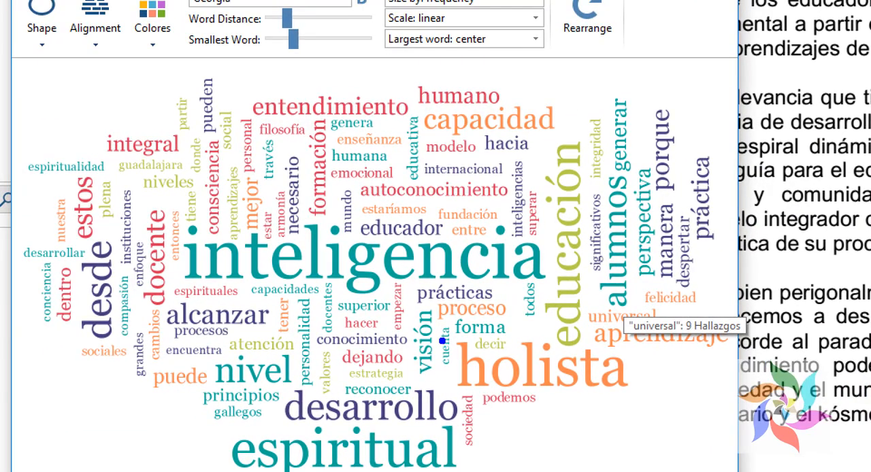
{"action": "left_click_drag", "start_coordinate": [161, 209], "coordinate": [555, 293]}
{"action": "left_click_drag", "start_coordinate": [430, 336], "coordinate": [642, 386]}
{"action": "mouse_move", "coordinate": [265, 392]}
{"action": "left_mouse_down"}
{"action": "mouse_move", "coordinate": [481, 423]}
{"action": "mouse_move", "coordinate": [471, 419]}
{"action": "left_mouse_up"}
{"action": "left_click_drag", "start_coordinate": [492, 469], "coordinate": [484, 464]}
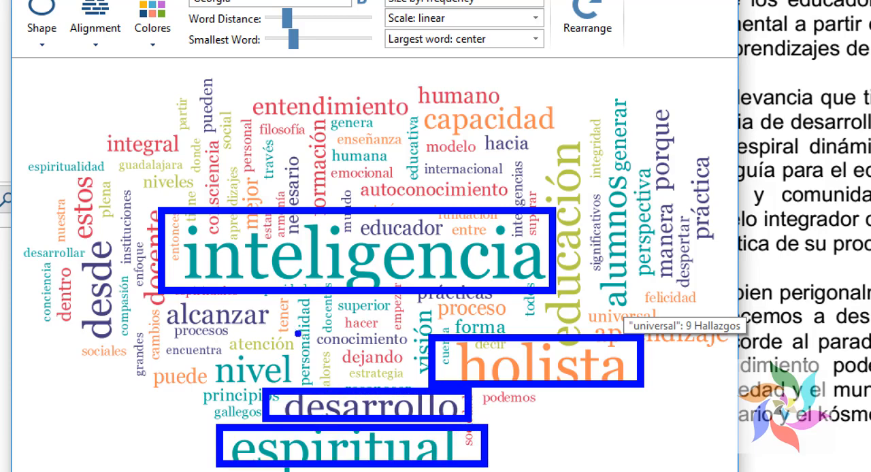
{"action": "left_click_drag", "start_coordinate": [400, 70], "coordinate": [523, 106]}
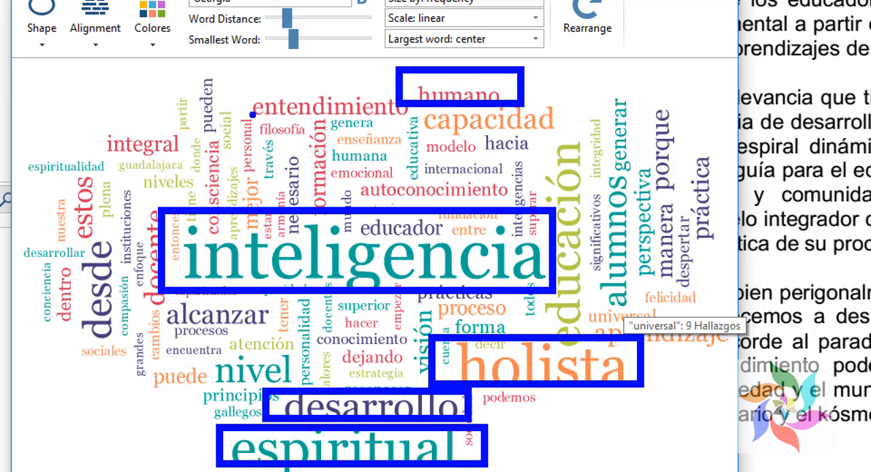
{"action": "left_click_drag", "start_coordinate": [243, 85], "coordinate": [445, 110]}
{"action": "mouse_move", "coordinate": [589, 167]}
{"action": "left_mouse_down"}
{"action": "mouse_move", "coordinate": [626, 279]}
{"action": "mouse_move", "coordinate": [663, 333]}
{"action": "left_mouse_up"}
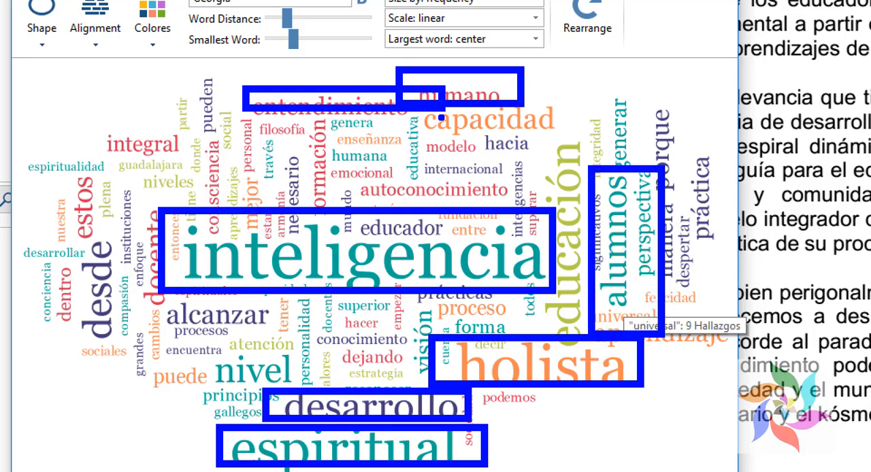
{"action": "key", "text": "Escape"}
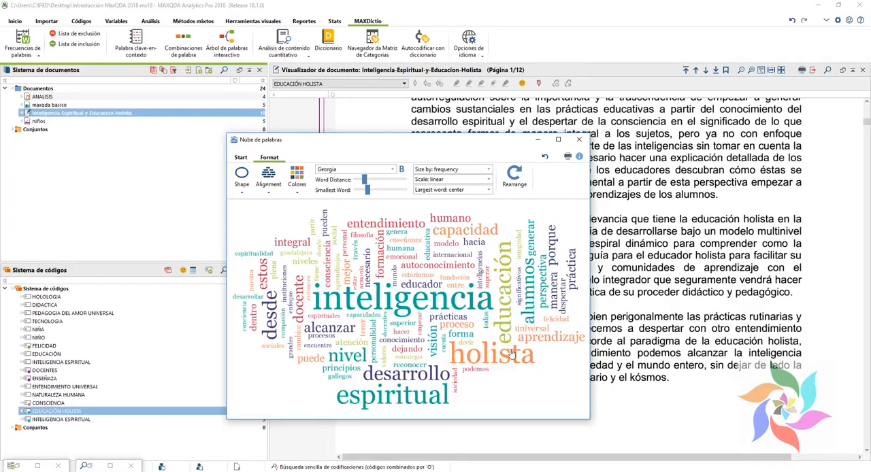
Step: Close the word cloud and run the word frequency analysis again with the exclusion list applied
{"action": "left_click", "coordinate": [581, 140]}
{"action": "left_click", "coordinate": [23, 42]}
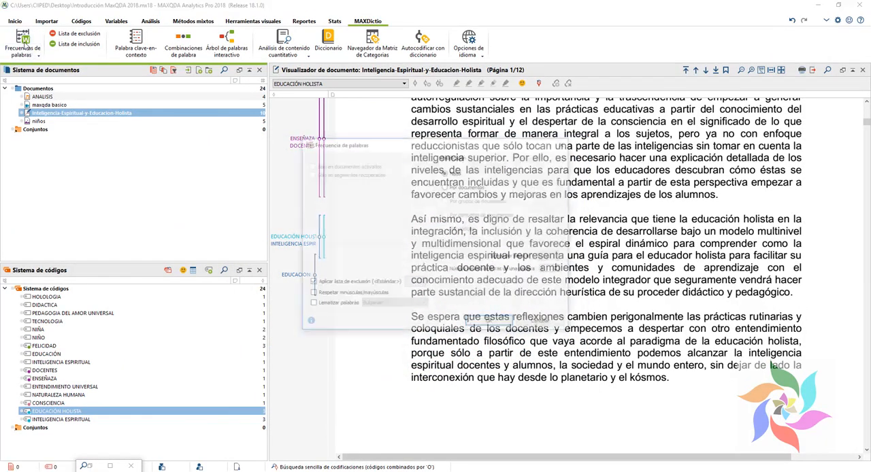
{"action": "left_click", "coordinate": [490, 322]}
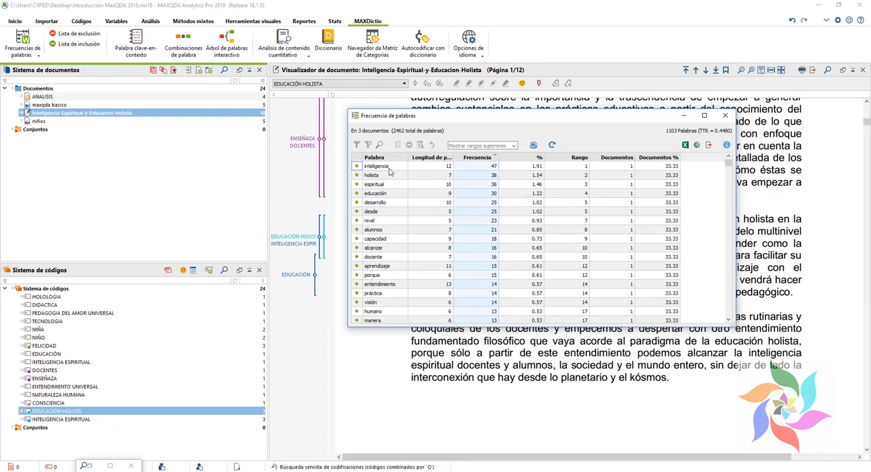
Step: Add "inteligencia" to the exclusion list from the frequency table and take it off the list again
{"action": "left_click", "coordinate": [388, 168]}
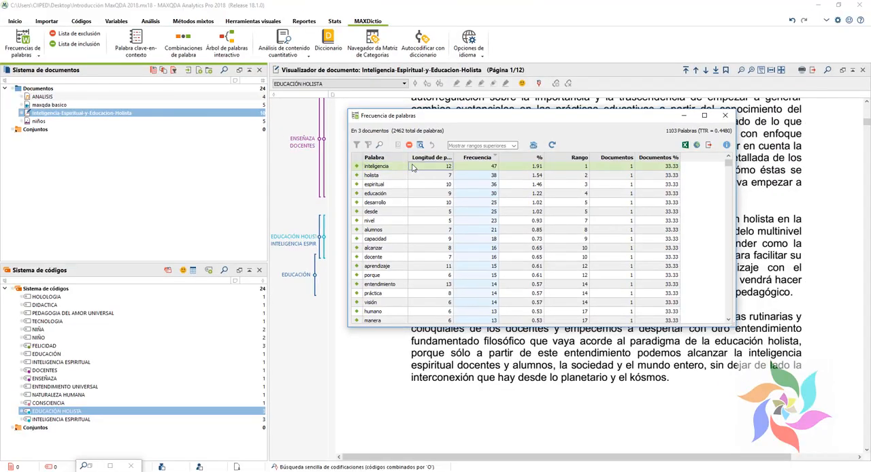
{"action": "right_click", "coordinate": [412, 166]}
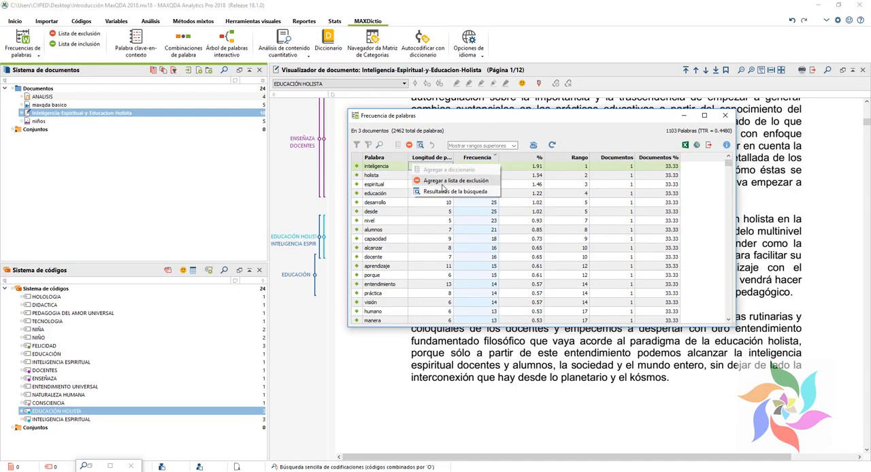
{"action": "left_click", "coordinate": [452, 180]}
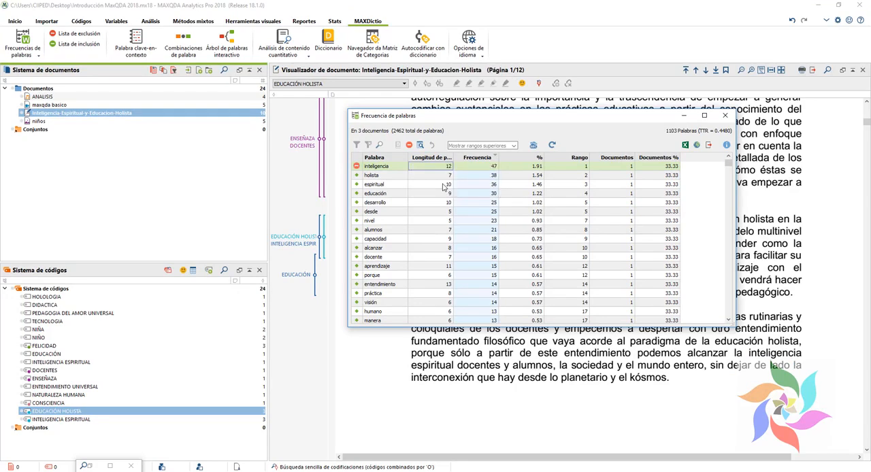
{"action": "right_click", "coordinate": [408, 167]}
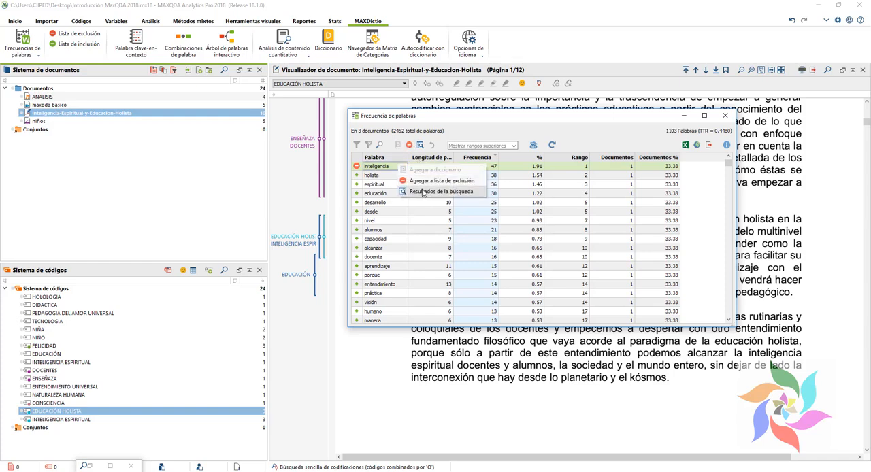
{"action": "left_click", "coordinate": [409, 182]}
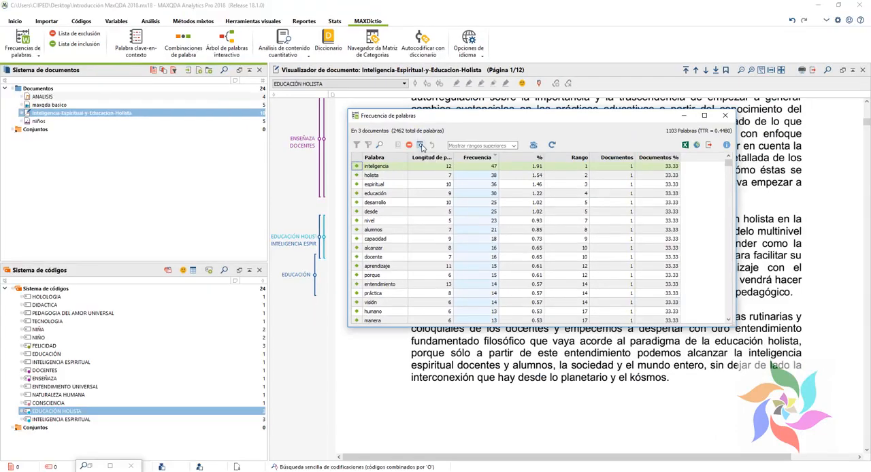
Step: Show the search results for "inteligencia" and look through the passages where it occurs
{"action": "left_click", "coordinate": [421, 145]}
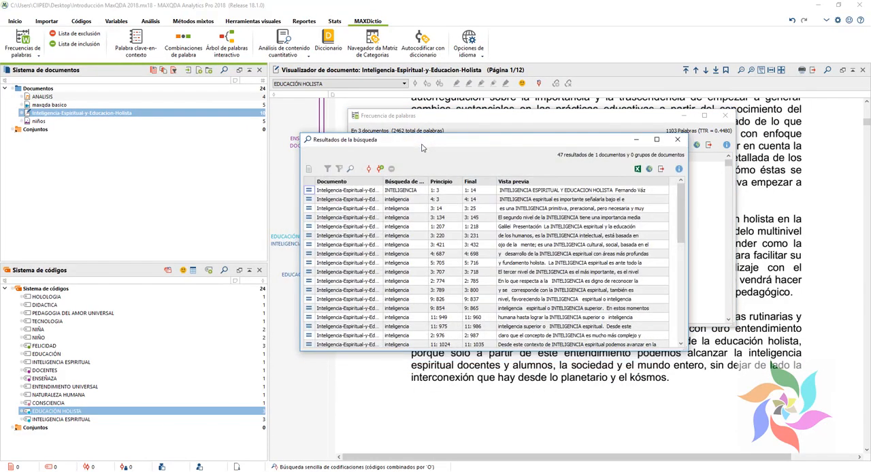
{"action": "left_click", "coordinate": [657, 139]}
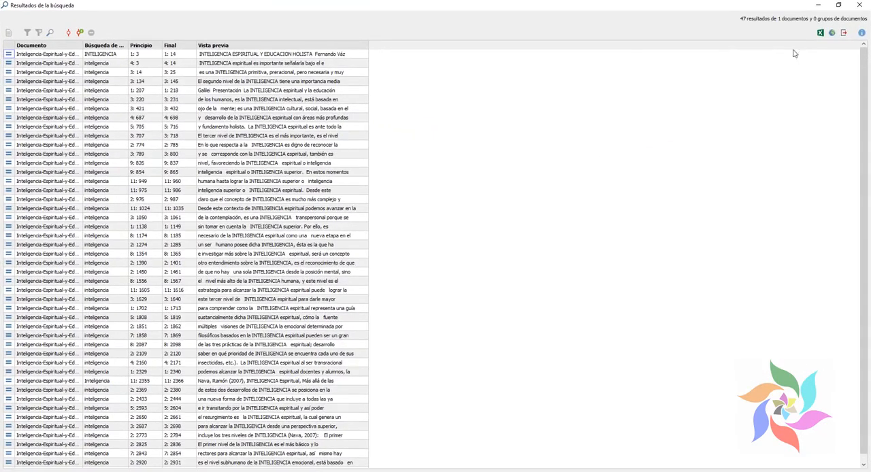
{"action": "left_click", "coordinate": [838, 5]}
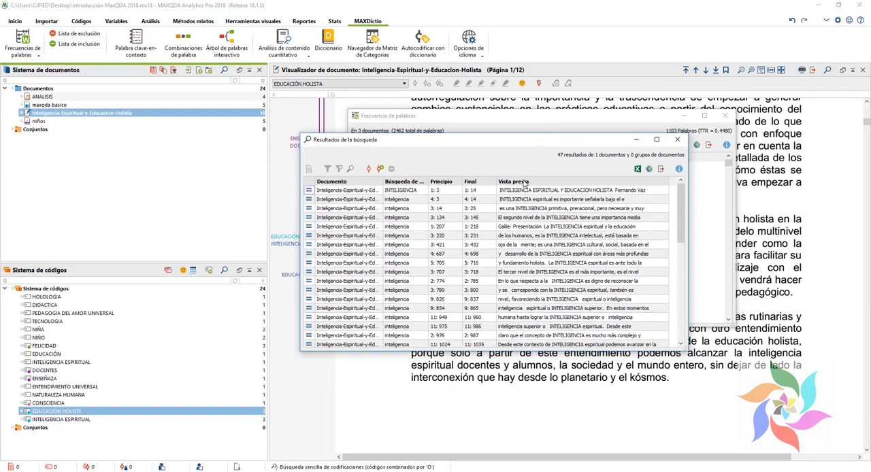
{"action": "left_click_drag", "start_coordinate": [680, 213], "coordinate": [689, 236]}
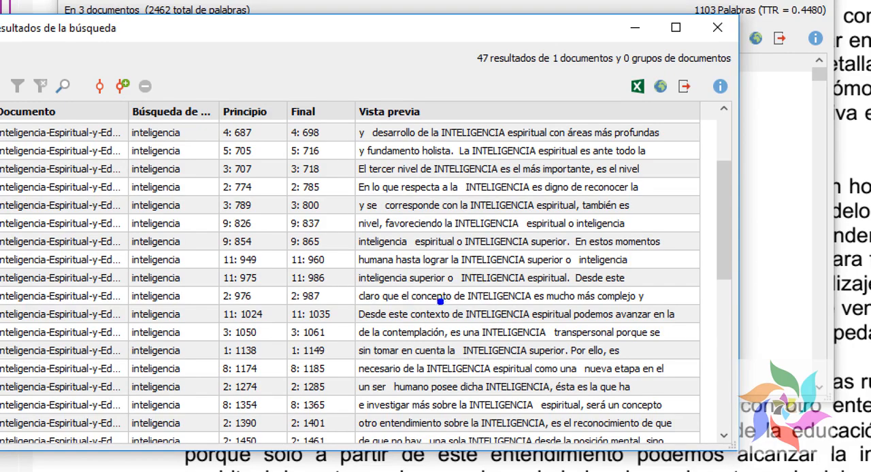
Step: Examine the previews of the "inteligencia" search results and view several of the occurrences in the document
{"action": "left_click_drag", "start_coordinate": [442, 164], "coordinate": [563, 387]}
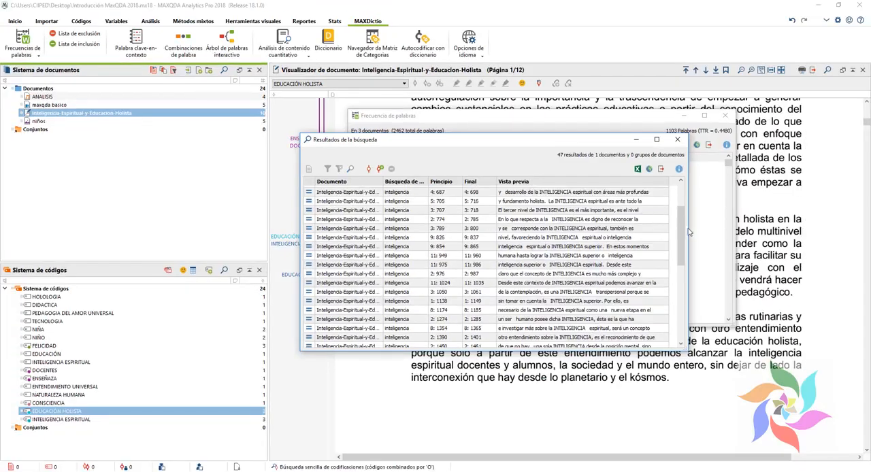
{"action": "mouse_move", "coordinate": [725, 218]}
{"action": "left_mouse_down"}
{"action": "mouse_move", "coordinate": [737, 232]}
{"action": "mouse_move", "coordinate": [745, 337]}
{"action": "left_mouse_up"}
{"action": "left_click_drag", "start_coordinate": [692, 293], "coordinate": [694, 334]}
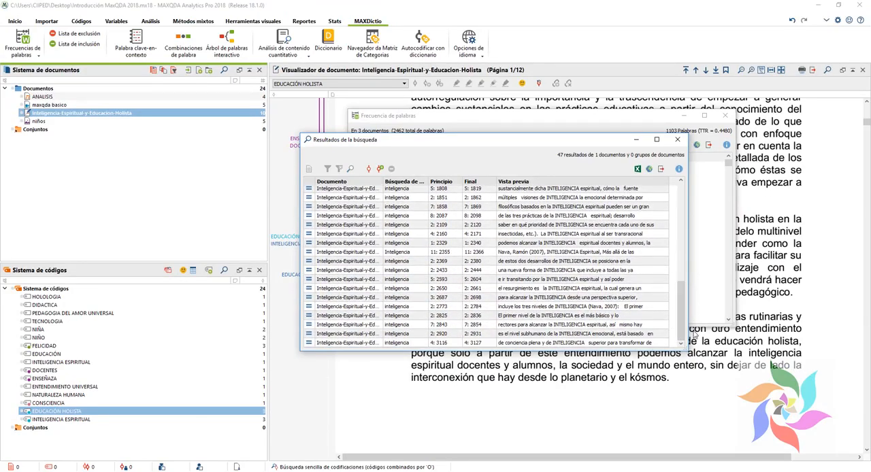
{"action": "left_click", "coordinate": [471, 309]}
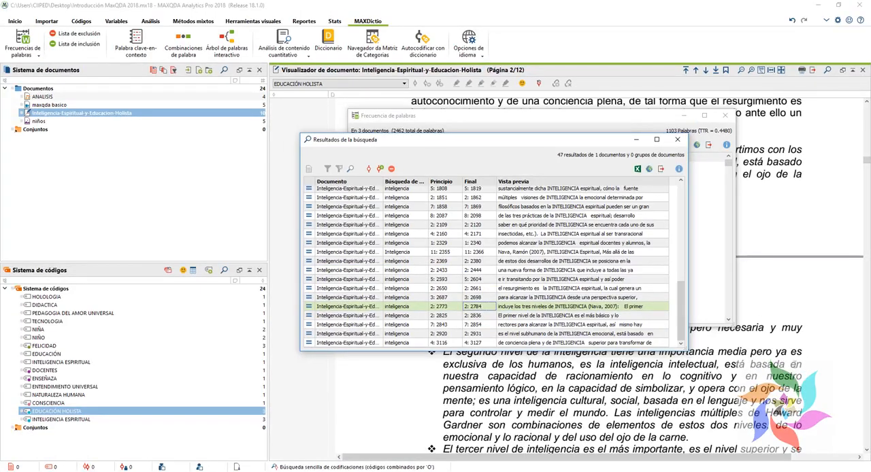
{"action": "left_click", "coordinate": [584, 218]}
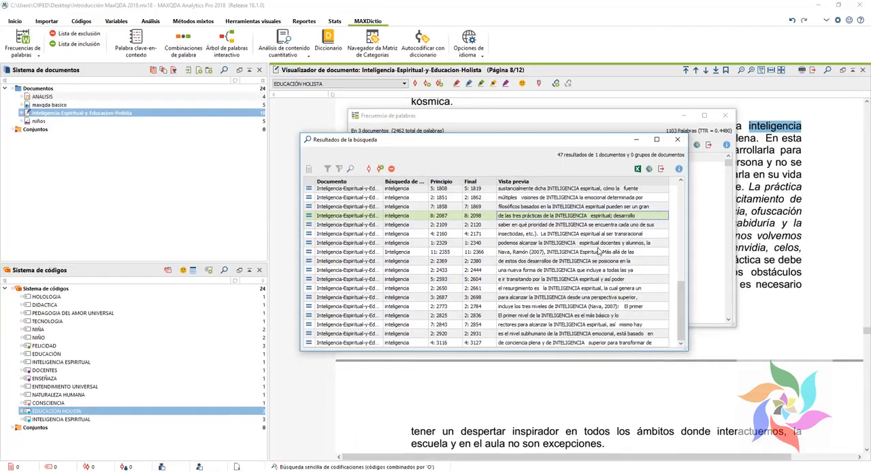
{"action": "left_click", "coordinate": [598, 252]}
{"action": "left_click", "coordinate": [556, 209]}
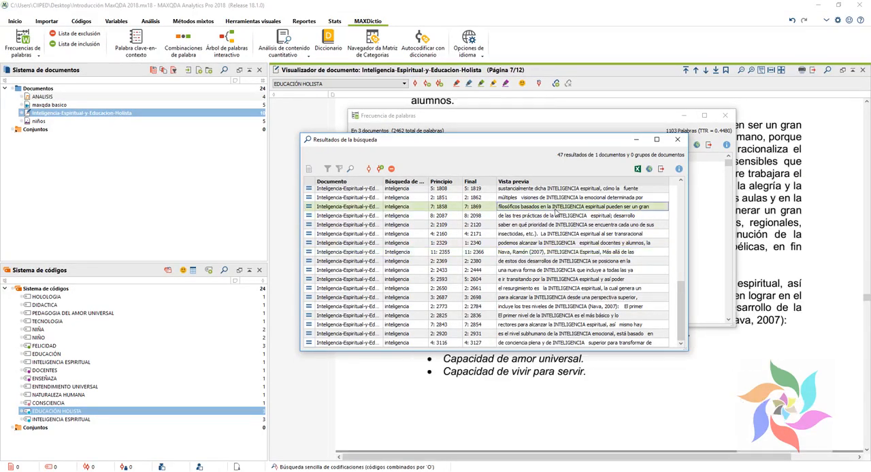
Step: Move the word frequency and search results windows aside to uncover the document, and view two more "inteligencia" passages
{"action": "left_click_drag", "start_coordinate": [534, 145], "coordinate": [452, 257]}
{"action": "left_click_drag", "start_coordinate": [606, 117], "coordinate": [251, 92]}
{"action": "left_click", "coordinate": [481, 361]}
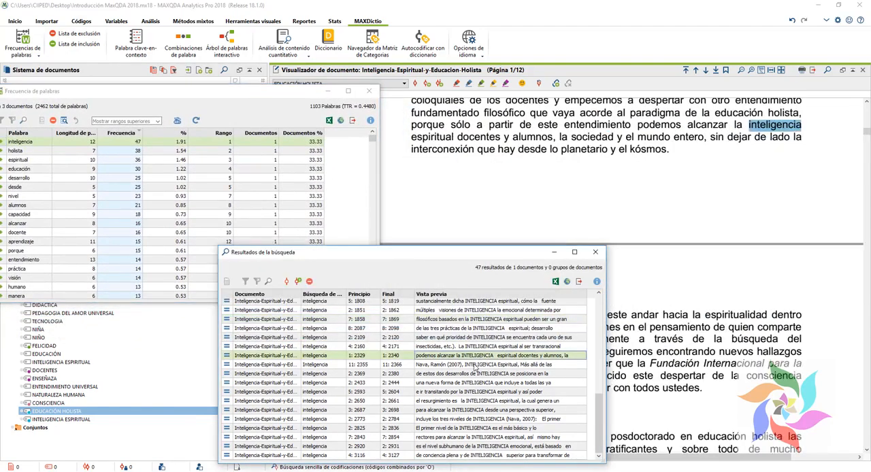
{"action": "left_click", "coordinate": [467, 375]}
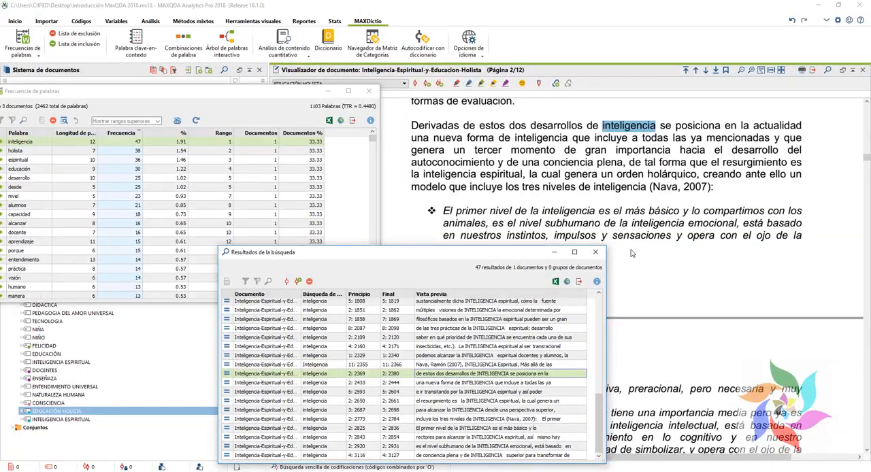
{"action": "left_click_drag", "start_coordinate": [469, 255], "coordinate": [495, 185]}
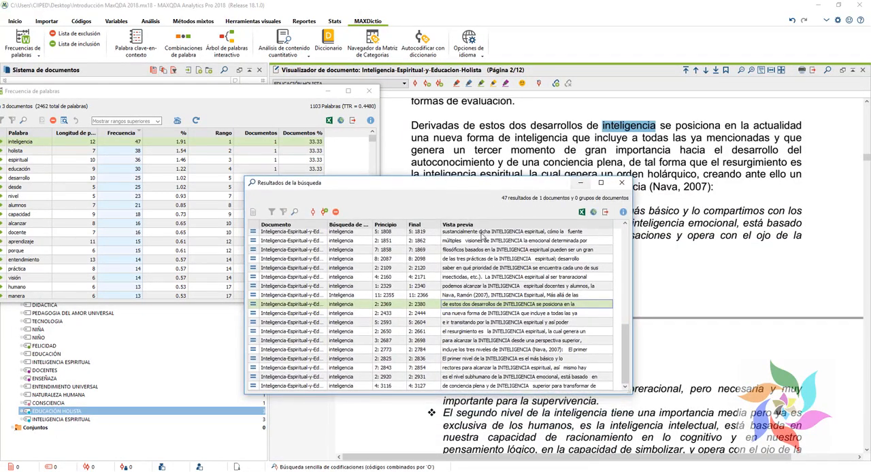
Step: Exclude the individual hits starting at 3: 14, 11: 949 and 3: 1629 from the search results
{"action": "scroll", "coordinate": [479, 265], "scroll_direction": "up", "scroll_amount": 10}
{"action": "left_click", "coordinate": [479, 253]}
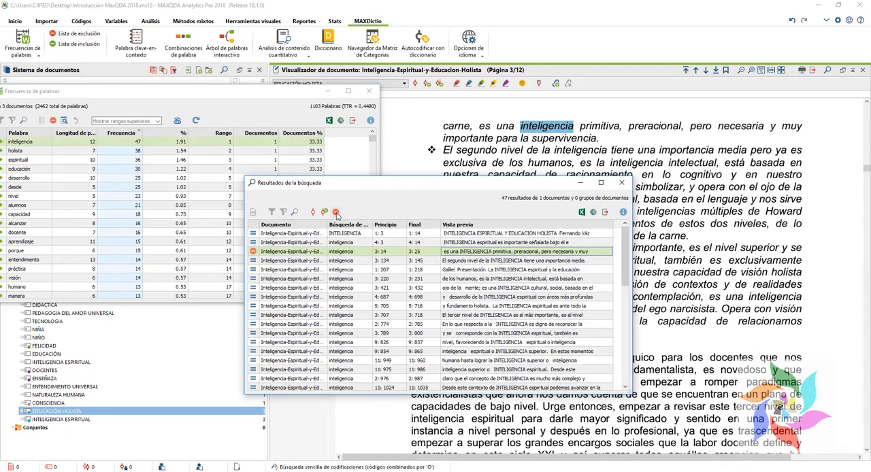
{"action": "scroll", "coordinate": [487, 318], "scroll_direction": "down", "scroll_amount": 2}
{"action": "left_click", "coordinate": [488, 310]}
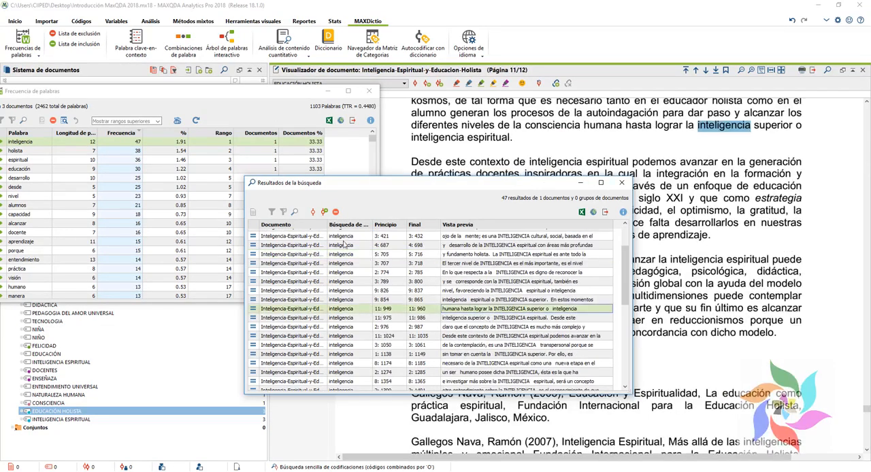
{"action": "scroll", "coordinate": [452, 352], "scroll_direction": "down", "scroll_amount": 1}
{"action": "scroll", "coordinate": [452, 352], "scroll_direction": "down", "scroll_amount": 2}
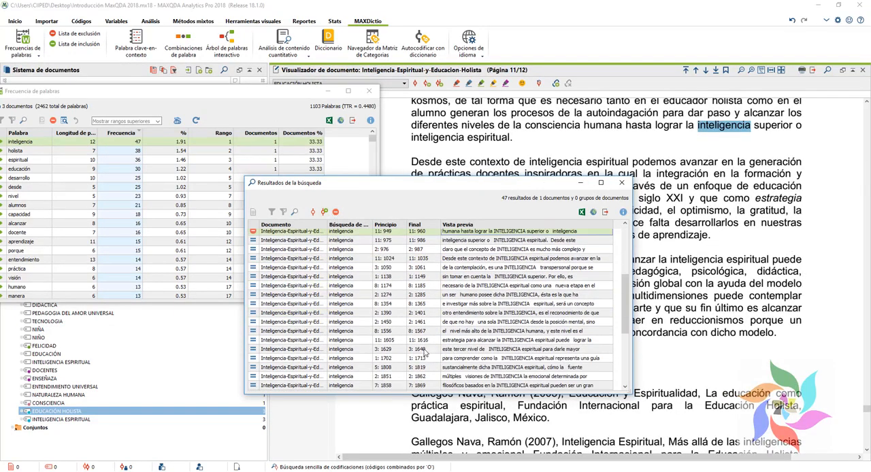
{"action": "left_click", "coordinate": [419, 349]}
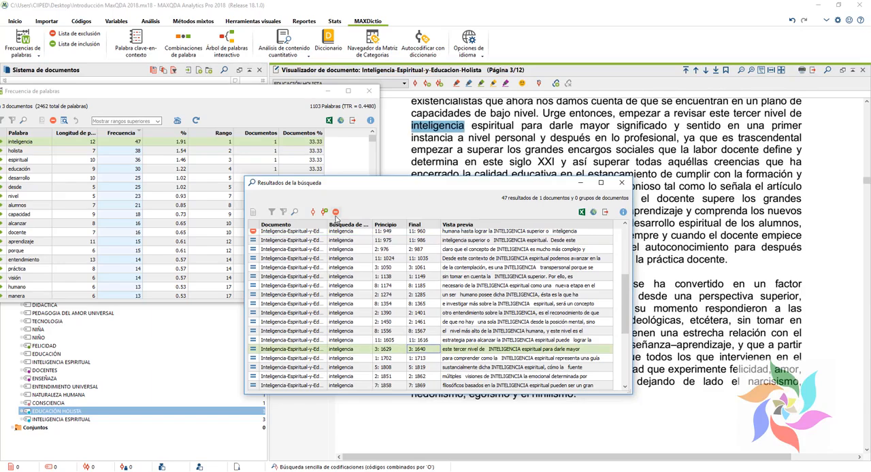
Step: Create a new code named INTELIGENCIA for automatically coding the search results
{"action": "left_click_drag", "start_coordinate": [626, 307], "coordinate": [611, 248]}
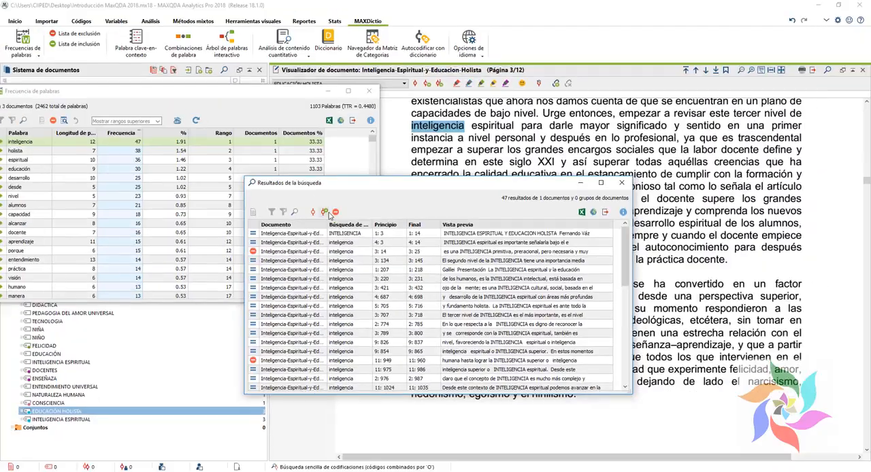
{"action": "left_click", "coordinate": [352, 219]}
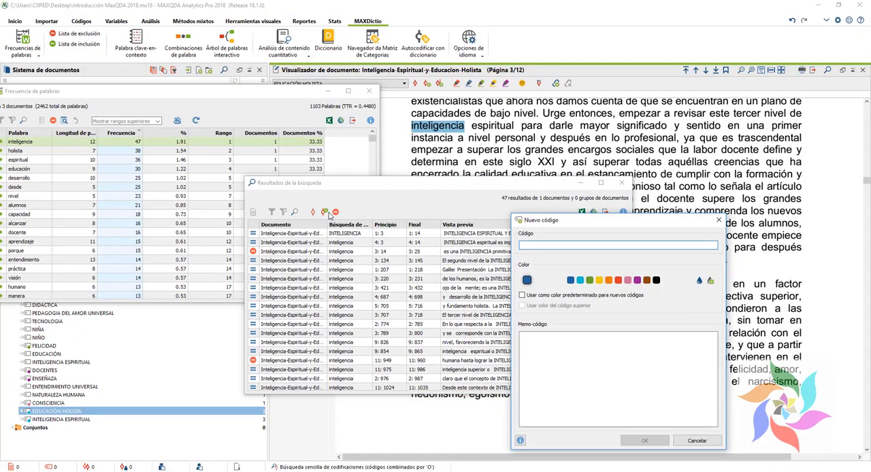
{"action": "left_click_drag", "start_coordinate": [549, 223], "coordinate": [497, 212]}
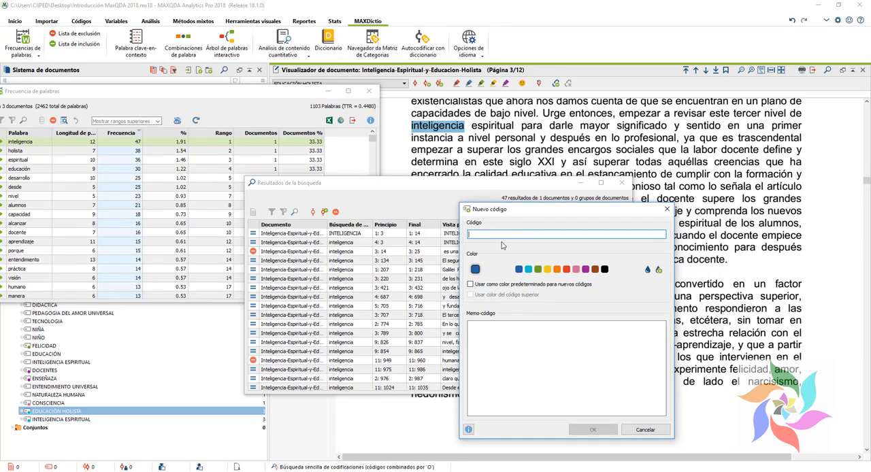
{"action": "type", "text": "INTELIGENCIA"}
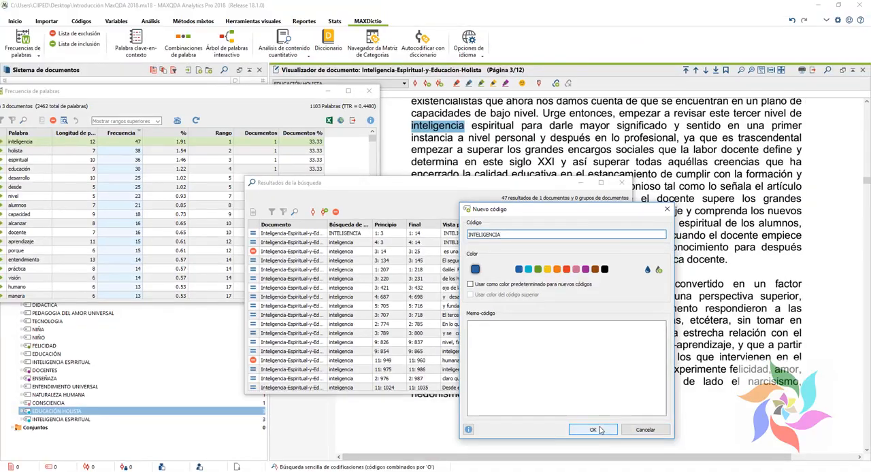
{"action": "left_click", "coordinate": [565, 430]}
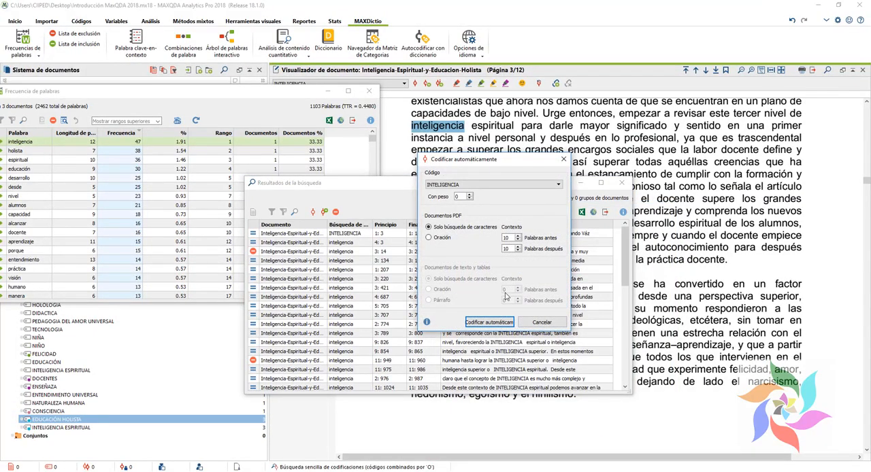
Step: Choose INTELIGENCIA as the autocoding code, with a PDF context of 10 words before and 10 words after each hit
{"action": "left_click", "coordinate": [476, 185]}
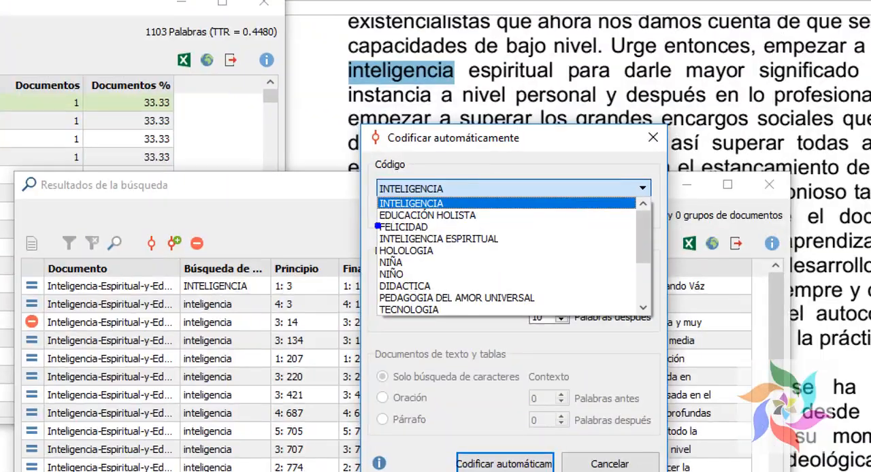
{"action": "left_click", "coordinate": [507, 203]}
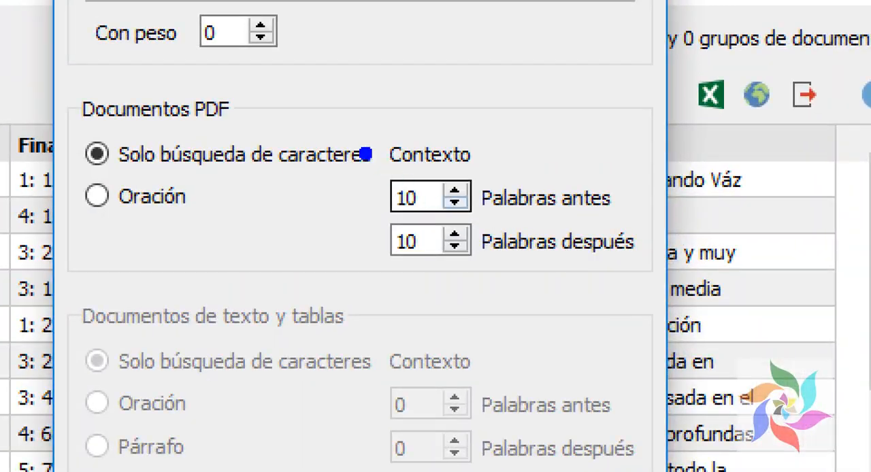
{"action": "left_click_drag", "start_coordinate": [365, 154], "coordinate": [547, 332]}
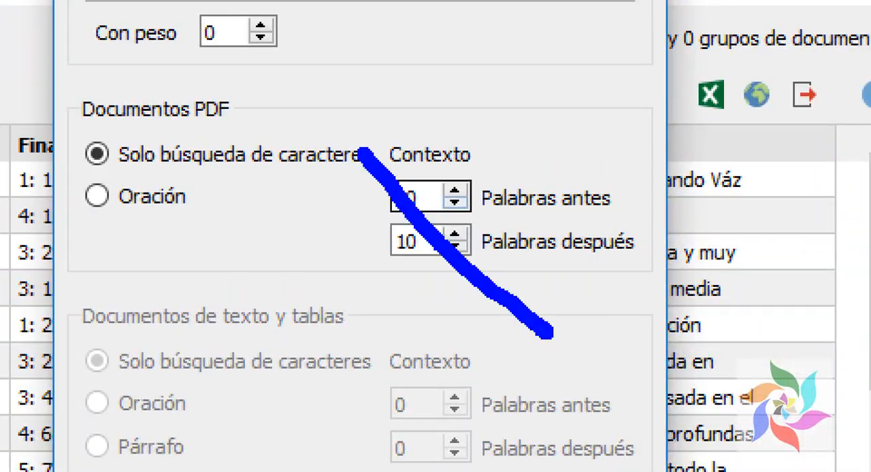
{"action": "key", "text": "Escape"}
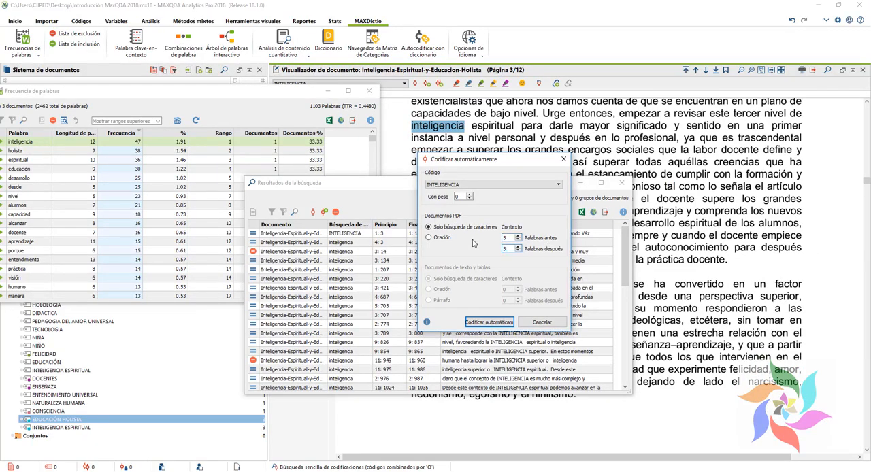
{"action": "key", "text": "shift+Tab"}
{"action": "key", "text": "ctrl+1"}
{"action": "left_click", "coordinate": [588, 300]}
{"action": "left_click_drag", "start_coordinate": [315, 316], "coordinate": [515, 416]}
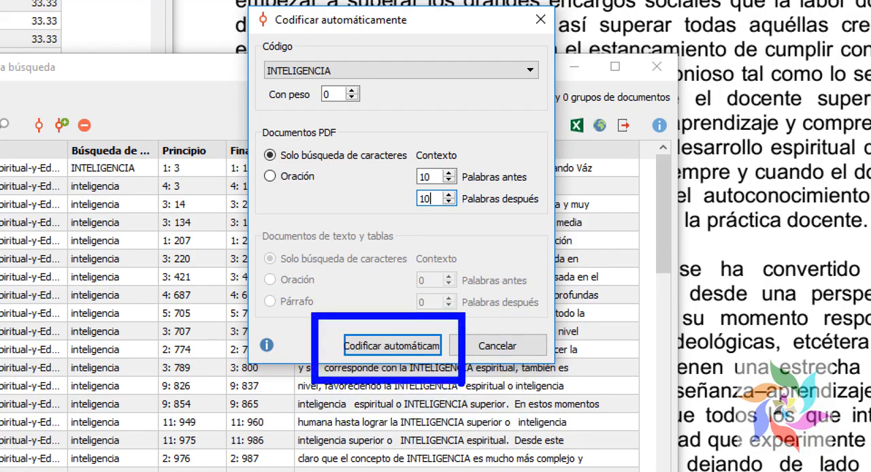
{"action": "key", "text": "Escape"}
Step: Run the automatic coding of the search results and dismiss the resulting message
{"action": "left_click", "coordinate": [493, 322]}
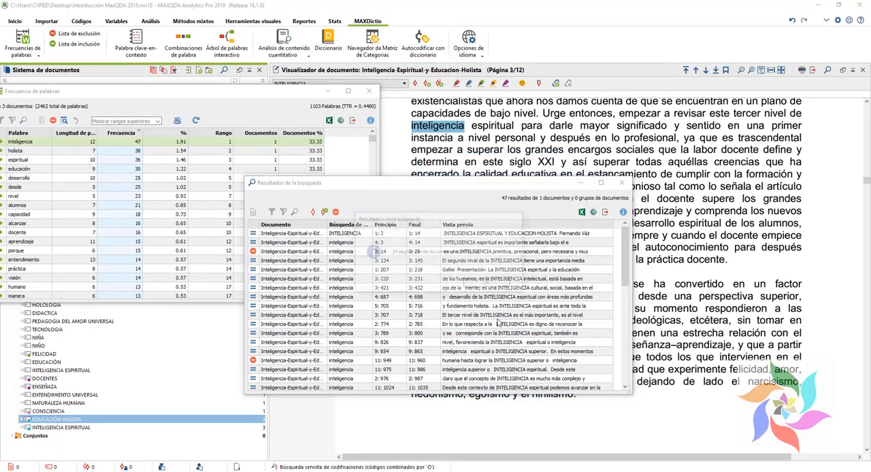
{"action": "key", "text": "ctrl+1"}
{"action": "left_click", "coordinate": [381, 245]}
{"action": "left_click_drag", "start_coordinate": [369, 253], "coordinate": [372, 253]}
{"action": "key", "text": "Escape"}
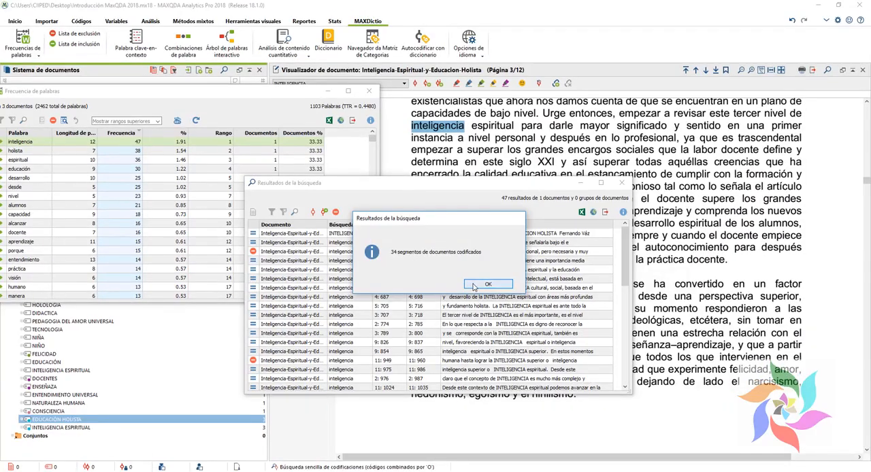
{"action": "left_click", "coordinate": [488, 287]}
Step: Close the word frequency and search results windows and look through the INTELIGENCIA codings in the document
{"action": "left_click_drag", "start_coordinate": [263, 92], "coordinate": [676, 334]}
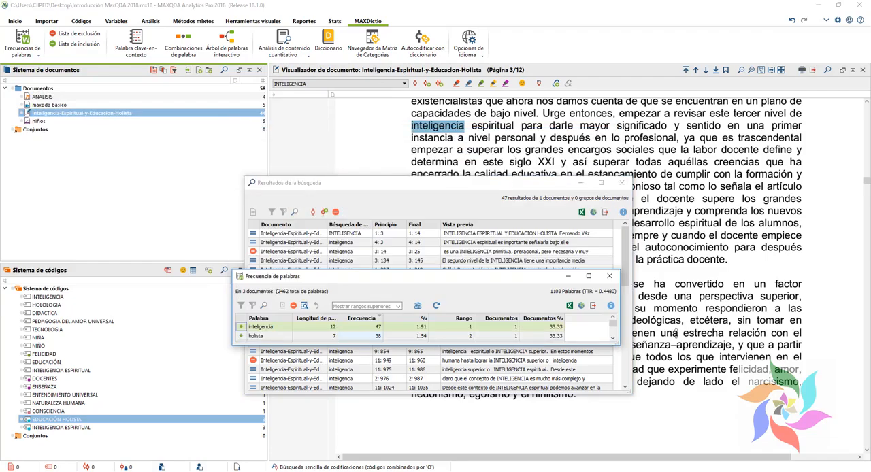
{"action": "left_click", "coordinate": [609, 277]}
{"action": "left_click", "coordinate": [621, 183]}
{"action": "scroll", "coordinate": [447, 261], "scroll_direction": "up", "scroll_amount": 3}
{"action": "scroll", "coordinate": [447, 261], "scroll_direction": "down", "scroll_amount": 3}
{"action": "scroll", "coordinate": [447, 261], "scroll_direction": "up", "scroll_amount": 15}
{"action": "scroll", "coordinate": [439, 268], "scroll_direction": "down", "scroll_amount": 2}
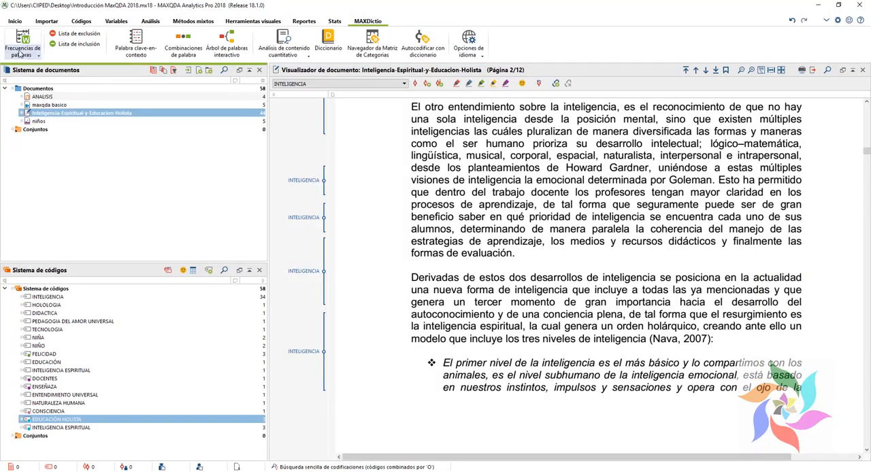
Step: Run the word frequency analysis with the standard exclusion list and a minimum of 5 letters, and browse the resulting words
{"action": "left_click", "coordinate": [20, 53]}
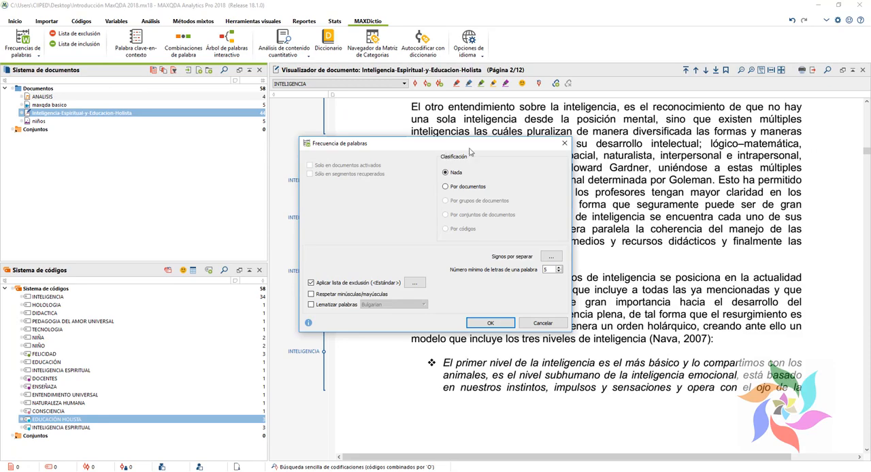
{"action": "left_click", "coordinate": [490, 322]}
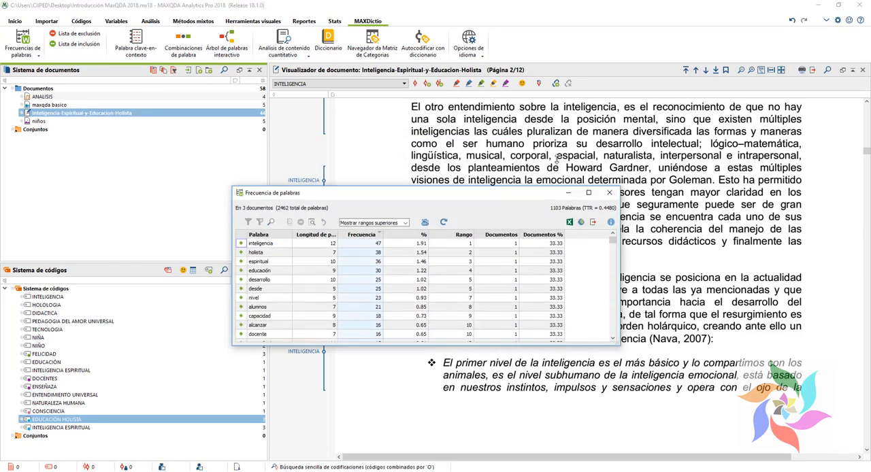
{"action": "scroll", "coordinate": [332, 239], "scroll_direction": "down", "scroll_amount": 1}
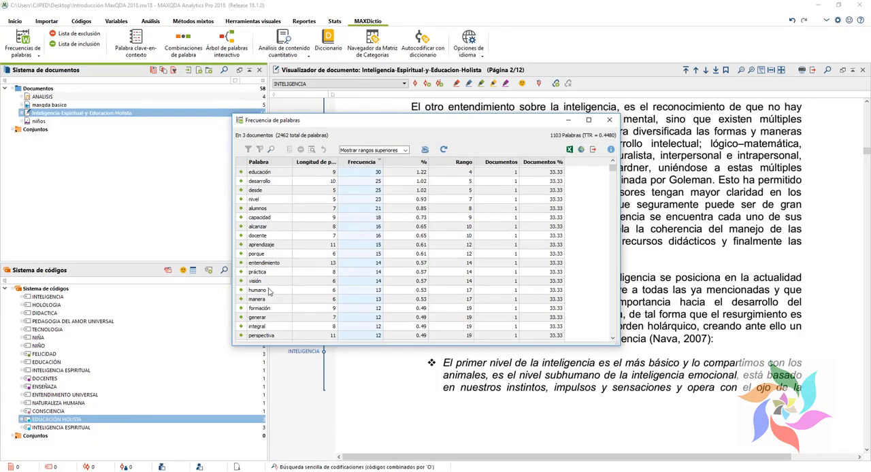
Step: List the occurrences of "humano" from the word frequency table and display the hit on page 4 in the document
{"action": "left_click", "coordinate": [268, 291]}
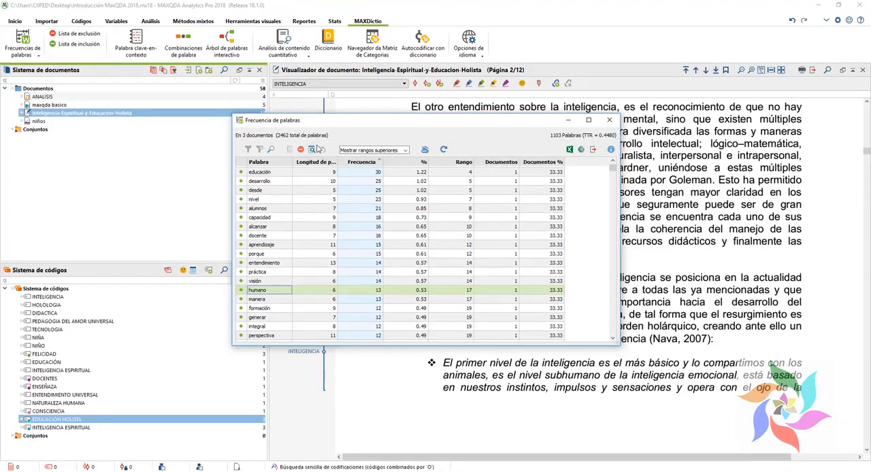
{"action": "left_click", "coordinate": [312, 149]}
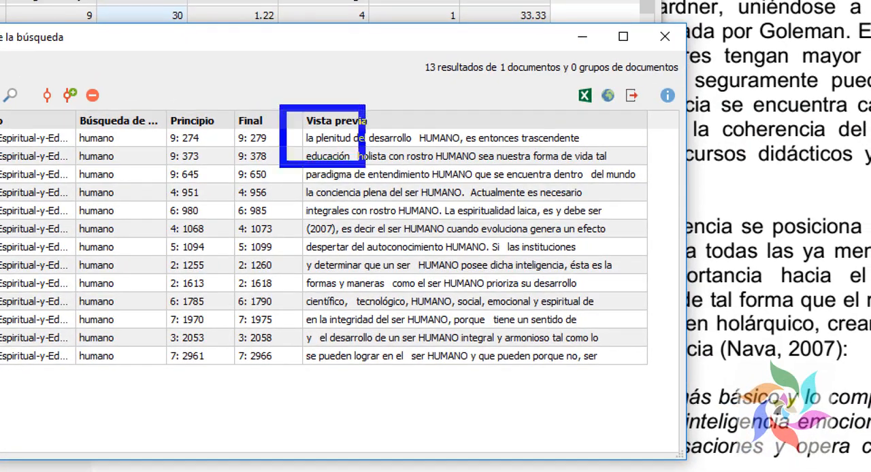
{"action": "left_click_drag", "start_coordinate": [361, 164], "coordinate": [665, 391]}
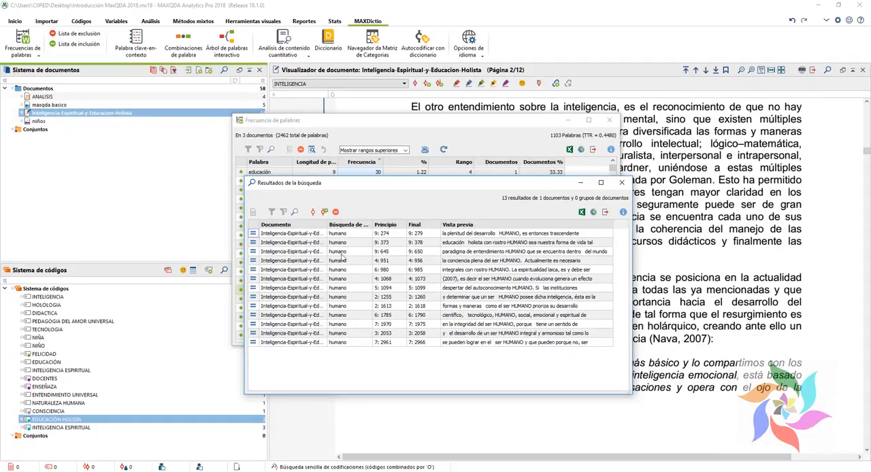
{"action": "left_click", "coordinate": [327, 263]}
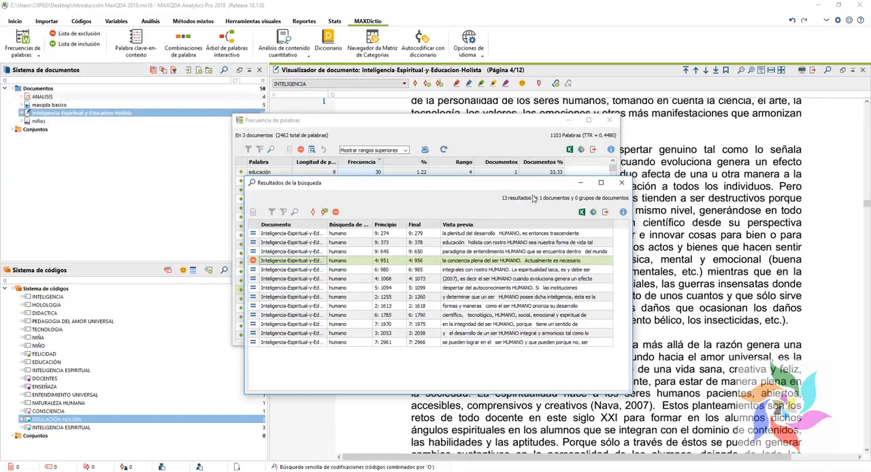
Step: Autocode the search results with a new code named HUMANO, using a PDF context of 10 words before and 10 after each hit
{"action": "left_click", "coordinate": [325, 213]}
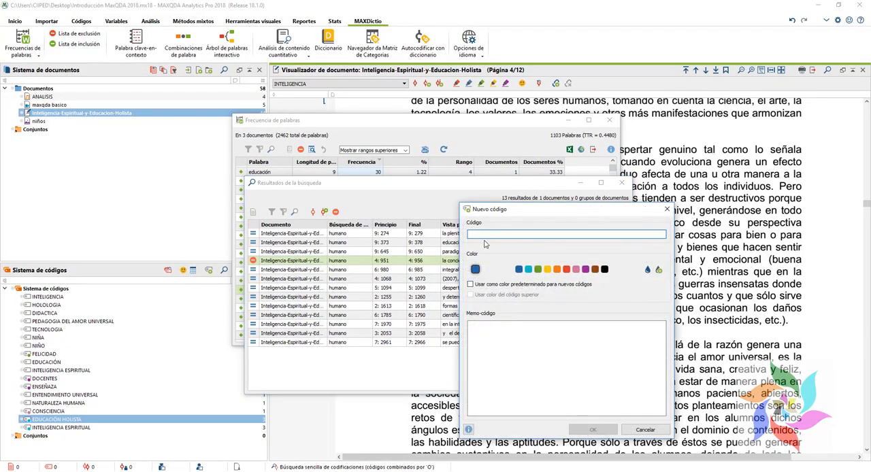
{"action": "type", "text": "HUMANO"}
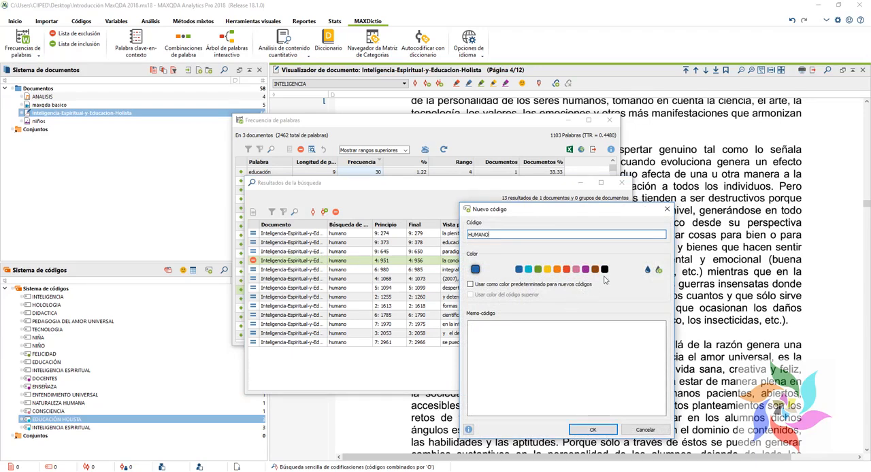
{"action": "left_click", "coordinate": [593, 431]}
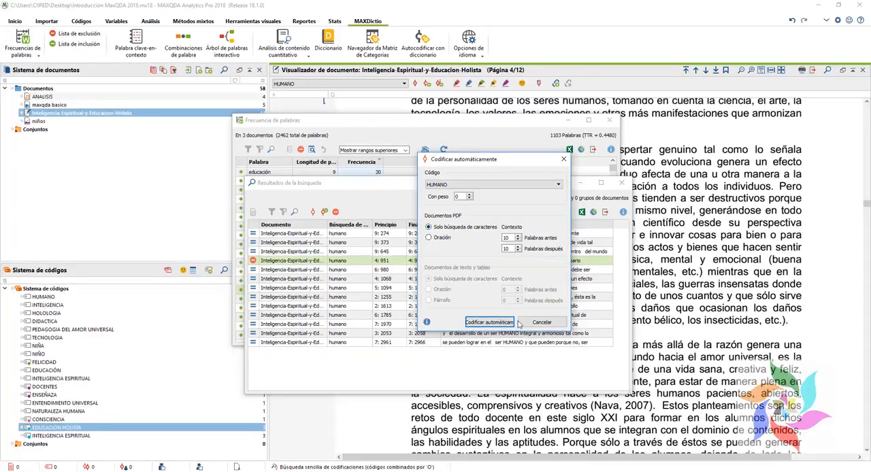
{"action": "left_click", "coordinate": [507, 323]}
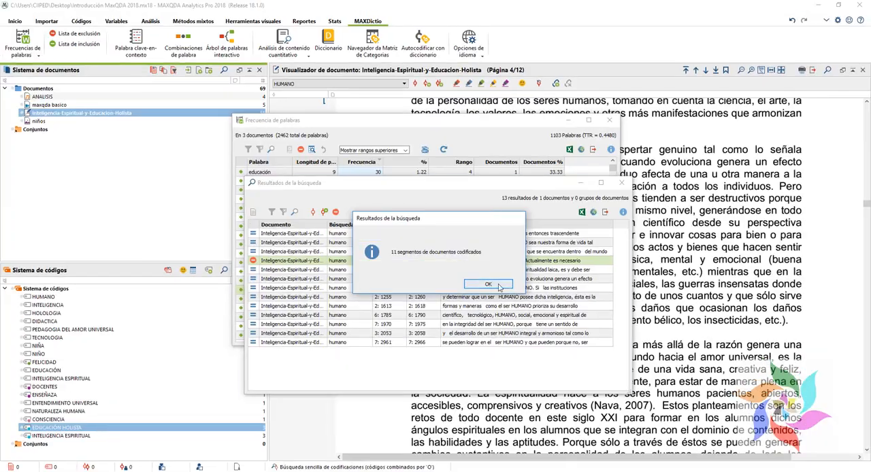
{"action": "left_click", "coordinate": [532, 310]}
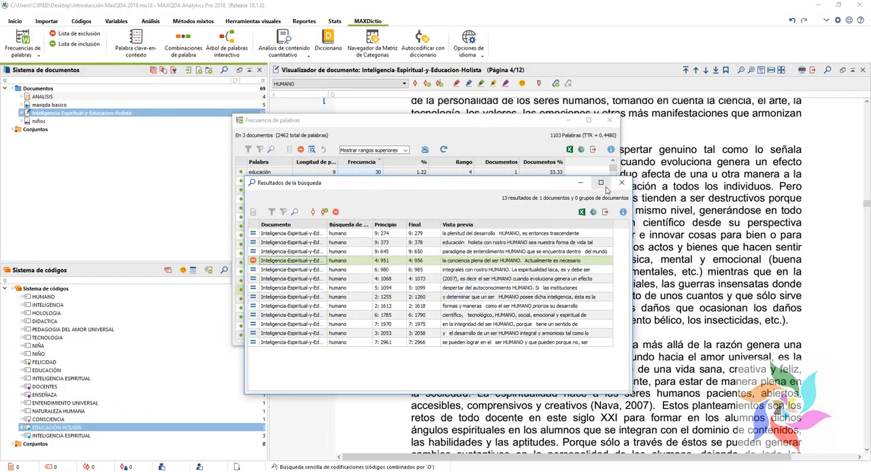
Step: Close the search results and word frequency windows, and examine the passage coded HUMANO on page 6 of the document
{"action": "left_click", "coordinate": [615, 181]}
{"action": "left_click", "coordinate": [608, 120]}
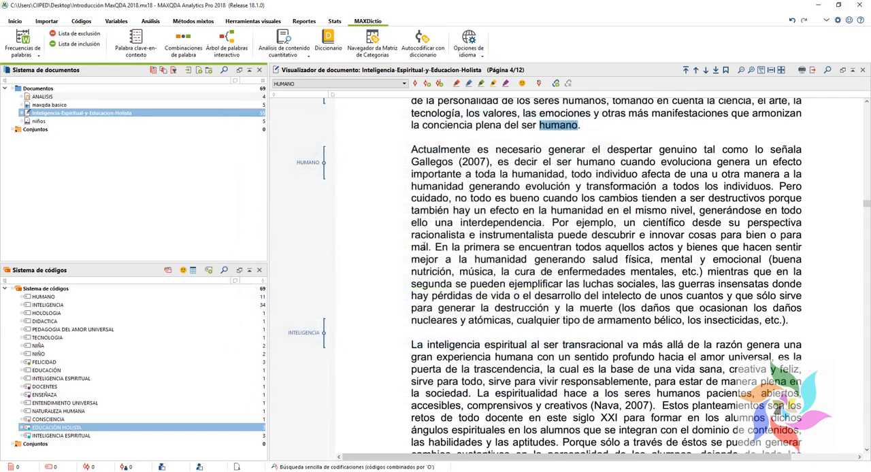
{"action": "scroll", "coordinate": [415, 261], "scroll_direction": "down", "scroll_amount": 5}
{"action": "scroll", "coordinate": [415, 261], "scroll_direction": "down", "scroll_amount": 15}
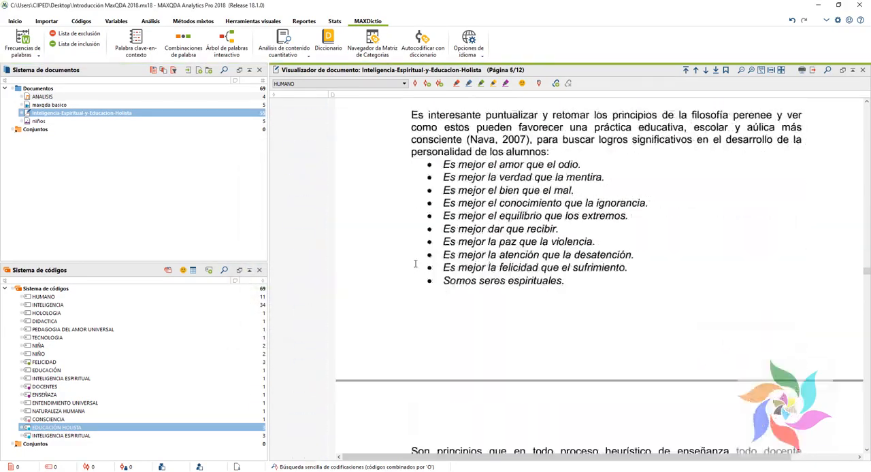
{"action": "key", "text": "ctrl+1"}
{"action": "left_click", "coordinate": [339, 248]}
{"action": "mouse_move", "coordinate": [235, 140]}
{"action": "left_mouse_down"}
{"action": "mouse_move", "coordinate": [338, 207]}
{"action": "mouse_move", "coordinate": [352, 238]}
{"action": "left_mouse_up"}
{"action": "key", "text": "Escape"}
{"action": "left_click", "coordinate": [324, 212]}
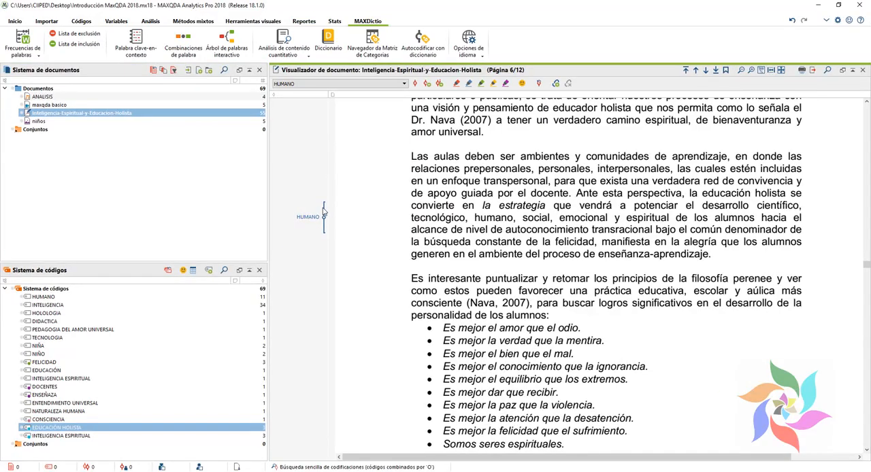
{"action": "left_click", "coordinate": [324, 213]}
{"action": "key", "text": "ctrl+1"}
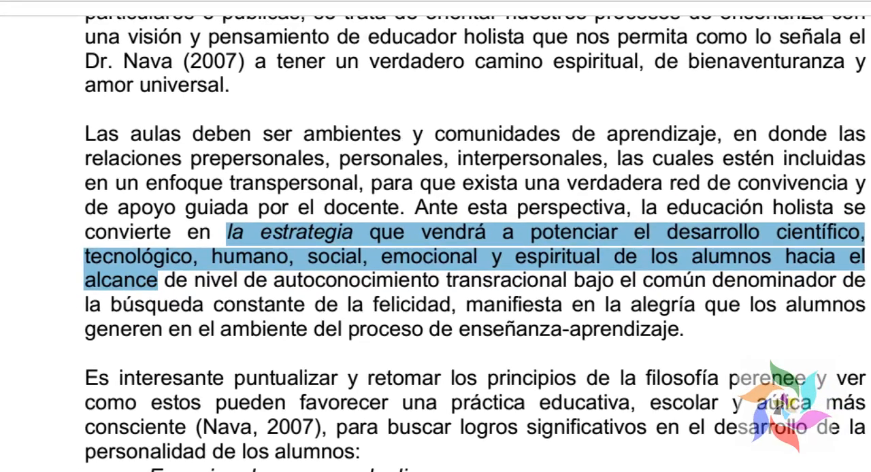
{"action": "key", "text": "Escape"}
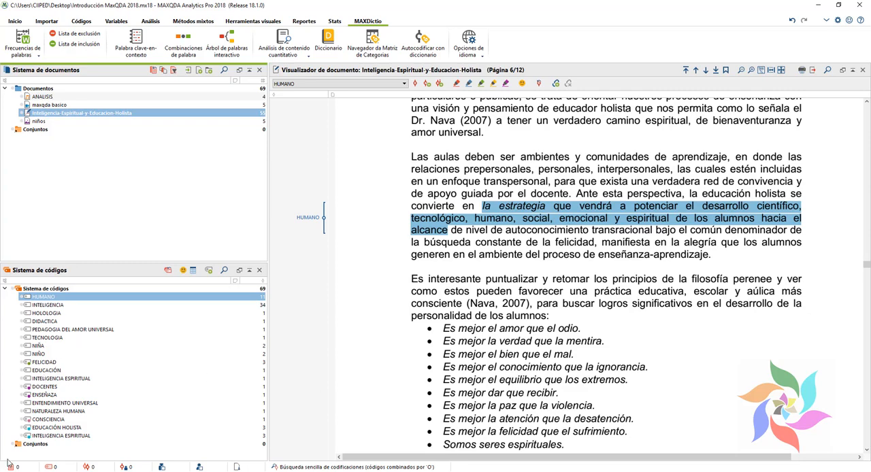
Step: Switch to the PowerPoint presentation and examine the research cycle on slide 9, dismissing the meeting reminder
{"action": "key", "text": "alt+Tab"}
{"action": "left_click", "coordinate": [73, 351]}
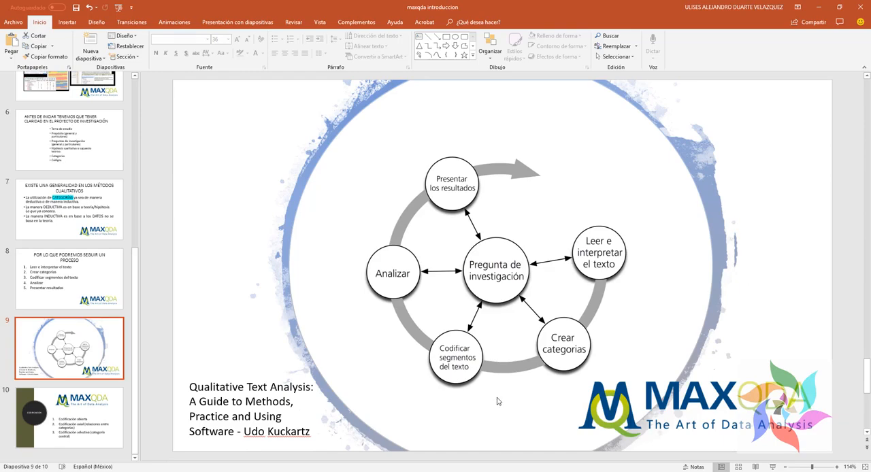
{"action": "key", "text": "ctrl+1"}
{"action": "left_click", "coordinate": [491, 395]}
{"action": "mouse_move", "coordinate": [321, 239]}
{"action": "left_mouse_down"}
{"action": "mouse_move", "coordinate": [412, 278]}
{"action": "mouse_move", "coordinate": [506, 383]}
{"action": "left_mouse_up"}
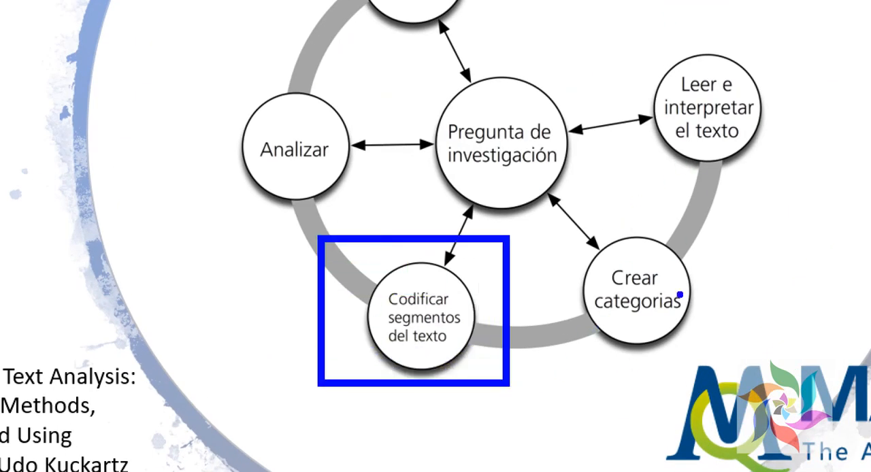
{"action": "mouse_move", "coordinate": [400, 395]}
{"action": "left_mouse_down"}
{"action": "mouse_move", "coordinate": [519, 455]}
{"action": "mouse_move", "coordinate": [572, 427]}
{"action": "mouse_move", "coordinate": [538, 402]}
{"action": "left_mouse_up"}
{"action": "key", "text": "Escape"}
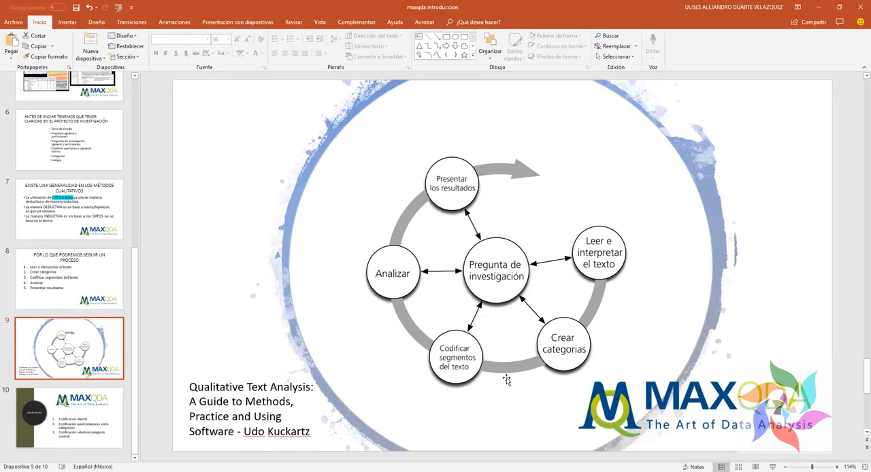
{"action": "key", "text": "ctrl+1"}
{"action": "mouse_move", "coordinate": [507, 293]}
{"action": "left_mouse_down"}
{"action": "mouse_move", "coordinate": [603, 350]}
{"action": "mouse_move", "coordinate": [607, 384]}
{"action": "left_mouse_up"}
{"action": "key", "text": "Escape"}
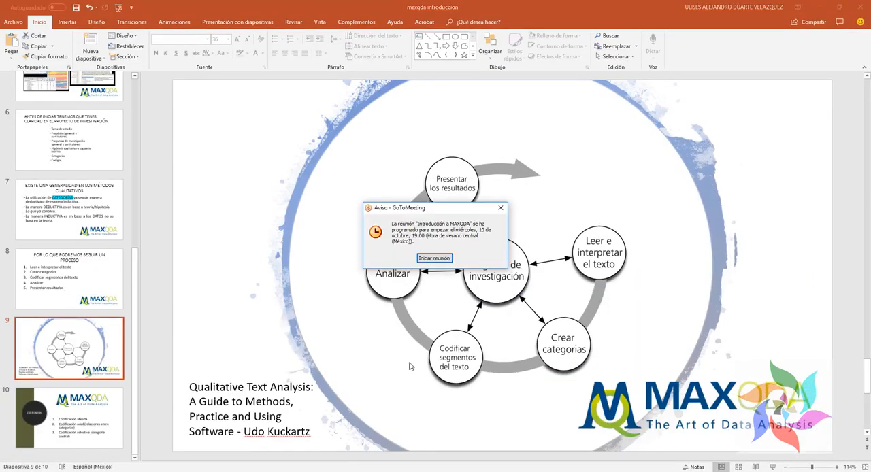
{"action": "left_click", "coordinate": [501, 208]}
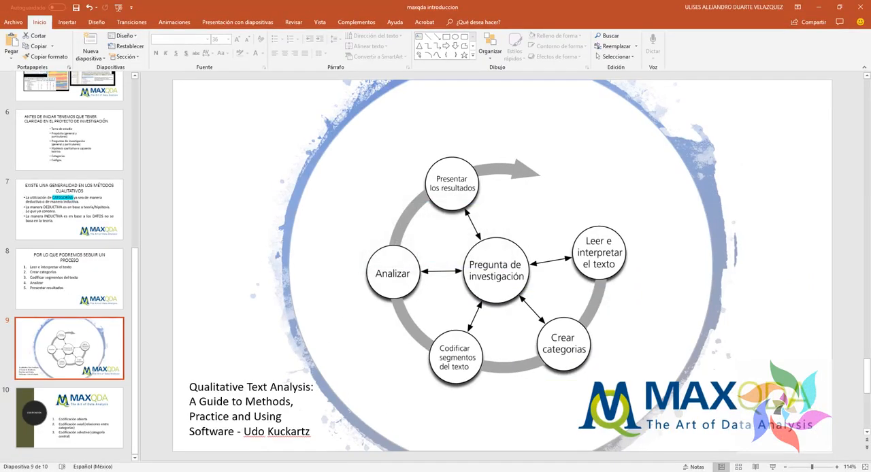
Step: Switch to the Excel sheet and review the category ESCUELA with its codes from educación to didáctica
{"action": "key", "text": "alt+Tab"}
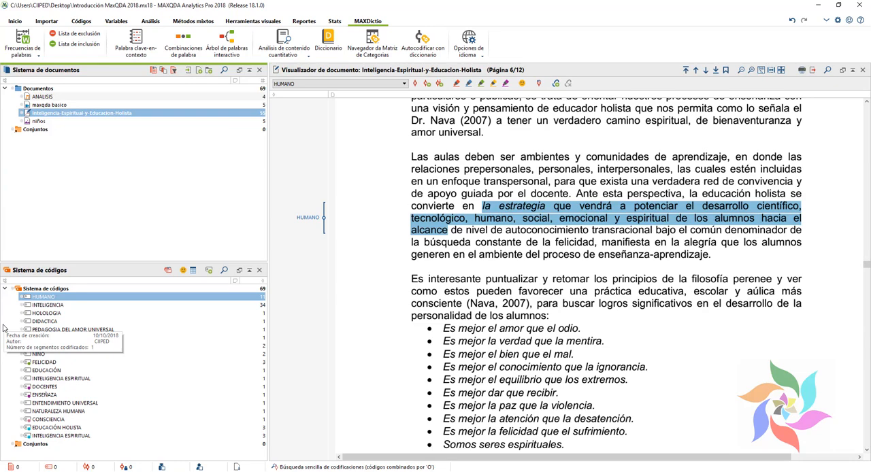
{"action": "key", "text": "alt+Tab"}
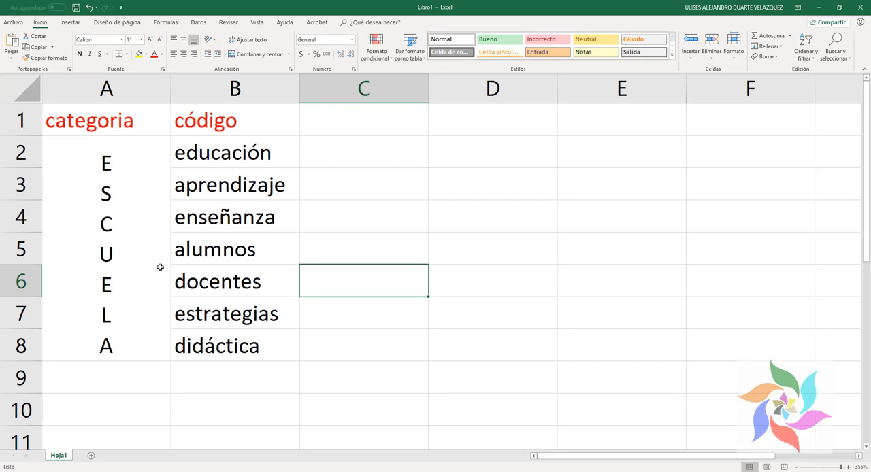
{"action": "left_click", "coordinate": [148, 217]}
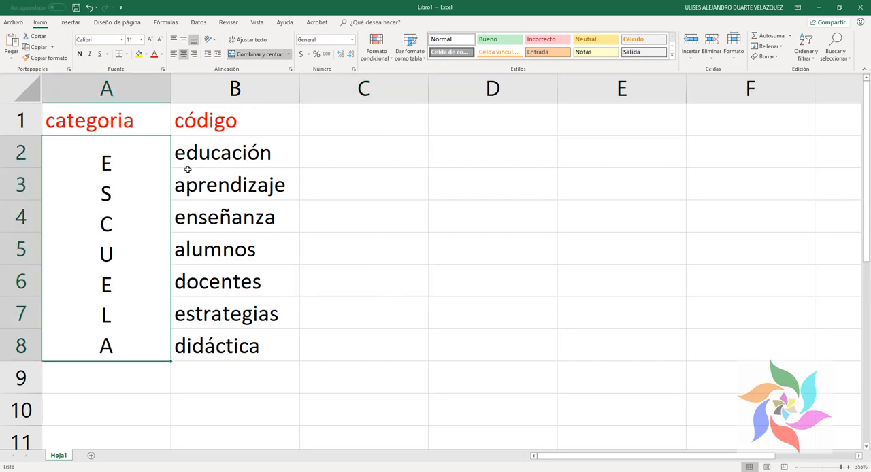
{"action": "left_click_drag", "start_coordinate": [185, 153], "coordinate": [258, 354]}
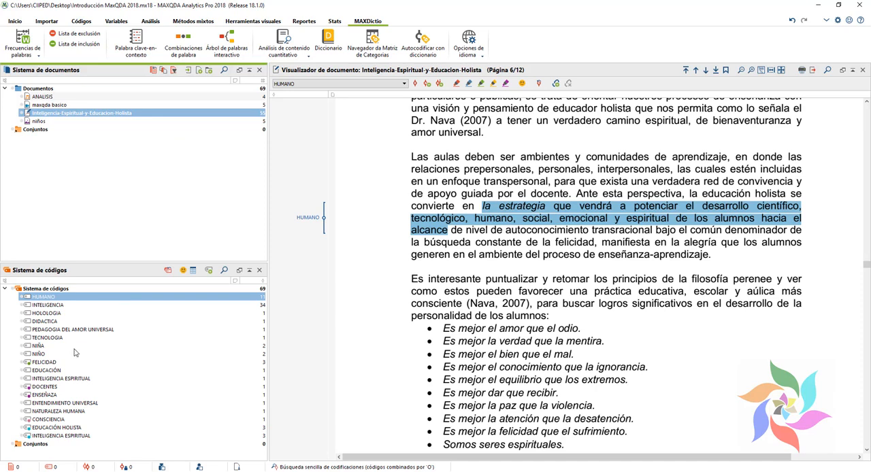
Step: Nest INTELIGENCIA ESPIRITUAL, CONSCIENCIA, HOLOLOGIA and ENTENDIMIENTO UNIVERSAL under the code EDUCACIÓN HOLISTA, and PEDAGOGIA DEL AMOR UNIVERSAL under HOLOLOGIA
{"action": "left_click", "coordinate": [78, 428]}
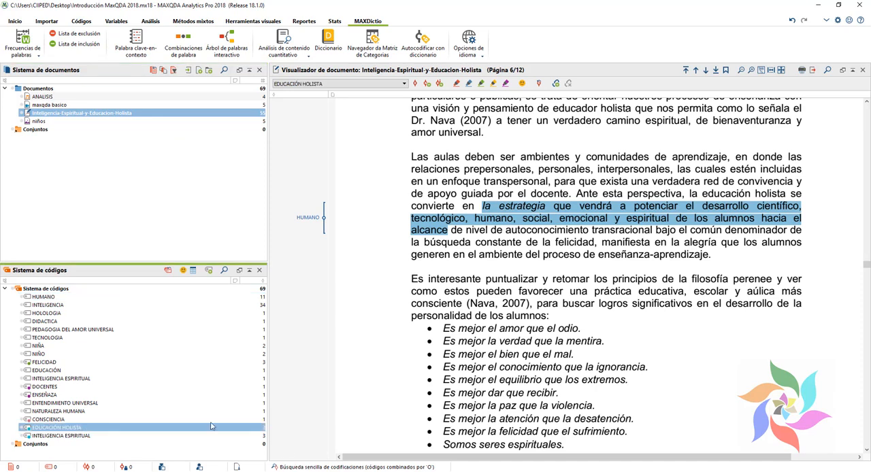
{"action": "left_click_drag", "start_coordinate": [42, 422], "coordinate": [77, 425]}
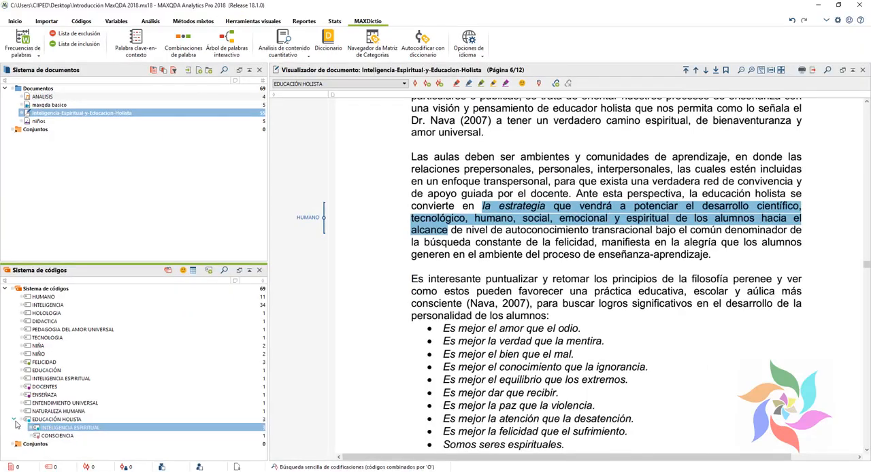
{"action": "left_click", "coordinate": [15, 420]}
{"action": "left_click", "coordinate": [15, 420]}
{"action": "left_click_drag", "start_coordinate": [40, 316], "coordinate": [67, 412]}
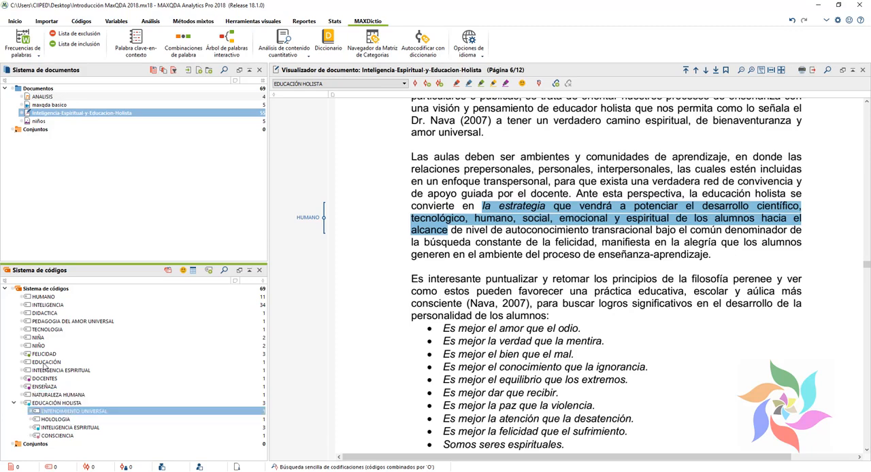
{"action": "left_click_drag", "start_coordinate": [58, 324], "coordinate": [76, 406]}
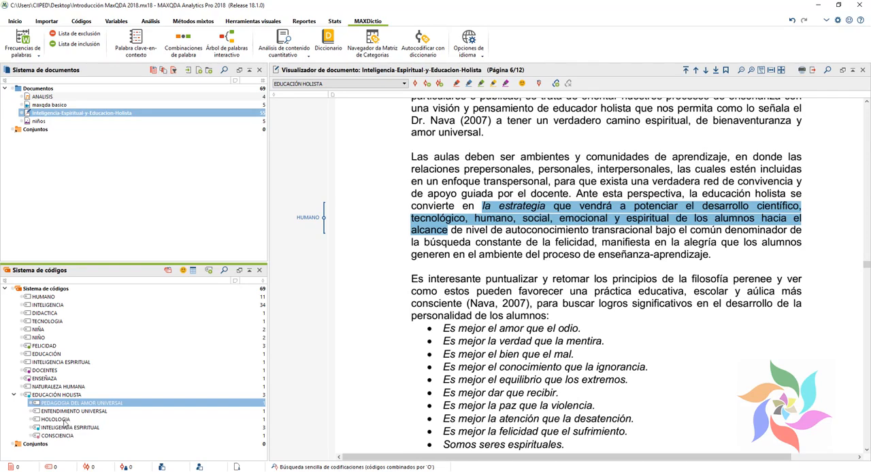
{"action": "left_click_drag", "start_coordinate": [65, 409], "coordinate": [69, 420]}
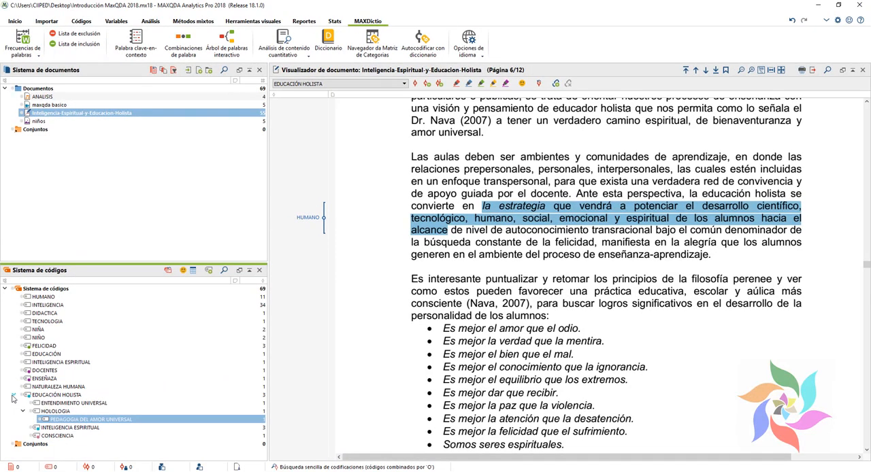
Step: Collapse and re-expand the EDUCACIÓN HOLISTA branch, and move FELICIDAD into it as a subcode
{"action": "left_click", "coordinate": [27, 346]}
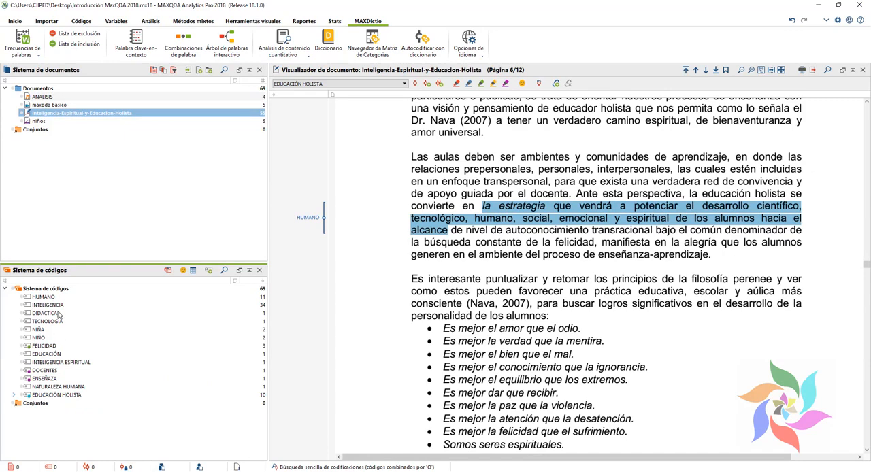
{"action": "left_click", "coordinate": [54, 364]}
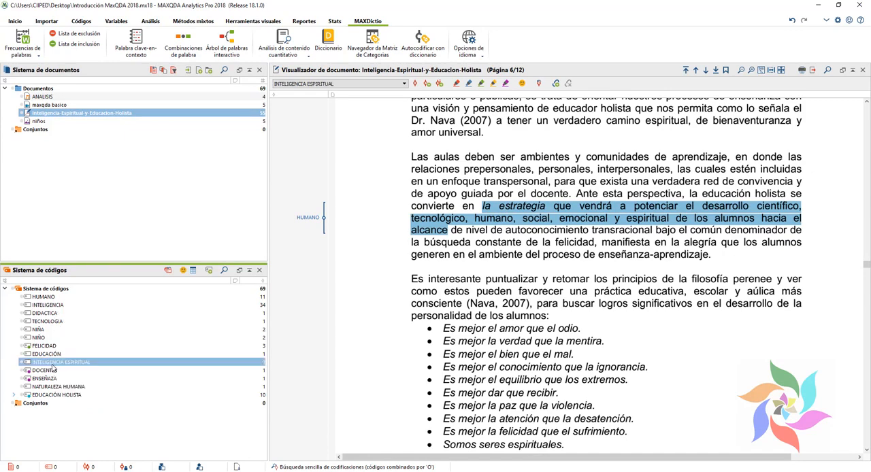
{"action": "left_click", "coordinate": [14, 395]}
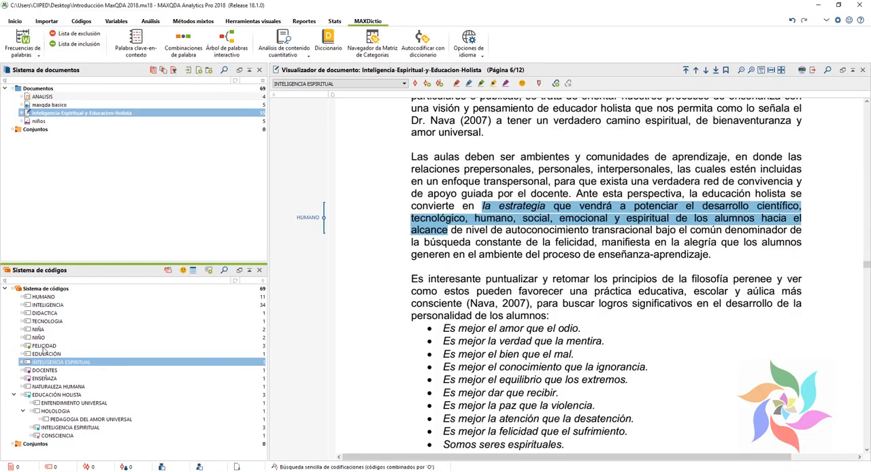
{"action": "left_click_drag", "start_coordinate": [42, 347], "coordinate": [49, 398]}
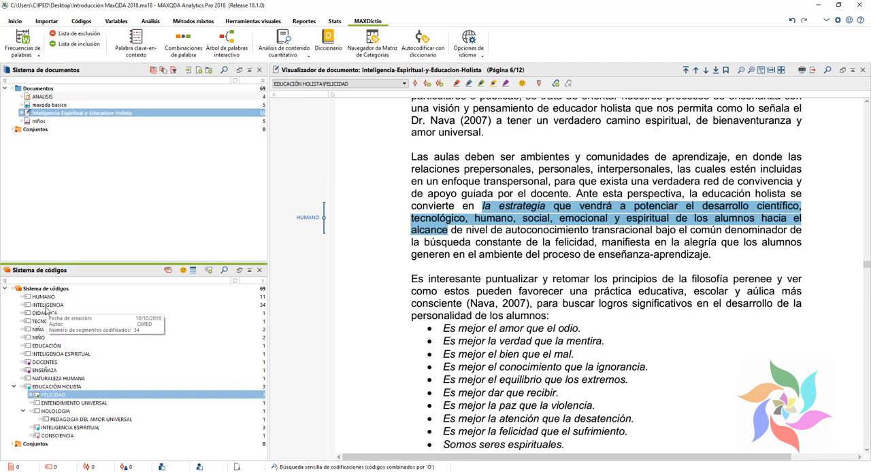
Step: Nest the codes ENSEÑAZA, EDUCACIÓN, NIÑA, NIÑO and TECNOLOGIA under DOCENTES
{"action": "left_click", "coordinate": [46, 363]}
{"action": "left_click_drag", "start_coordinate": [40, 373], "coordinate": [44, 362]}
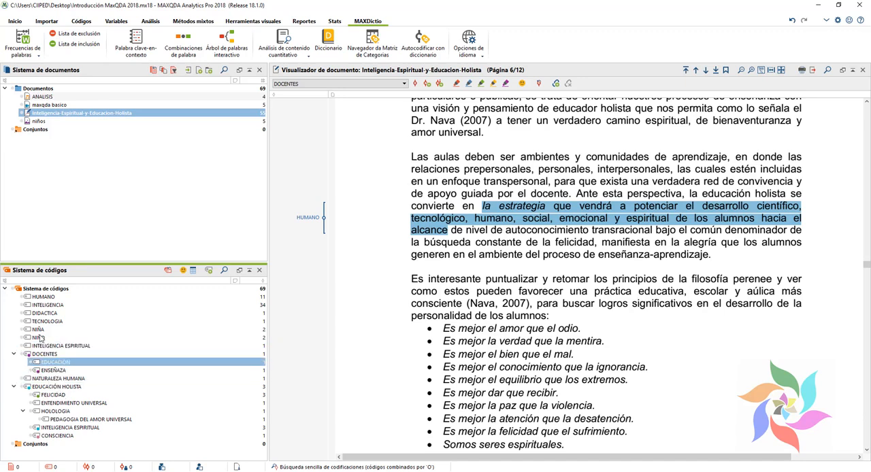
{"action": "left_click_drag", "start_coordinate": [39, 332], "coordinate": [55, 351]}
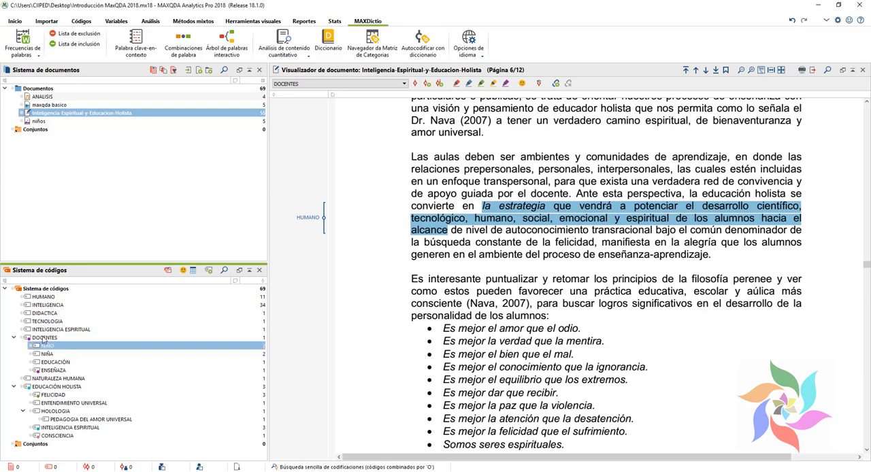
{"action": "left_click_drag", "start_coordinate": [49, 323], "coordinate": [45, 338]}
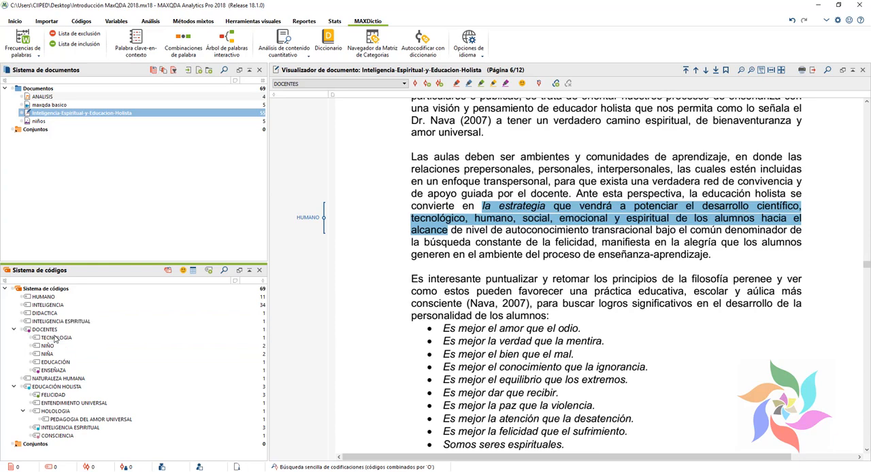
Step: Collapse the EDUCACIÓN HOLISTA and DOCENTES branches to view the main categories, and expand both again
{"action": "left_click", "coordinate": [13, 387]}
{"action": "left_click", "coordinate": [14, 329]}
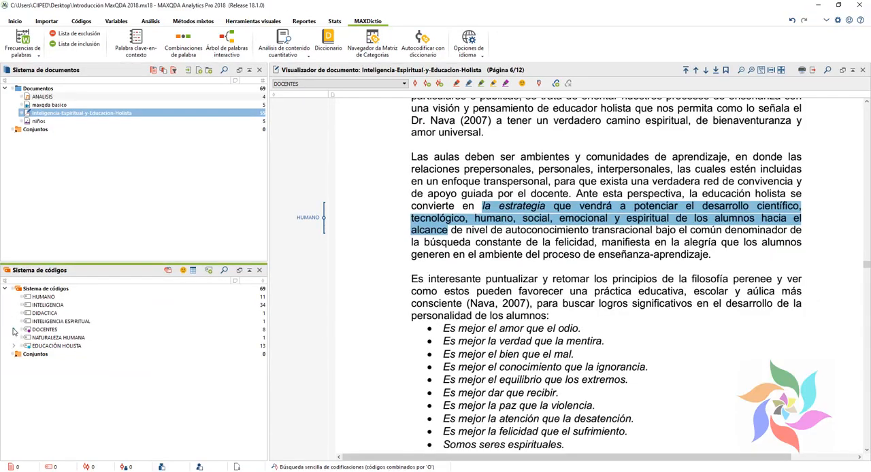
{"action": "left_click", "coordinate": [14, 329]}
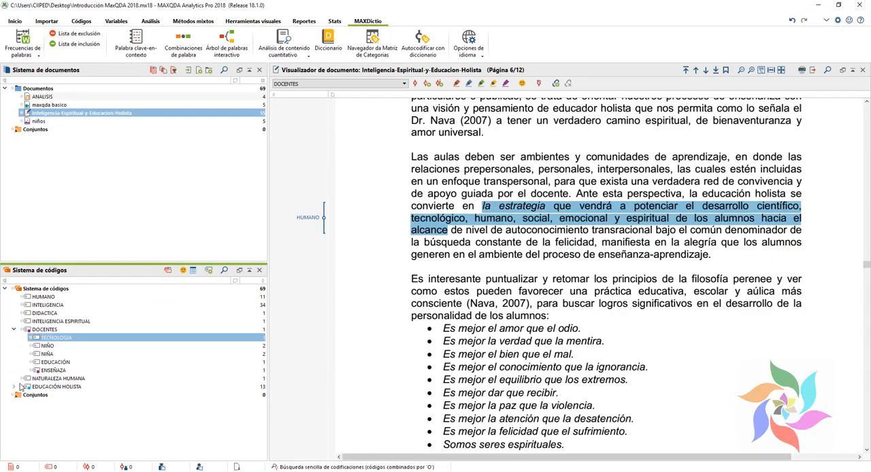
{"action": "left_click", "coordinate": [13, 386]}
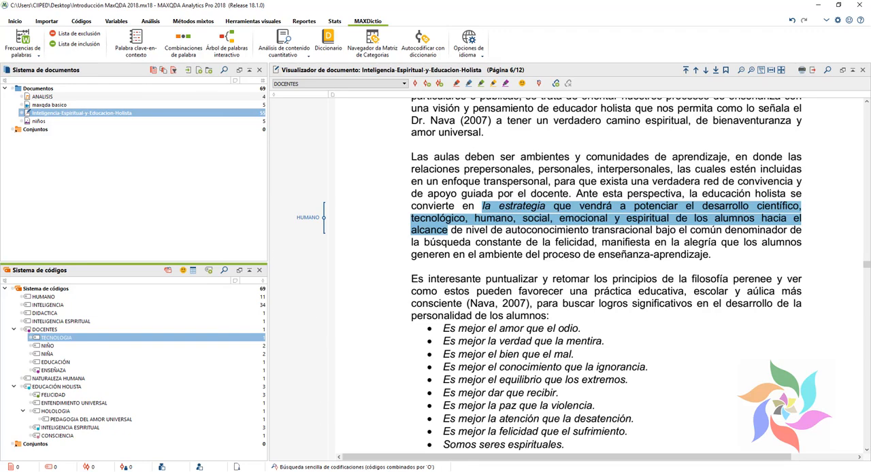
Step: Switch to the PowerPoint presentation and review axial and selective coding on the CODIFICACIÓN slide
{"action": "left_click", "coordinate": [197, 471]}
{"action": "left_click", "coordinate": [113, 434]}
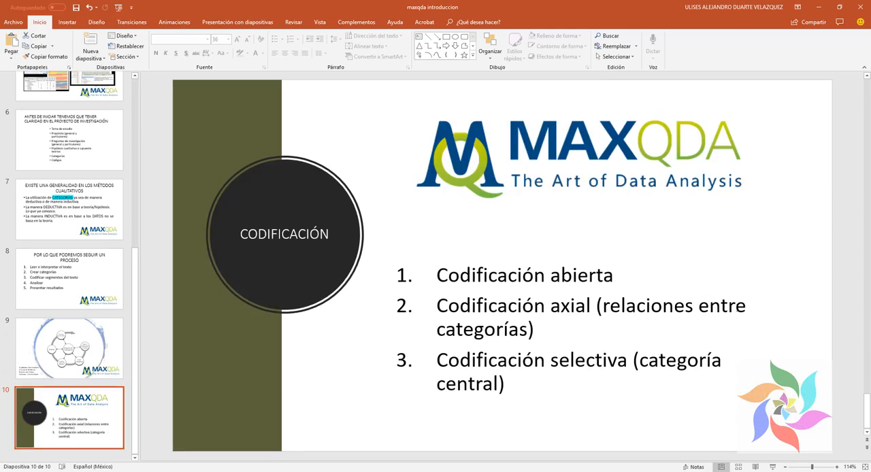
{"action": "key", "text": "ctrl+1"}
{"action": "left_click", "coordinate": [739, 337]}
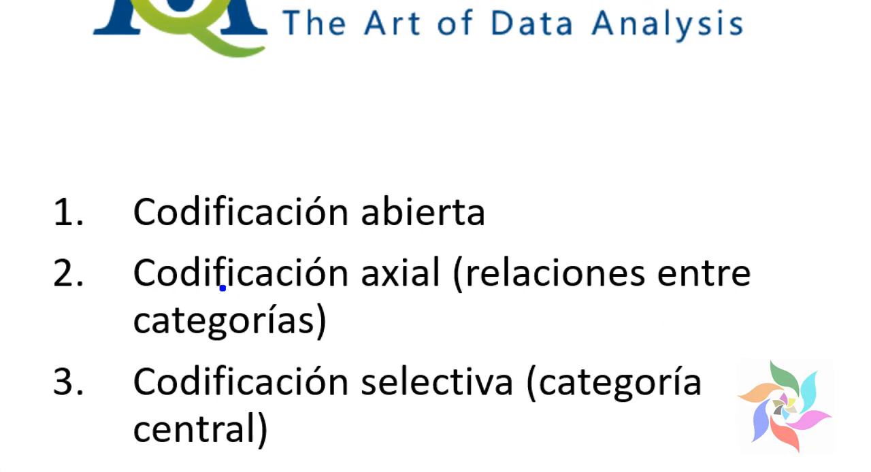
{"action": "left_click_drag", "start_coordinate": [92, 250], "coordinate": [794, 351]}
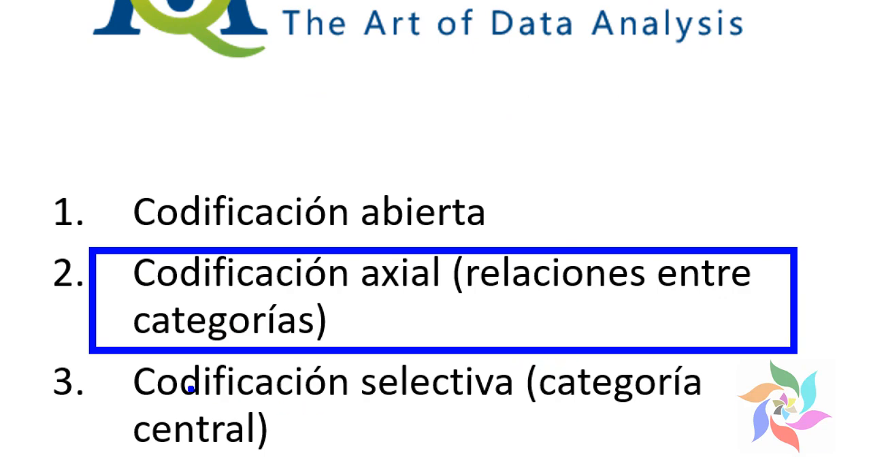
{"action": "left_click_drag", "start_coordinate": [83, 348], "coordinate": [779, 468]}
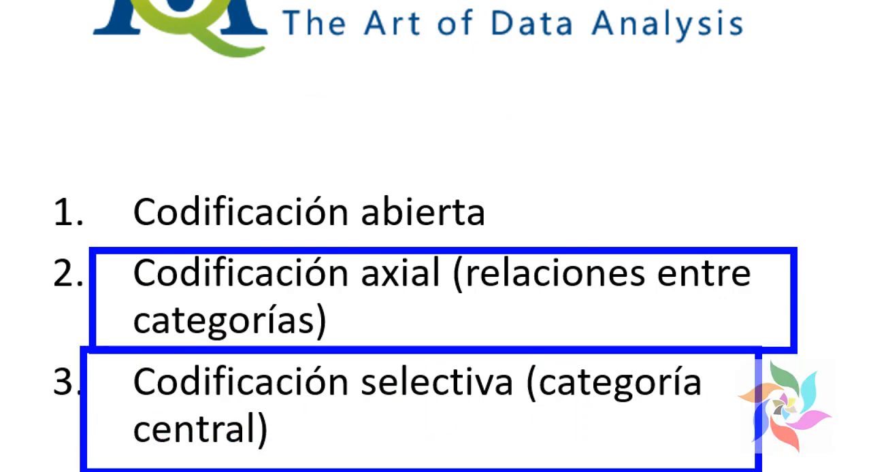
{"action": "key", "text": "Escape"}
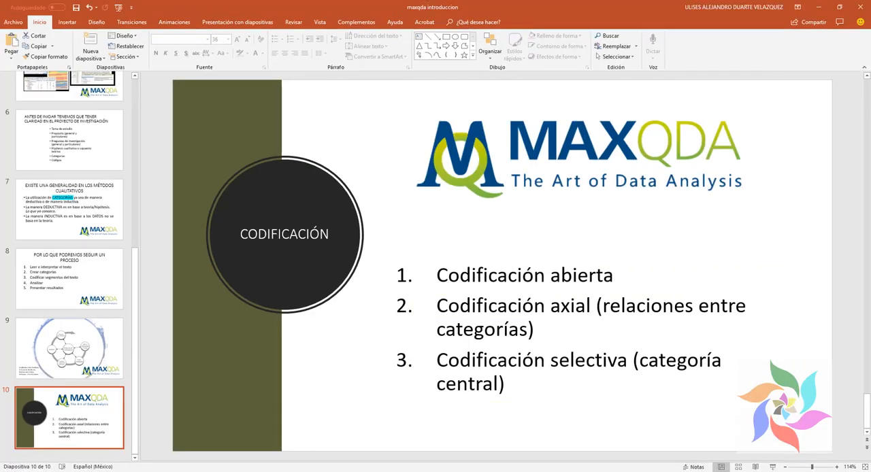
Step: Return to MAXQDA, review the code hierarchy, and collapse the DOCENTES, HOLOLOGIA and EDUCACIÓN HOLISTA branches
{"action": "key", "text": "alt+Tab"}
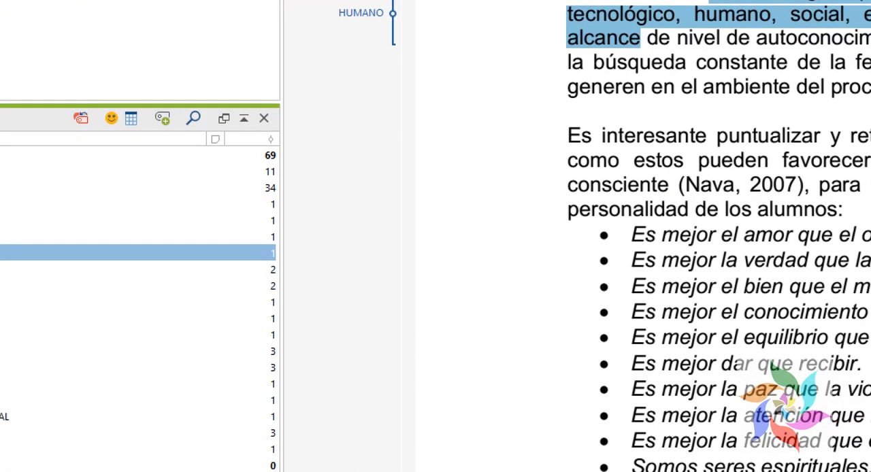
{"action": "mouse_move", "coordinate": [199, 132]}
{"action": "left_mouse_down"}
{"action": "mouse_move", "coordinate": [371, 346]}
{"action": "mouse_move", "coordinate": [355, 471]}
{"action": "left_mouse_up"}
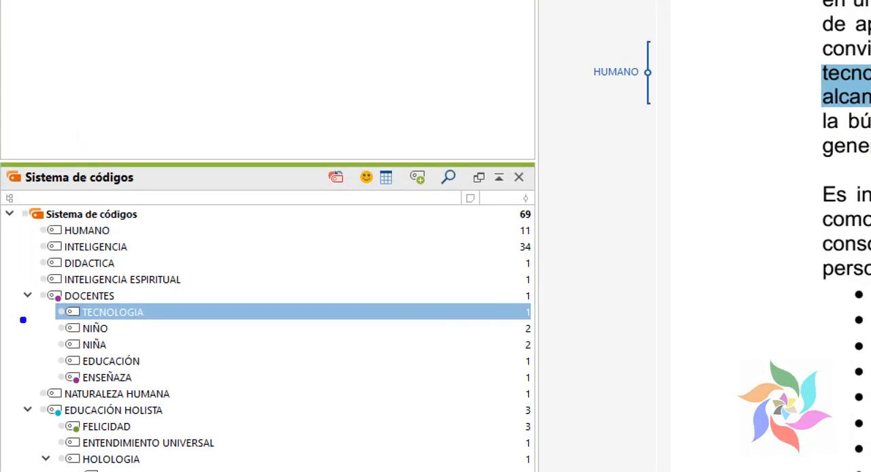
{"action": "left_click_drag", "start_coordinate": [2, 280], "coordinate": [202, 394]}
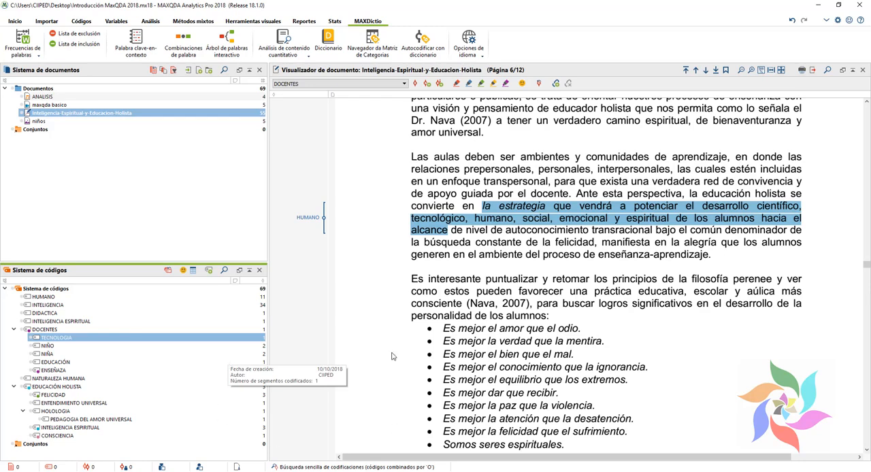
{"action": "left_click", "coordinate": [14, 330]}
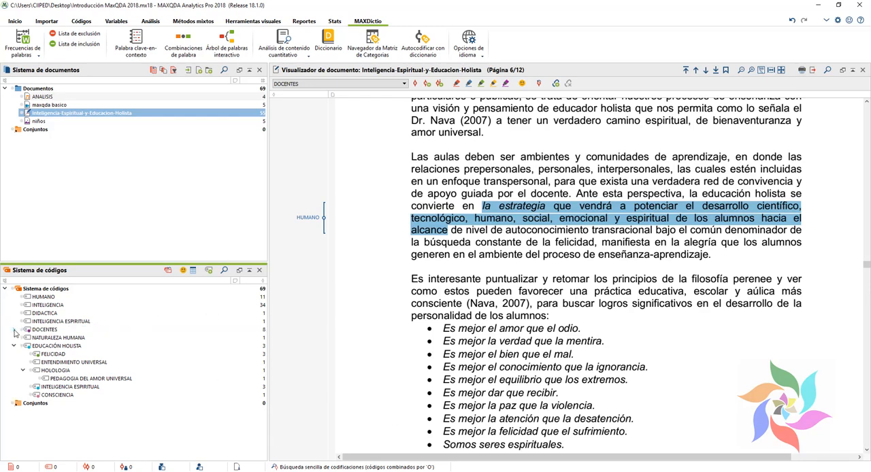
{"action": "left_click", "coordinate": [22, 370]}
{"action": "left_click", "coordinate": [13, 346]}
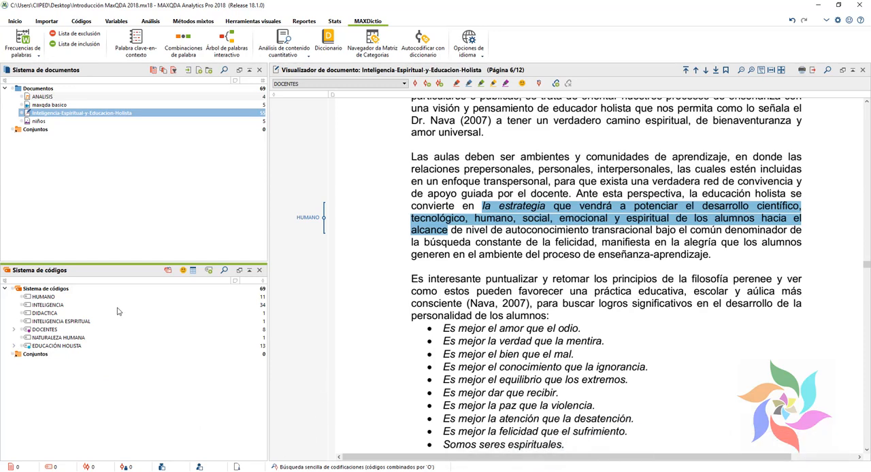
Step: Open MAXMapas and delete the one-case code hierarchy map and the ESCUELA code-subcode-segments map
{"action": "mouse_move", "coordinate": [118, 315]}
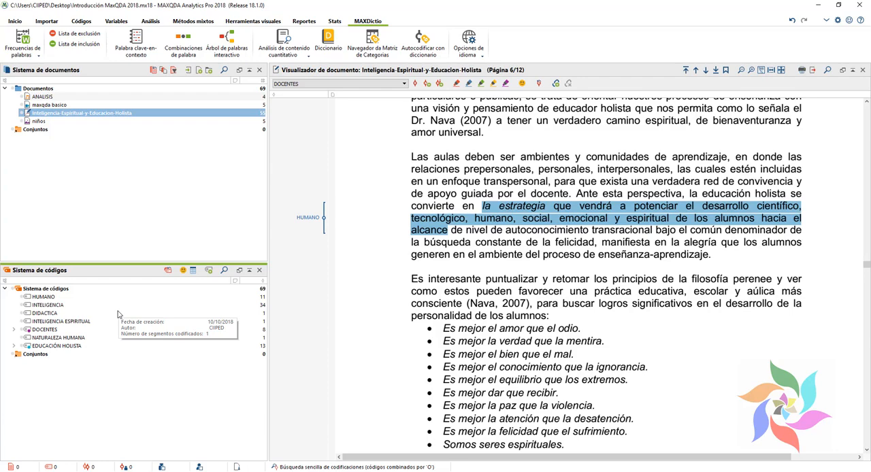
{"action": "left_click", "coordinate": [267, 22]}
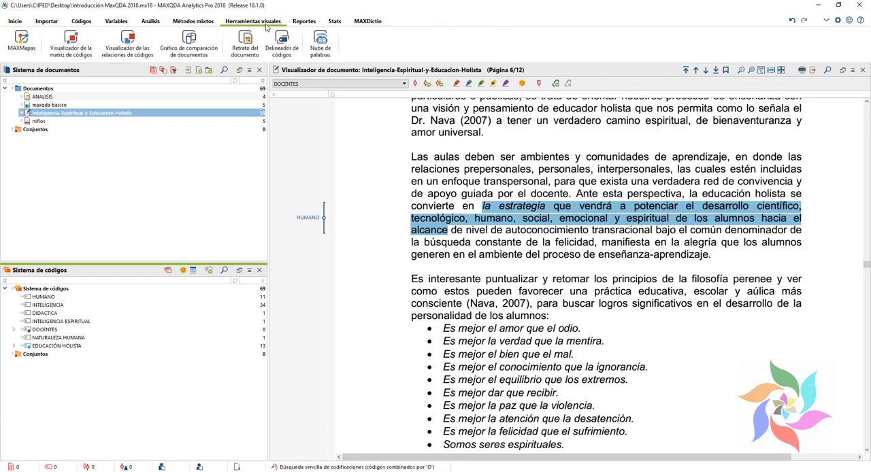
{"action": "left_click", "coordinate": [21, 42]}
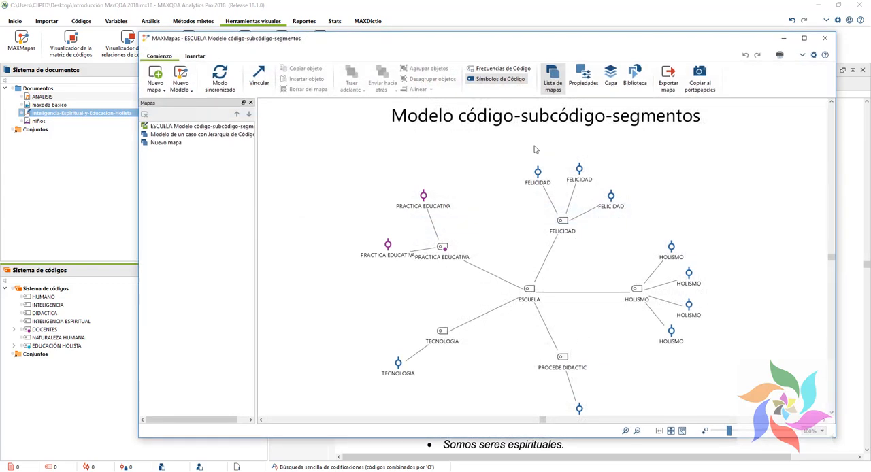
{"action": "left_click", "coordinate": [170, 135]}
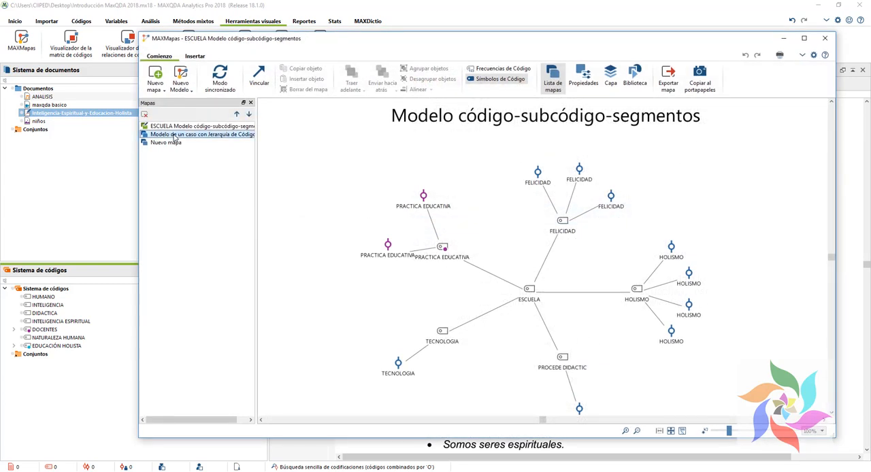
{"action": "right_click", "coordinate": [174, 135]}
{"action": "left_click", "coordinate": [204, 227]}
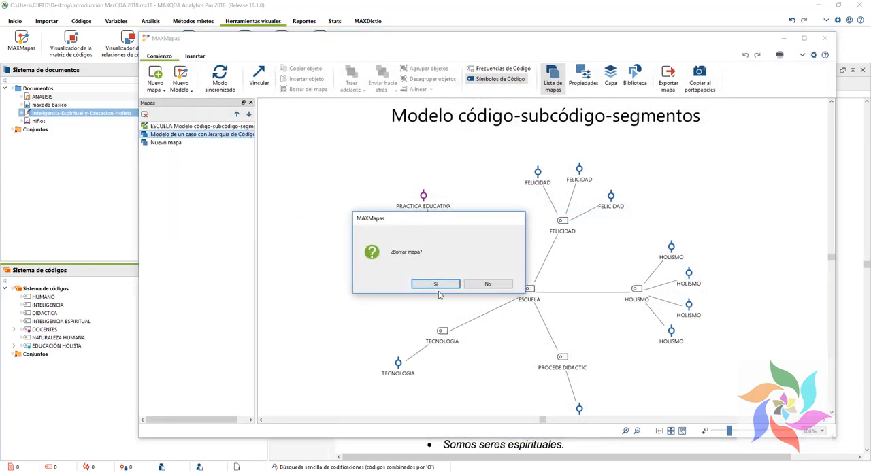
{"action": "left_click", "coordinate": [434, 284]}
{"action": "right_click", "coordinate": [148, 127]}
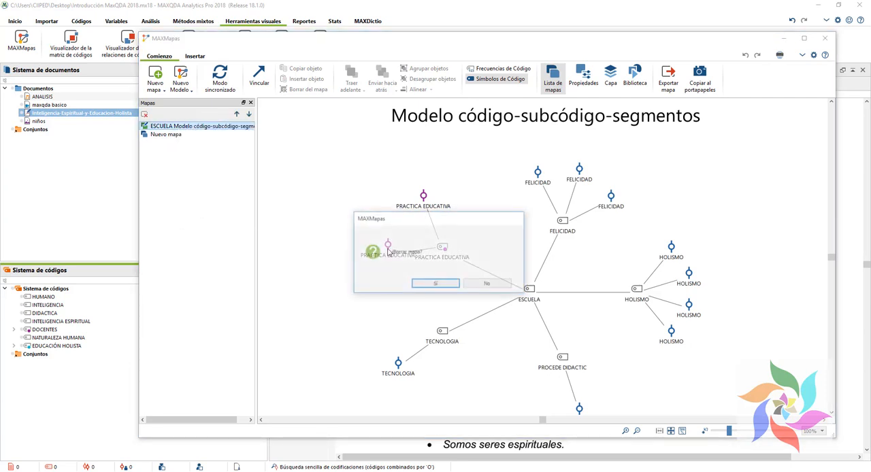
{"action": "key", "text": "Return"}
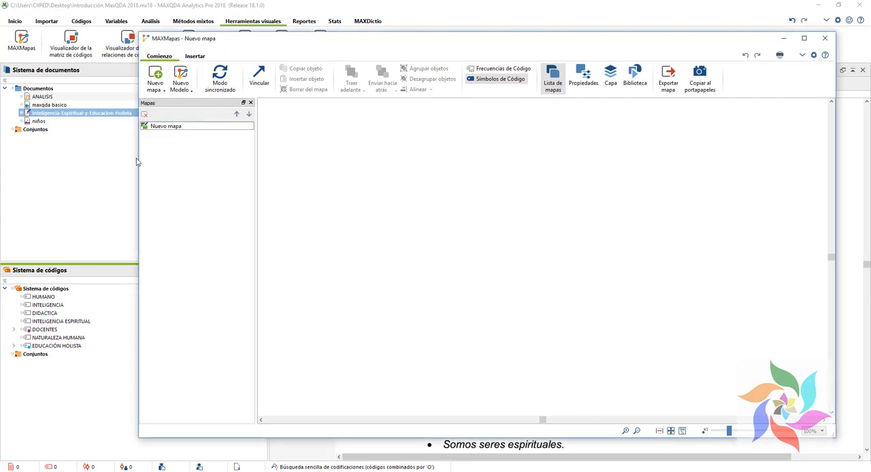
Step: Create a Modelo Jerárquico Código-Subcódigos map for the code EDUCACIÓN HOLISTA with the default options
{"action": "left_click", "coordinate": [181, 88]}
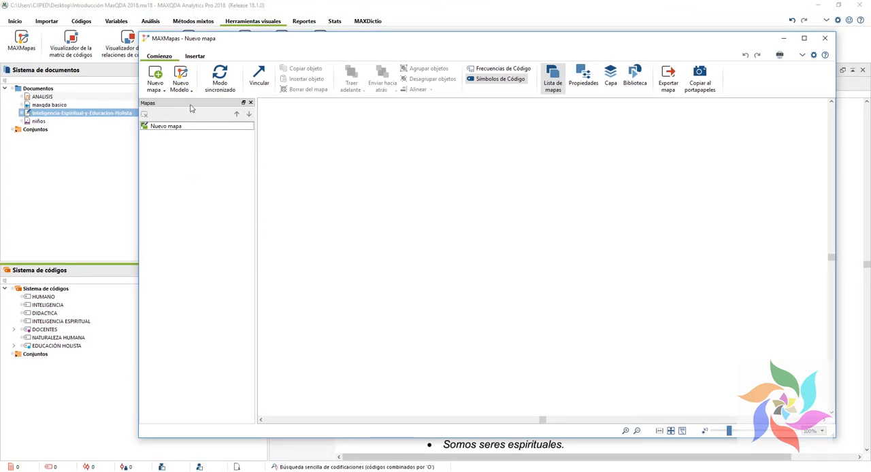
{"action": "left_click", "coordinate": [183, 90]}
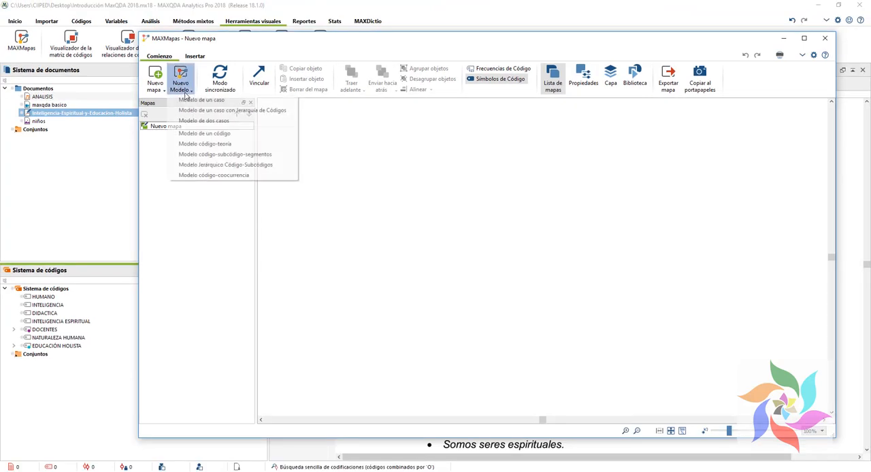
{"action": "left_click", "coordinate": [249, 165]}
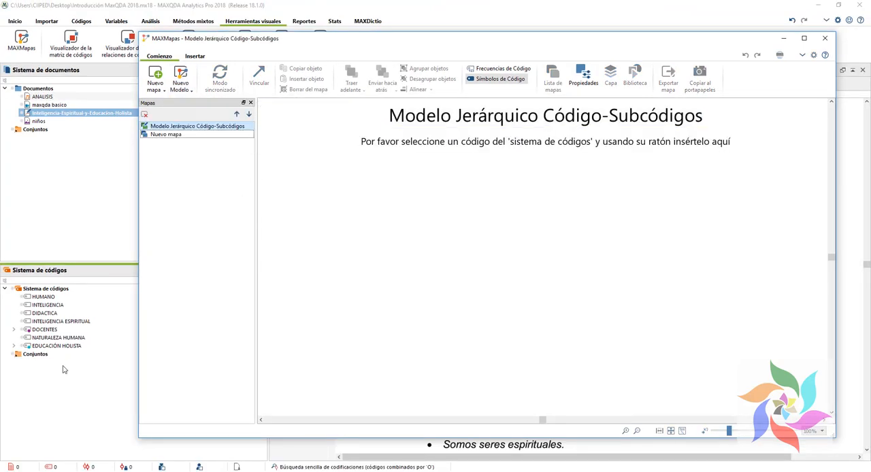
{"action": "left_click_drag", "start_coordinate": [47, 347], "coordinate": [551, 152]}
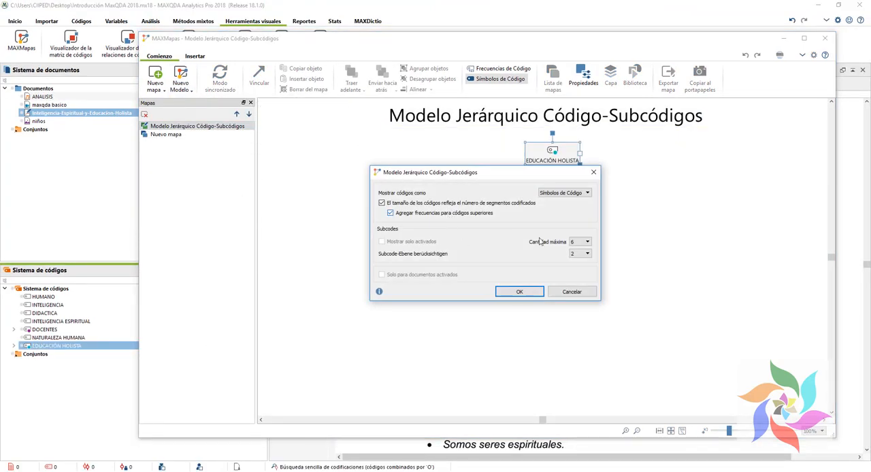
{"action": "left_click", "coordinate": [536, 293]}
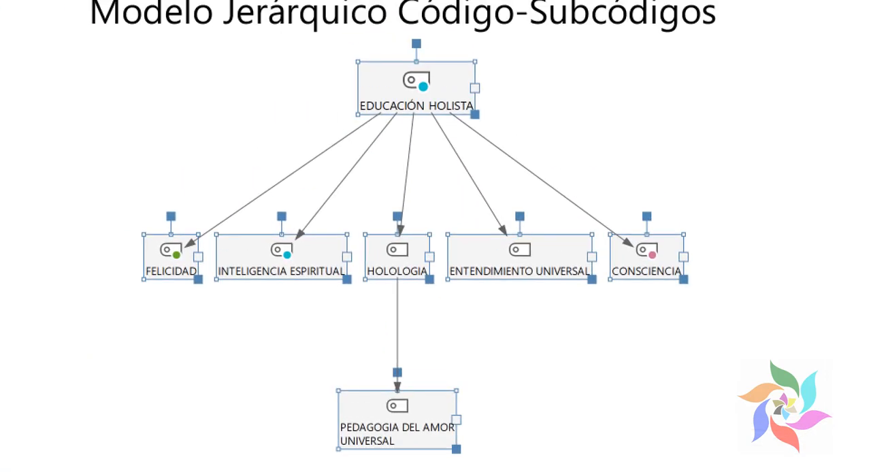
{"action": "left_click_drag", "start_coordinate": [100, 49], "coordinate": [741, 471]}
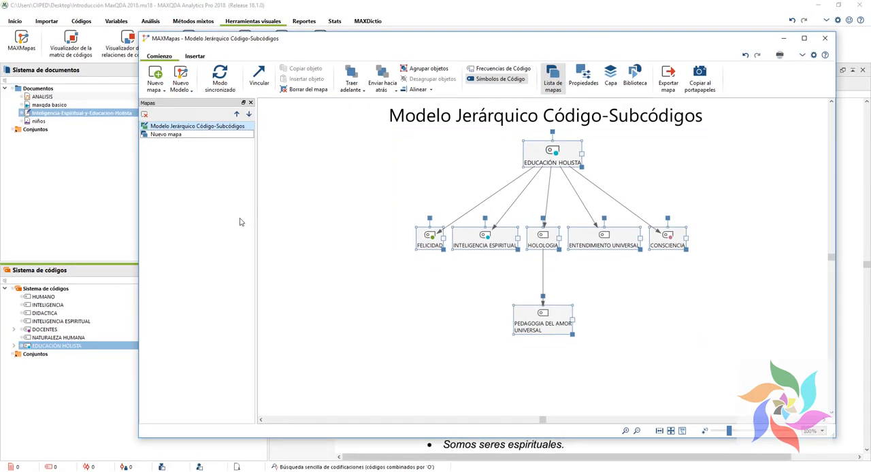
Step: Create a Modelo código-subcódigo-segmentos map for EDUCACIÓN HOLISTA with the default options, and close MAXMapas
{"action": "left_click_drag", "start_coordinate": [1, 334], "coordinate": [103, 360]}
{"action": "left_click", "coordinate": [181, 82]}
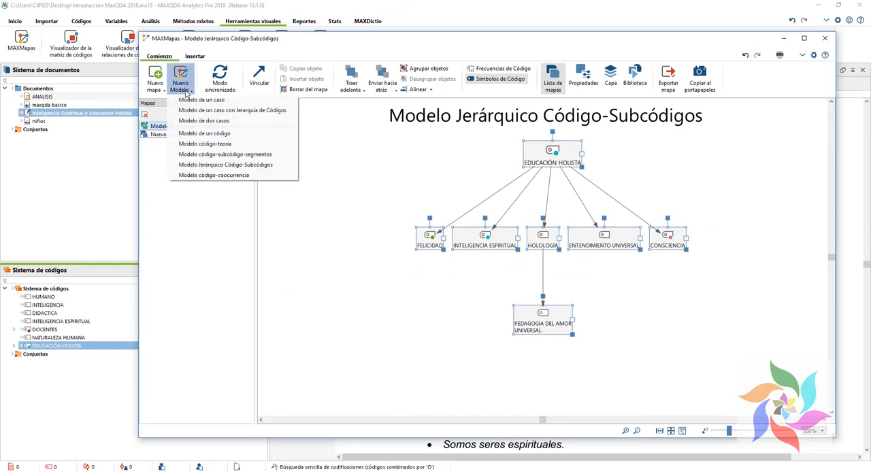
{"action": "left_click", "coordinate": [223, 154]}
{"action": "left_click_drag", "start_coordinate": [66, 344], "coordinate": [422, 276]}
{"action": "left_click", "coordinate": [502, 300]}
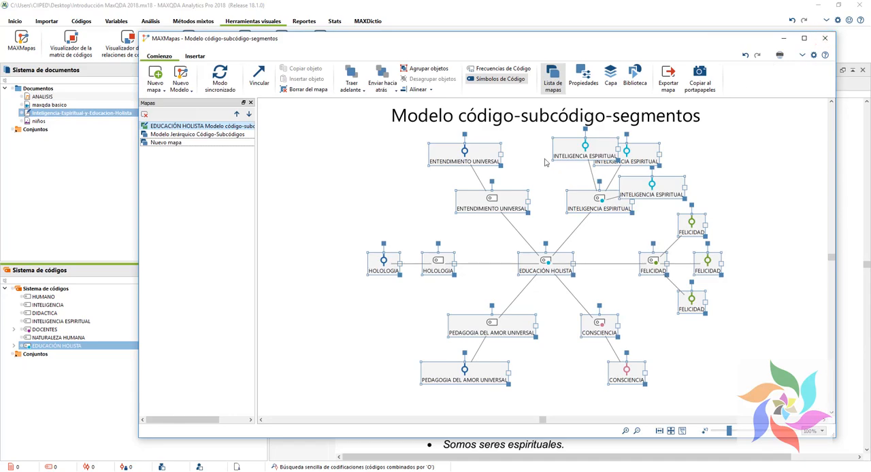
{"action": "left_click", "coordinate": [824, 38]}
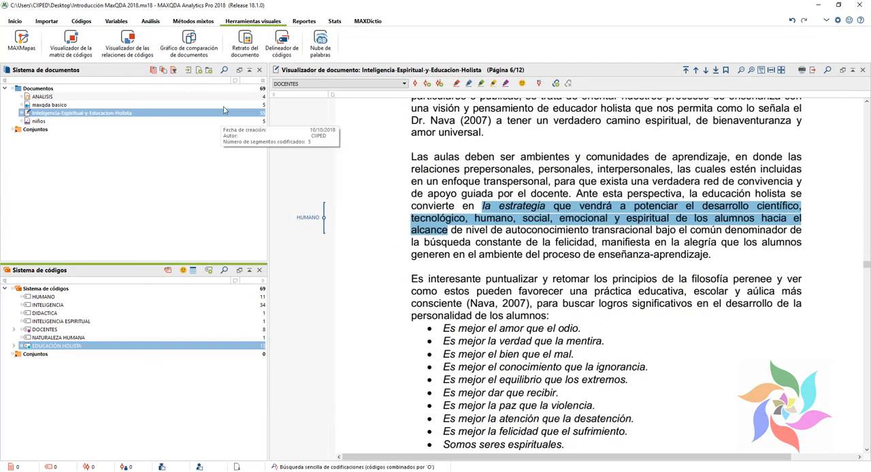
Step: Look over the functions offered for reports, statistics, mixed methods, analysis, variables and project management
{"action": "left_click", "coordinate": [304, 21]}
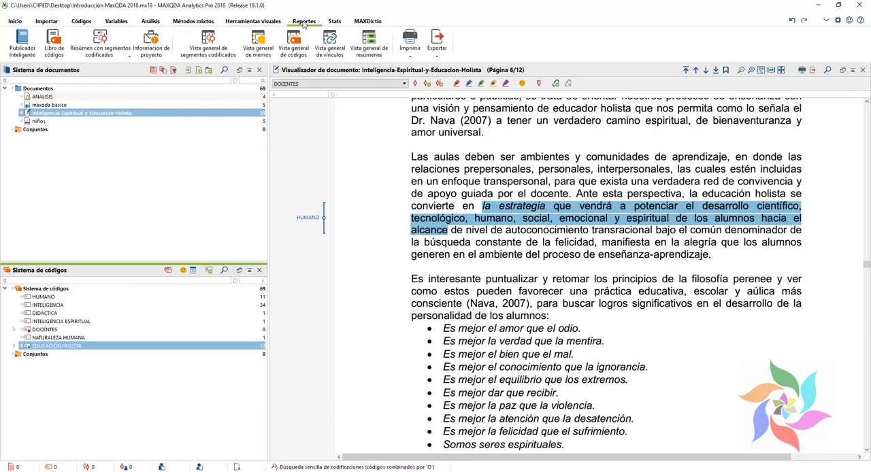
{"action": "left_click", "coordinate": [334, 21]}
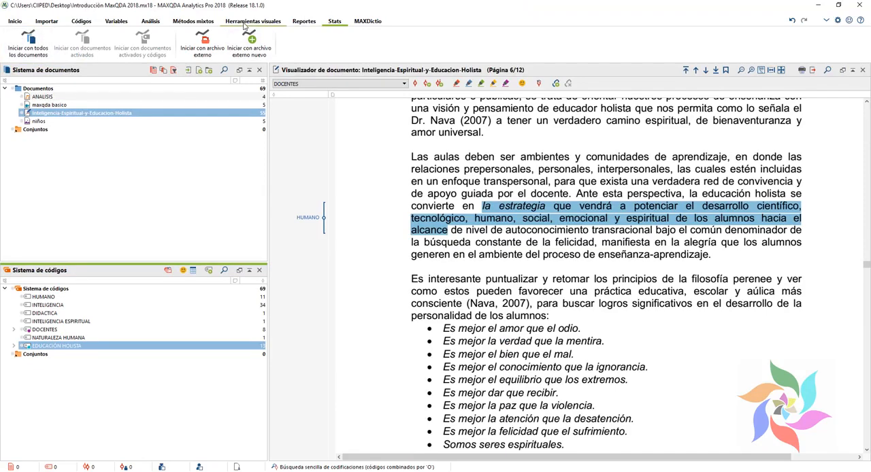
{"action": "left_click", "coordinate": [204, 22]}
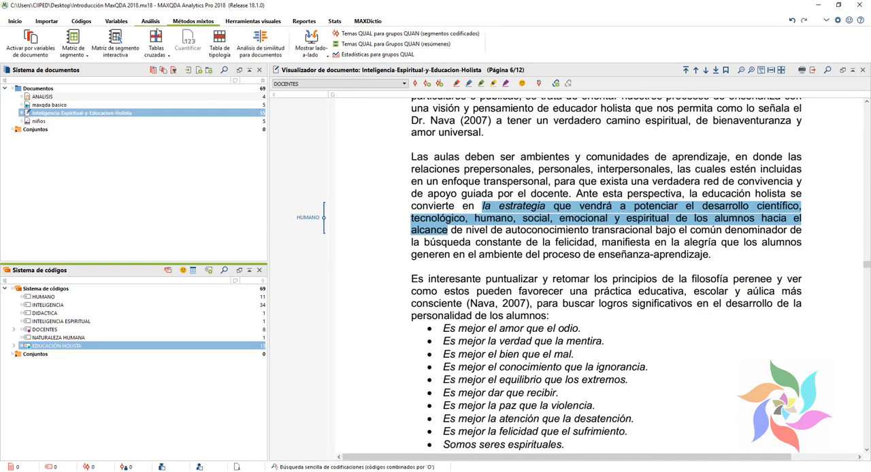
{"action": "left_click", "coordinate": [64, 43]}
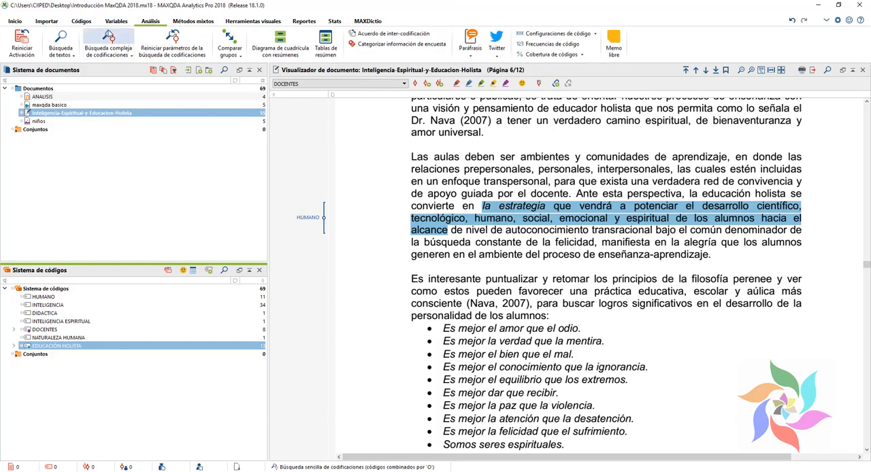
{"action": "left_click", "coordinate": [117, 21]}
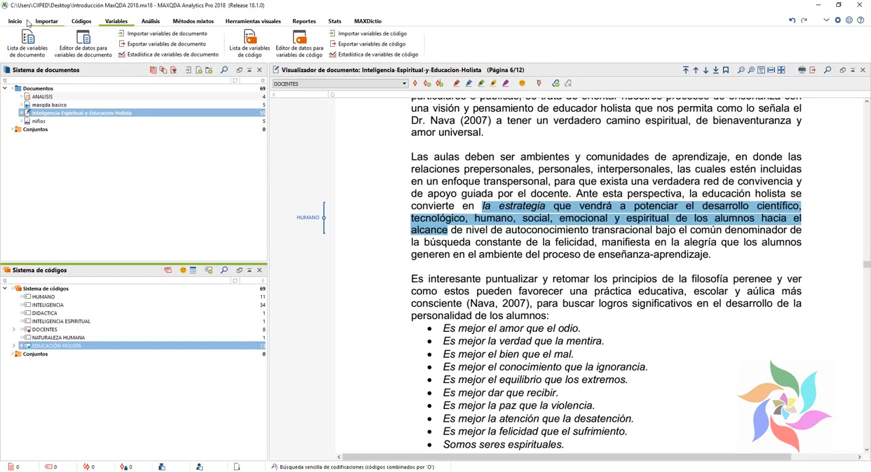
{"action": "left_click", "coordinate": [15, 21]}
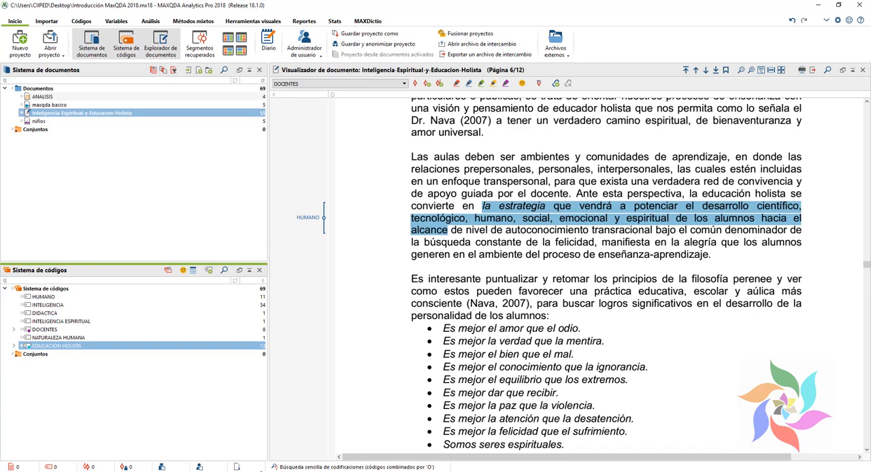
Step: Switch to Chrome, look over the 40-hour MAXQDA 2018 course page, and return to MAXQDA
{"action": "mouse_move", "coordinate": [256, 471]}
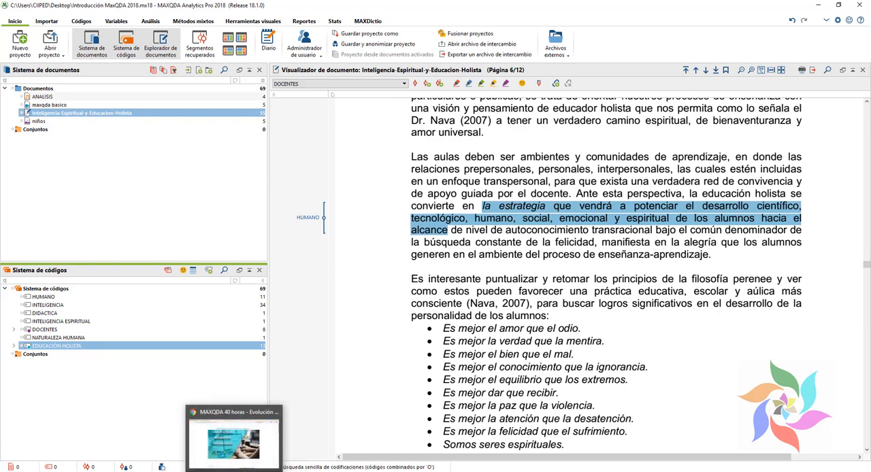
{"action": "left_click", "coordinate": [233, 442]}
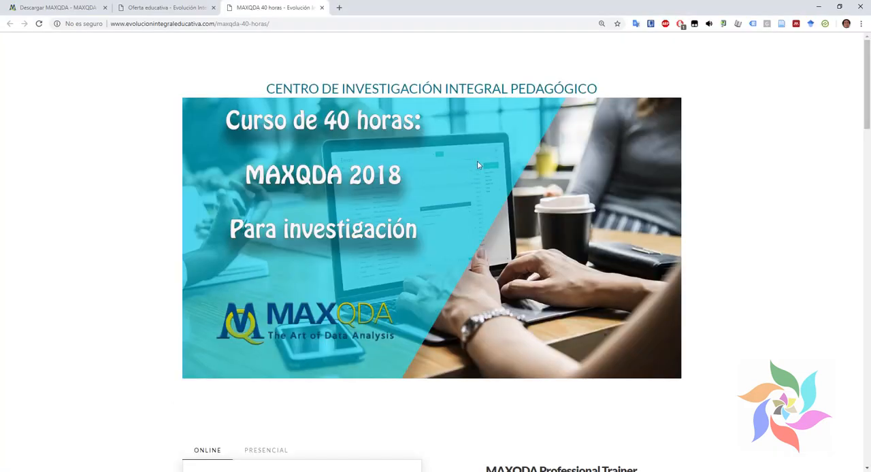
{"action": "scroll", "coordinate": [483, 153], "scroll_direction": "down", "scroll_amount": 10}
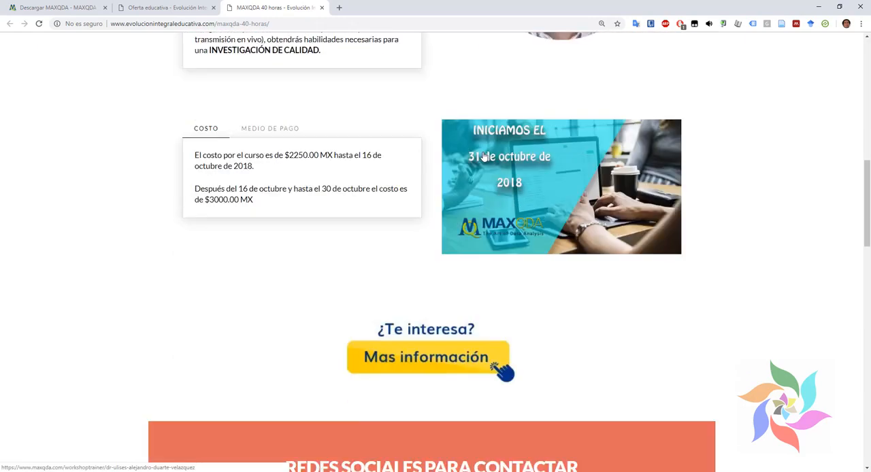
{"action": "scroll", "coordinate": [482, 157], "scroll_direction": "up", "scroll_amount": 1}
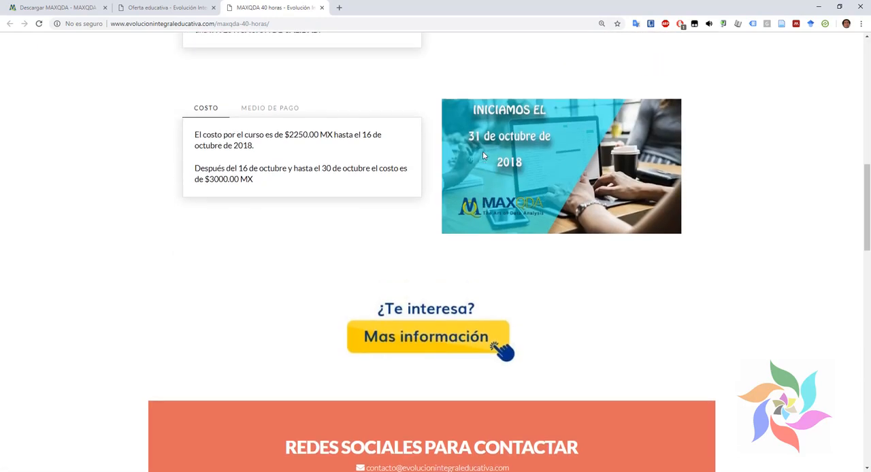
{"action": "scroll", "coordinate": [483, 151], "scroll_direction": "down", "scroll_amount": 6}
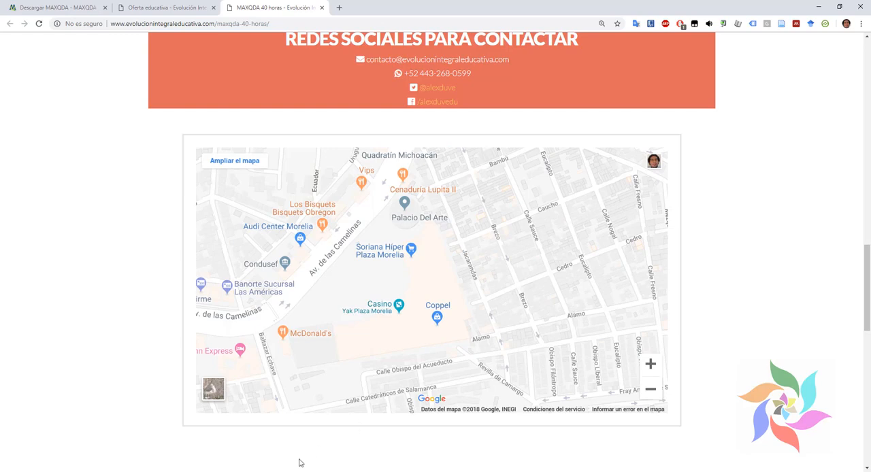
{"action": "scroll", "coordinate": [296, 456], "scroll_direction": "up", "scroll_amount": 12}
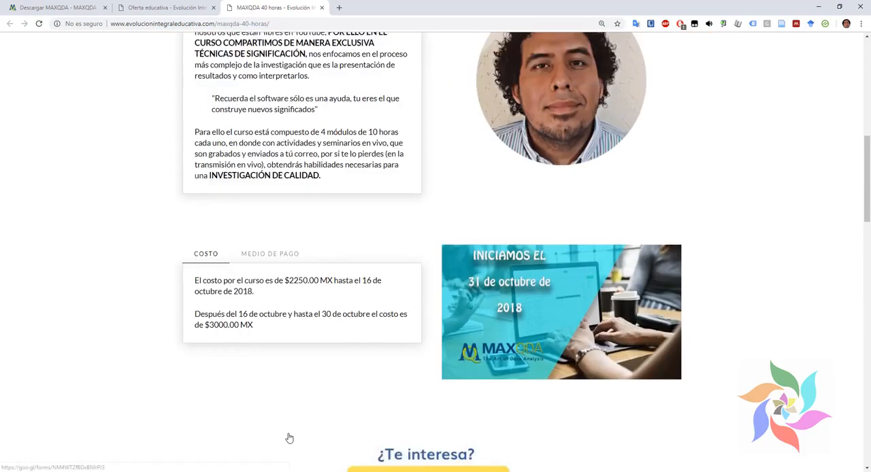
{"action": "scroll", "coordinate": [223, 327], "scroll_direction": "up", "scroll_amount": 1}
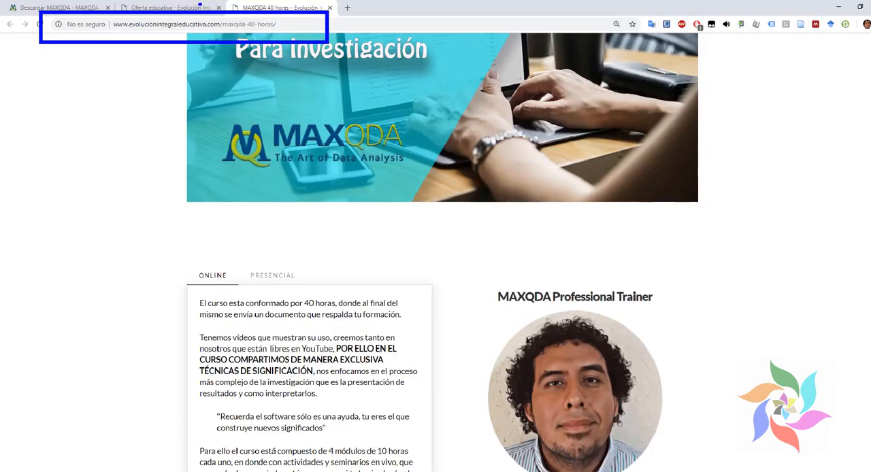
{"action": "left_click", "coordinate": [296, 17]}
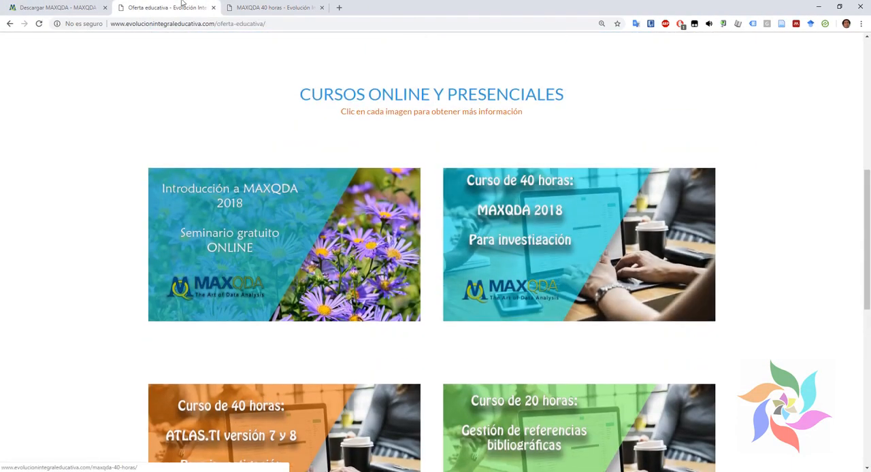
{"action": "left_click", "coordinate": [259, 7]}
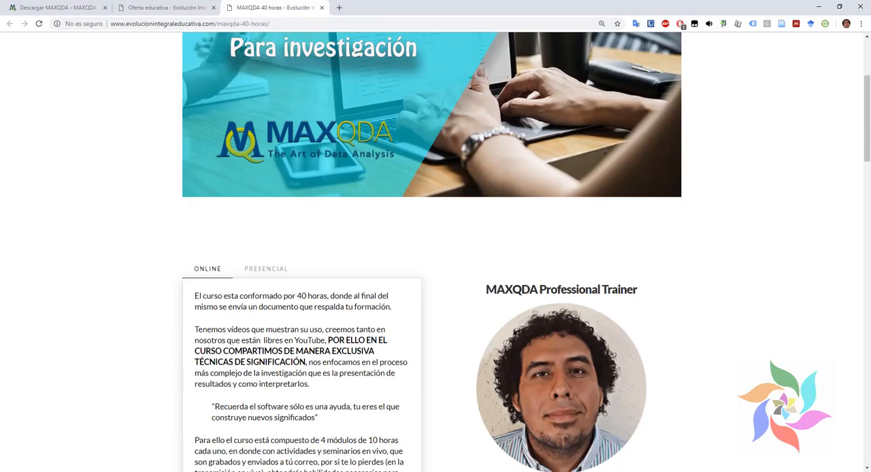
{"action": "key", "text": "alt+Tab"}
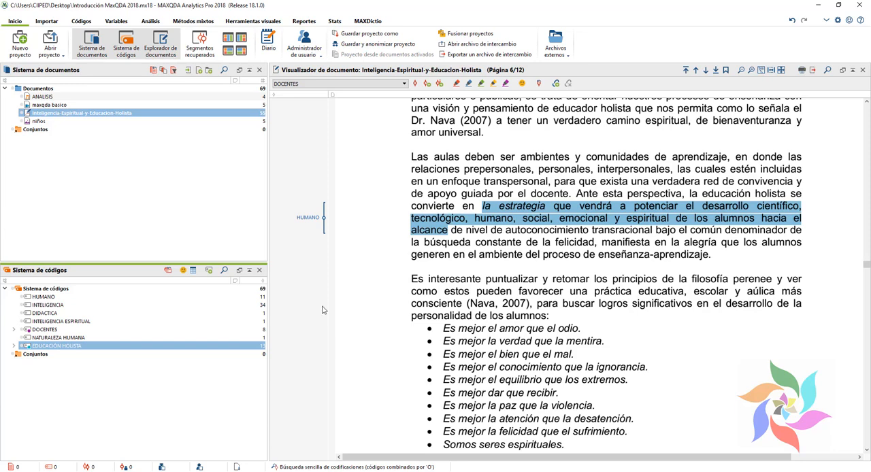
Step: Look over the import, code, variable, analysis, mixed methods, visual tool, report, statistics and MAXDictio functions
{"action": "left_click", "coordinate": [54, 21]}
{"action": "left_click", "coordinate": [83, 23]}
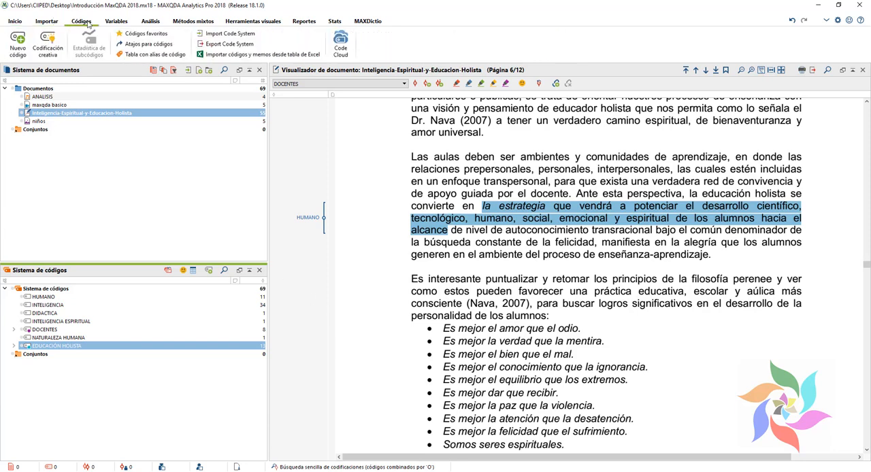
{"action": "left_click", "coordinate": [117, 21]}
{"action": "left_click", "coordinate": [150, 21]}
{"action": "left_click", "coordinate": [193, 21]}
{"action": "left_click", "coordinate": [255, 22]}
{"action": "left_click", "coordinate": [305, 21]}
{"action": "left_click", "coordinate": [334, 22]}
{"action": "left_click", "coordinate": [368, 22]}
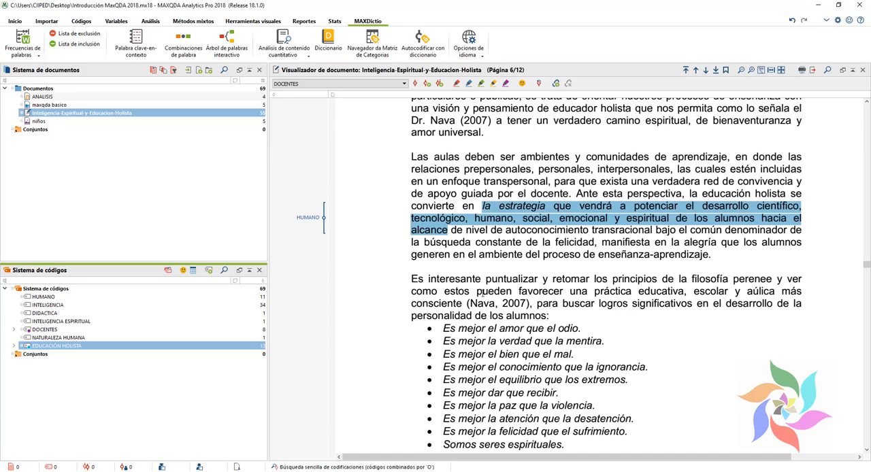
Step: Highlight the paragraph beginning "Es interesante puntualizar y retomar los principios" in magenta
{"action": "left_click", "coordinate": [521, 268]}
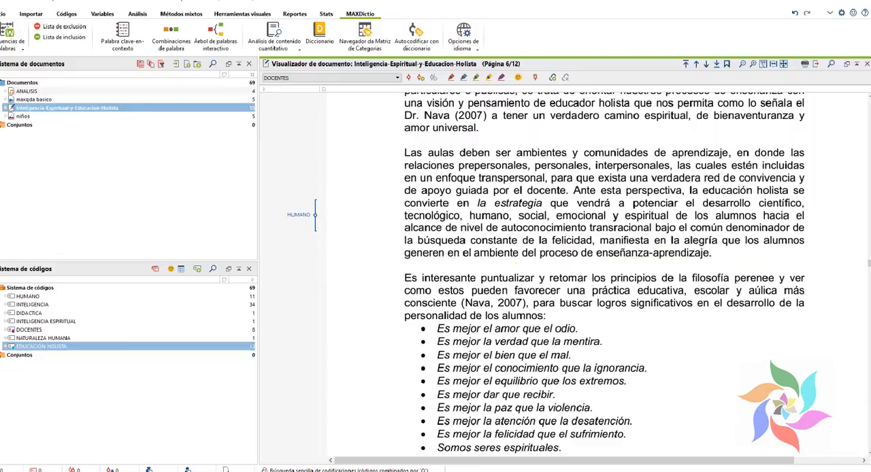
{"action": "left_click_drag", "start_coordinate": [406, 277], "coordinate": [572, 318]}
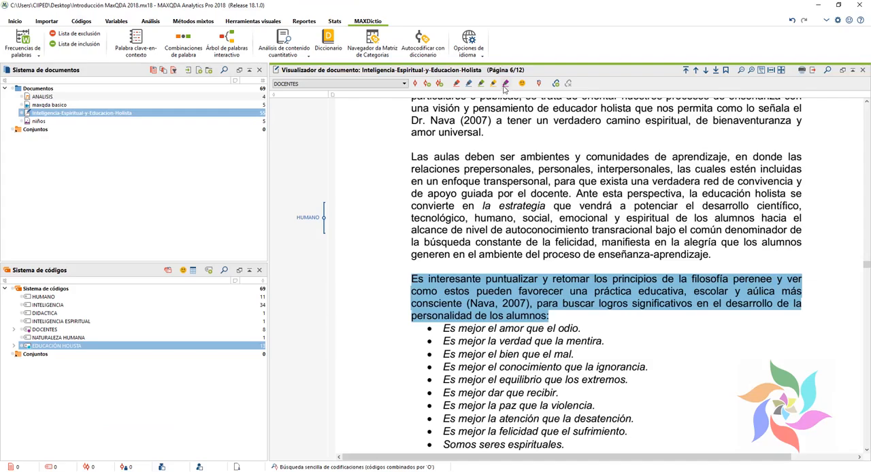
{"action": "left_click", "coordinate": [505, 84]}
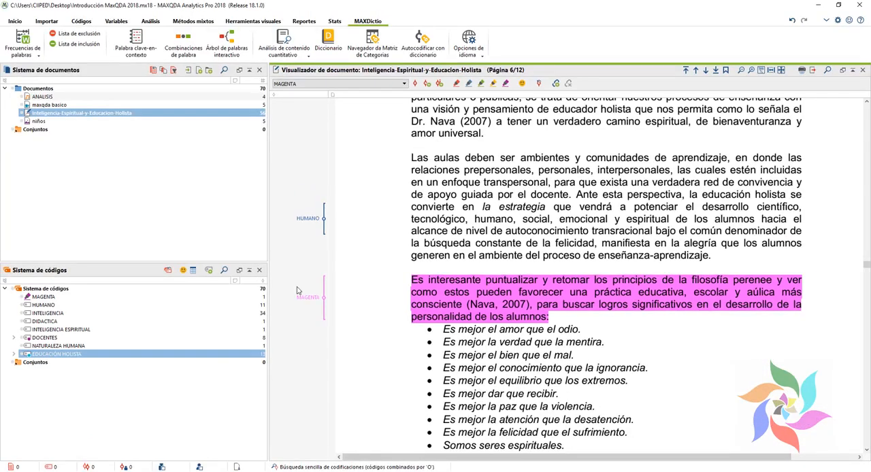
Step: Highlight the passage from "Son principios que en todo proceso heurístico" to "verdadera cadena de" in green
{"action": "scroll", "coordinate": [467, 201], "scroll_direction": "down", "scroll_amount": 5}
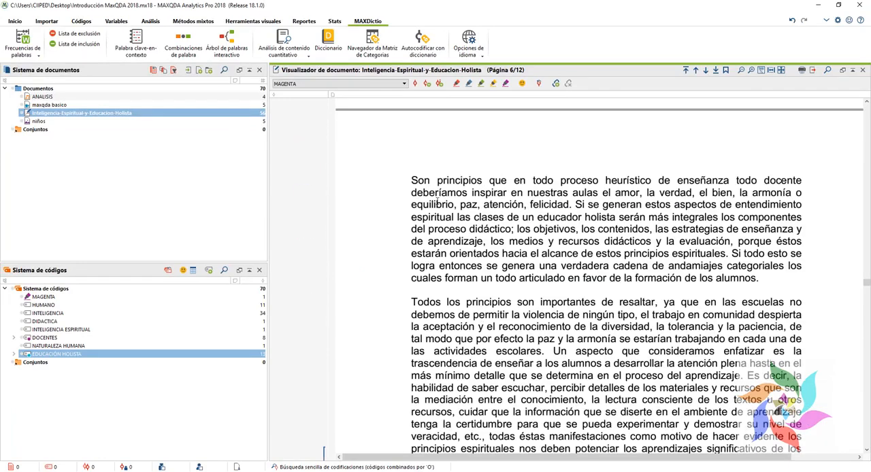
{"action": "mouse_move", "coordinate": [411, 180]}
{"action": "left_mouse_down"}
{"action": "mouse_move", "coordinate": [680, 257]}
{"action": "mouse_move", "coordinate": [673, 265]}
{"action": "left_mouse_up"}
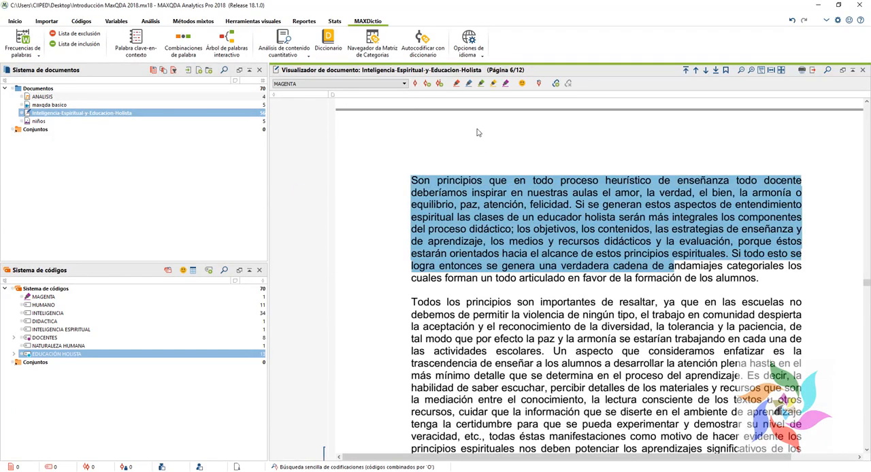
{"action": "left_click", "coordinate": [481, 83]}
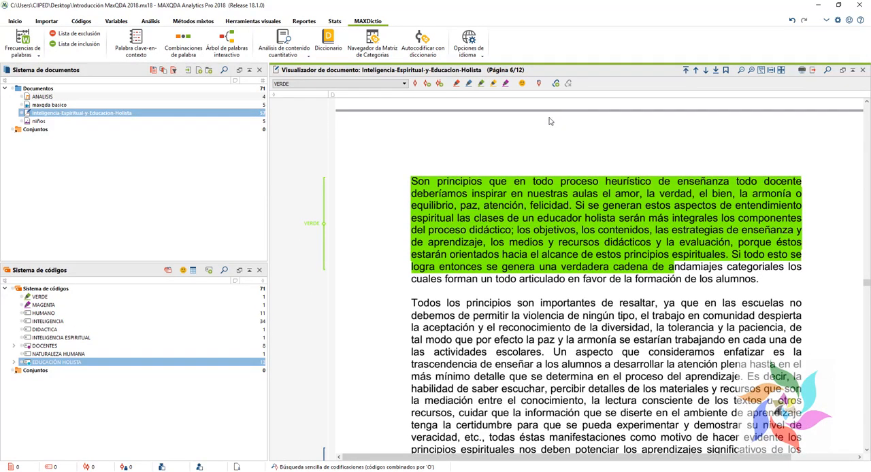
Step: Code the passage from "Todos los principios son importantes" to "las actividades escolares" with the emoticode llorando
{"action": "scroll", "coordinate": [551, 117], "scroll_direction": "down", "scroll_amount": 3}
{"action": "left_click_drag", "start_coordinate": [412, 194], "coordinate": [542, 245]}
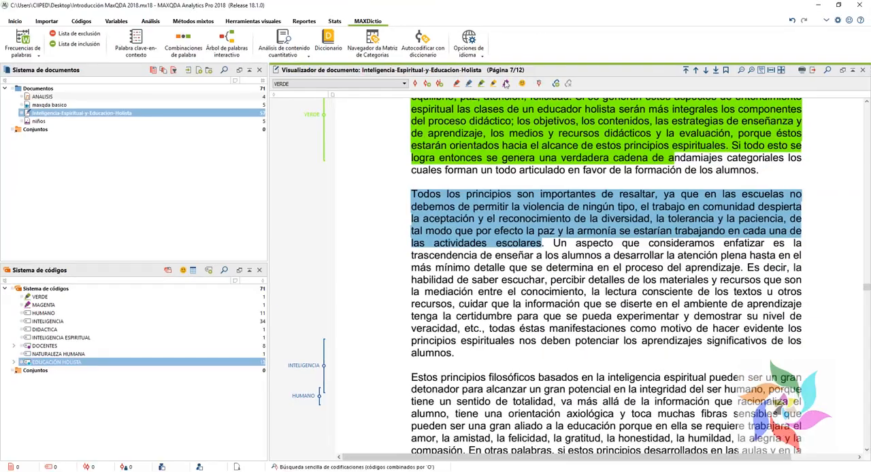
{"action": "left_click", "coordinate": [523, 83]}
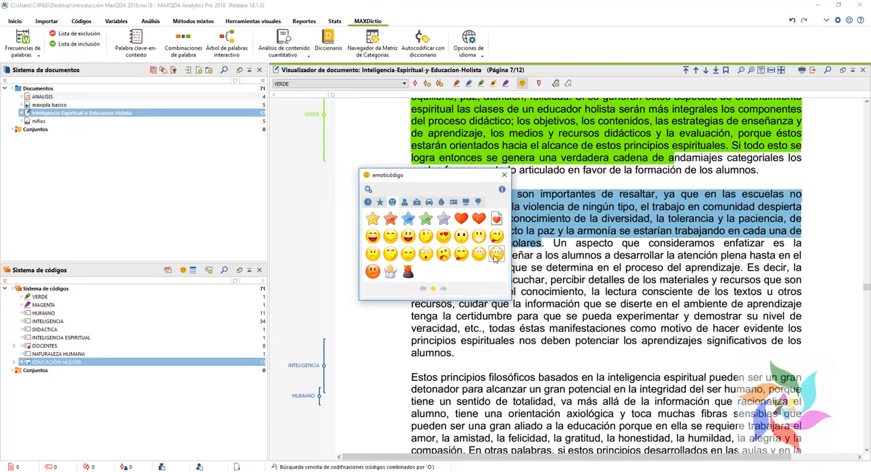
{"action": "left_click", "coordinate": [534, 249]}
{"action": "left_click", "coordinate": [554, 293]}
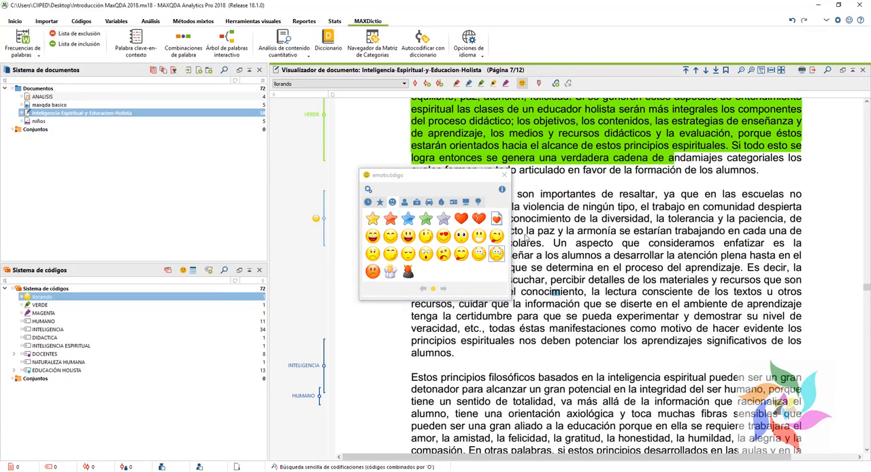
{"action": "left_click", "coordinate": [504, 175]}
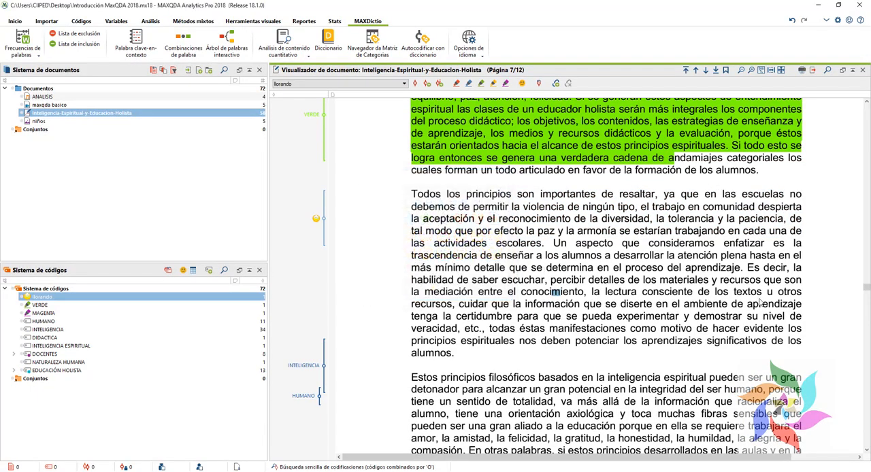
Step: Code the passage from "Es decir, la habilidad de saber escuchar" to "los alumnos" with the emoticode riéndose
{"action": "left_click_drag", "start_coordinate": [749, 268], "coordinate": [469, 353]}
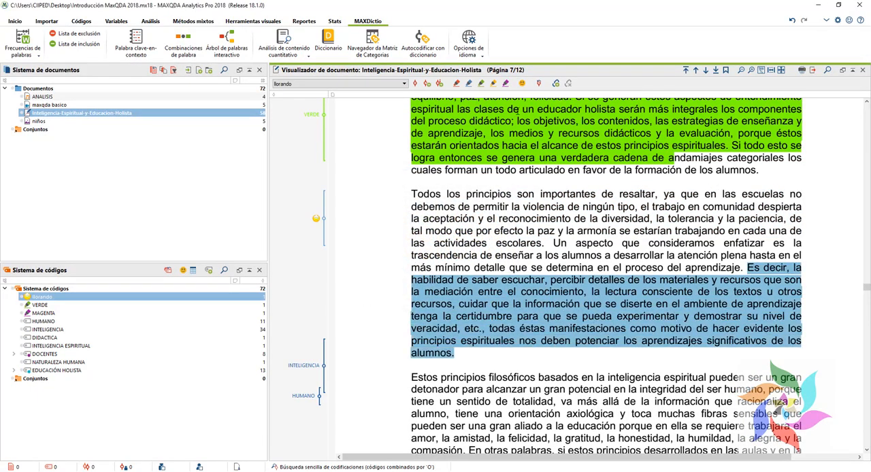
{"action": "left_click", "coordinate": [522, 83]}
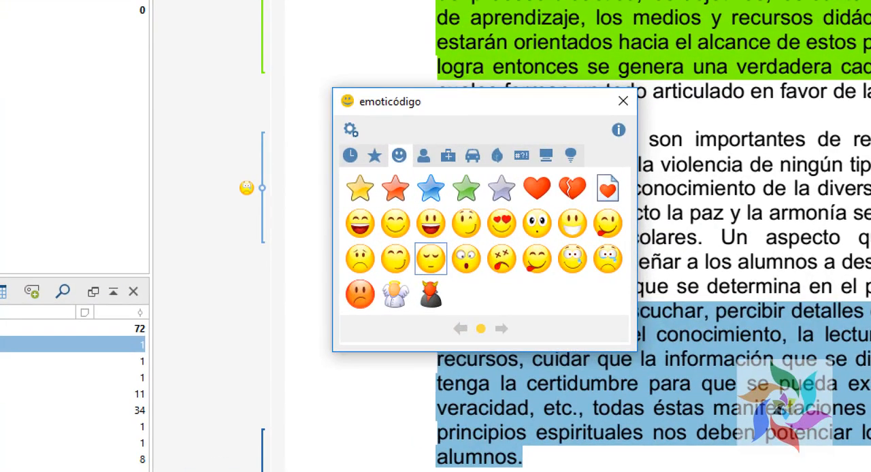
{"action": "left_click", "coordinate": [431, 224]}
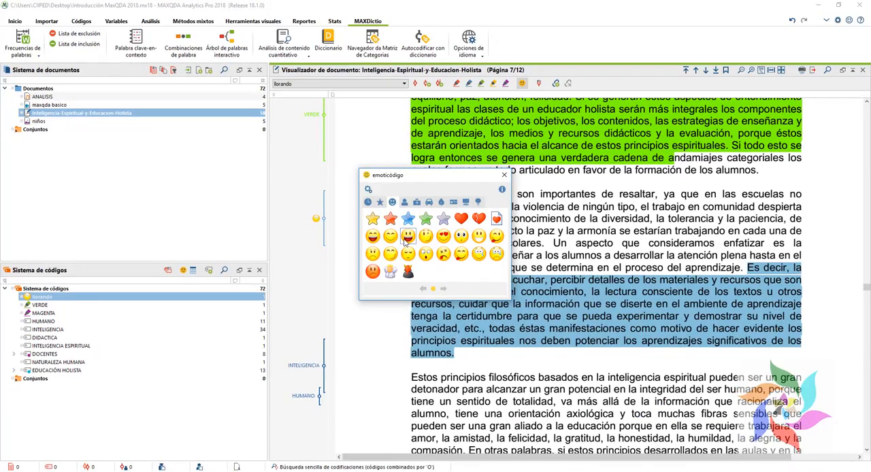
{"action": "left_click", "coordinate": [407, 238]}
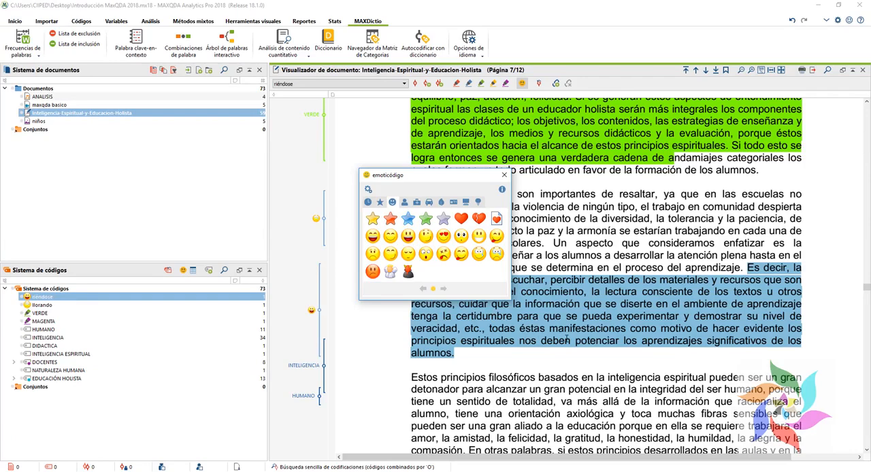
Step: Browse the other emoticode symbol categories, including the medical one, and close the emoticode window
{"action": "left_click", "coordinate": [416, 203]}
{"action": "left_click", "coordinate": [429, 202]}
{"action": "left_click", "coordinate": [440, 203]}
{"action": "left_click", "coordinate": [429, 203]}
{"action": "left_click", "coordinate": [416, 203]}
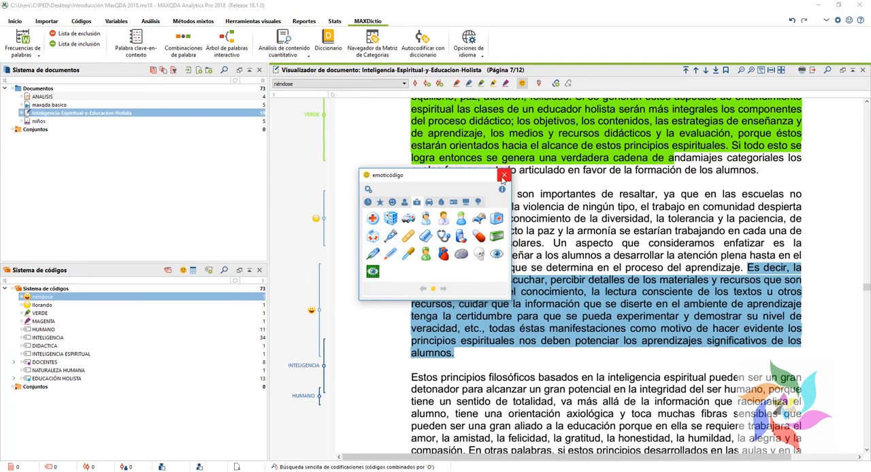
{"action": "left_click", "coordinate": [503, 175]}
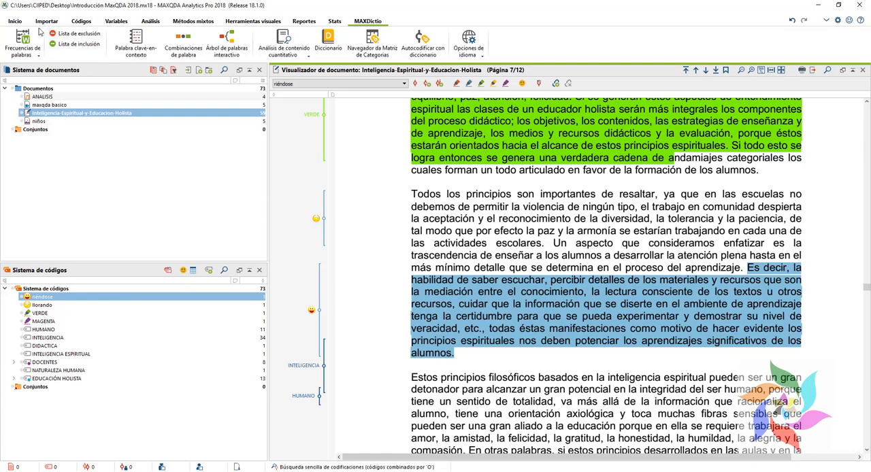
Step: Create a T-type memo for the code DIDACTICA reading "eSCRIBIR LO QUE TE VENA MENTE" and close it
{"action": "left_click", "coordinate": [15, 21]}
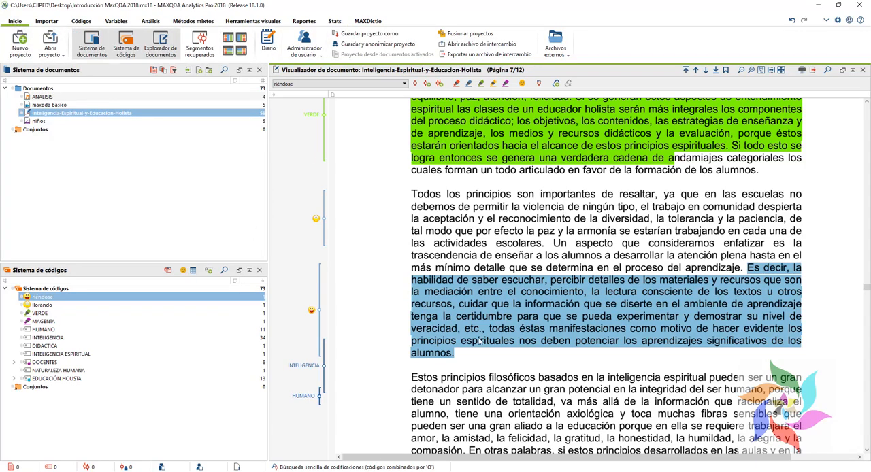
{"action": "left_click", "coordinate": [65, 347]}
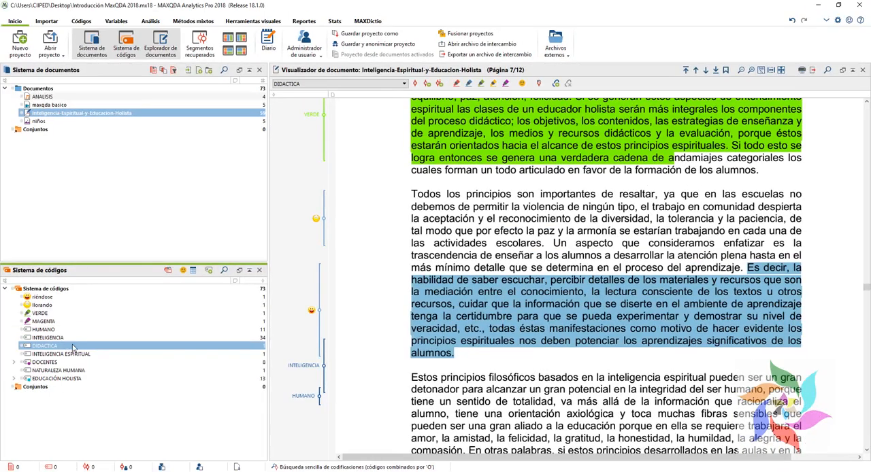
{"action": "right_click", "coordinate": [142, 330]}
{"action": "right_click", "coordinate": [55, 346]}
{"action": "left_click", "coordinate": [75, 358]}
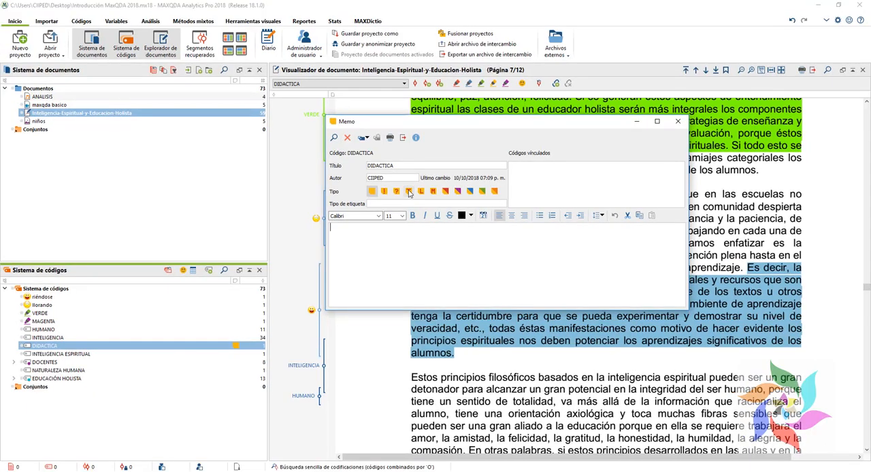
{"action": "left_click", "coordinate": [409, 190]}
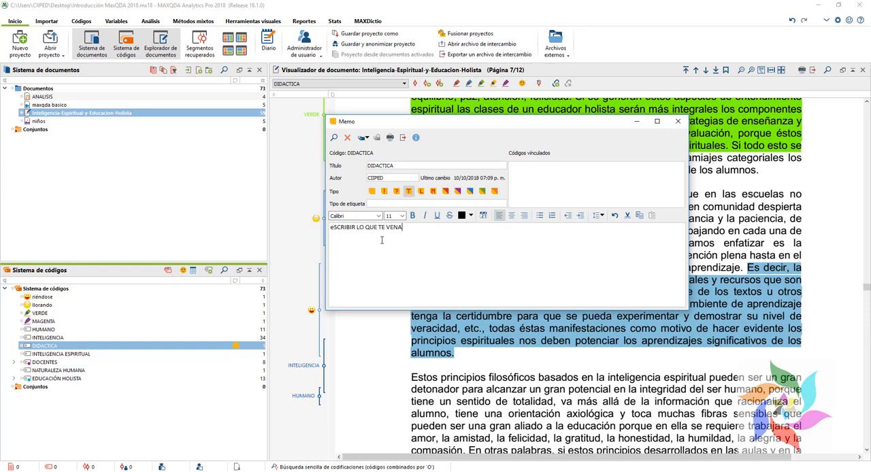
{"action": "type", "text": "MENTE"}
{"action": "left_click", "coordinate": [677, 121]}
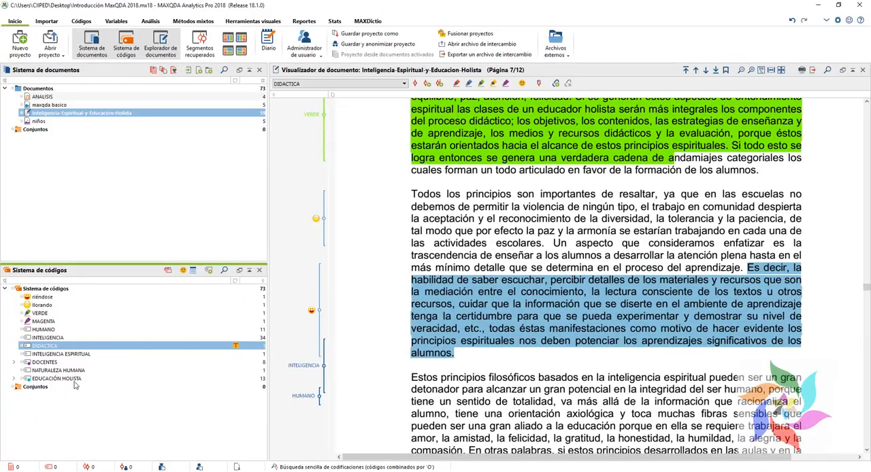
Step: Create a question-mark-type memo for the code EDUCACIÓN HOLISTA reading "TEORIZAR Y ESCRIBIR" and close it
{"action": "left_click", "coordinate": [73, 379]}
{"action": "right_click", "coordinate": [73, 380]}
{"action": "left_click", "coordinate": [106, 317]}
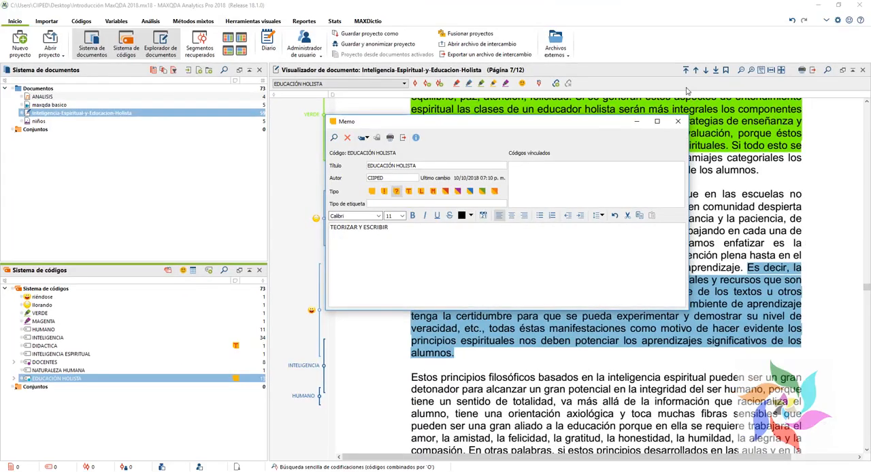
{"action": "left_click", "coordinate": [679, 122]}
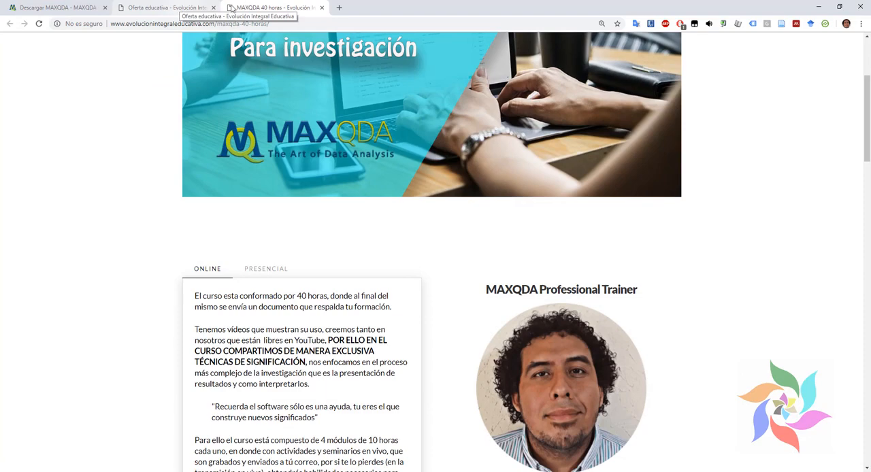
{"action": "left_click_drag", "start_coordinate": [217, 23], "coordinate": [467, 49]}
{"action": "key", "text": "BackSpace"}
{"action": "key", "text": "Return"}
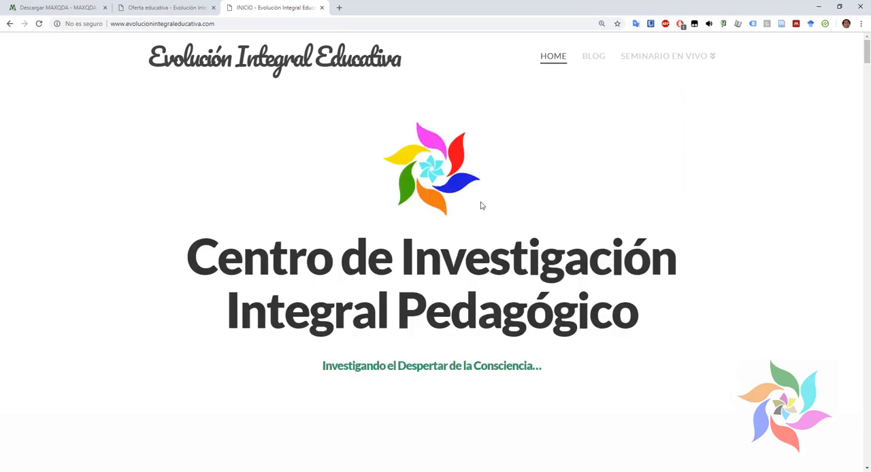
Step: View the MAXQDA 2018 free trial download page from its beginning and return to the Evolución Integral Educativa home page
{"action": "left_click", "coordinate": [68, 6]}
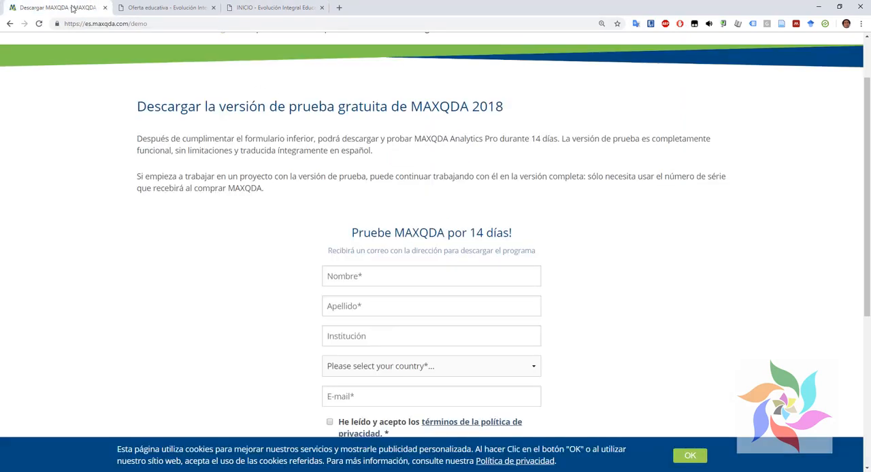
{"action": "scroll", "coordinate": [170, 119], "scroll_direction": "up", "scroll_amount": 1}
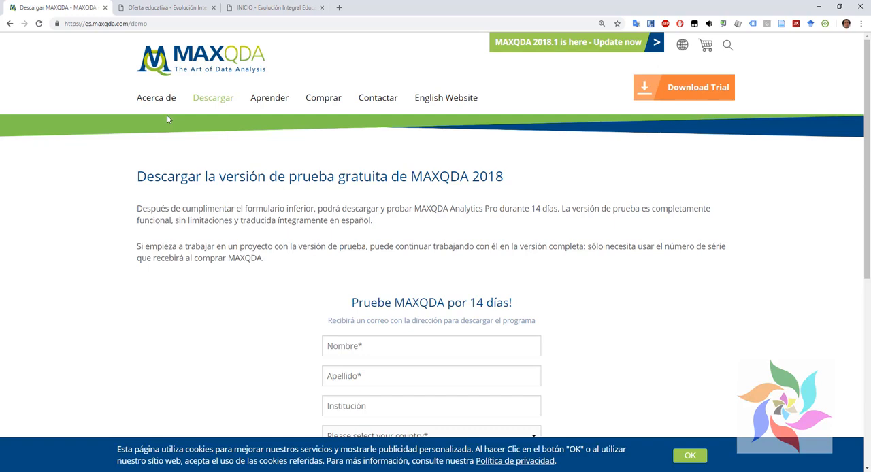
{"action": "left_click", "coordinate": [262, 4]}
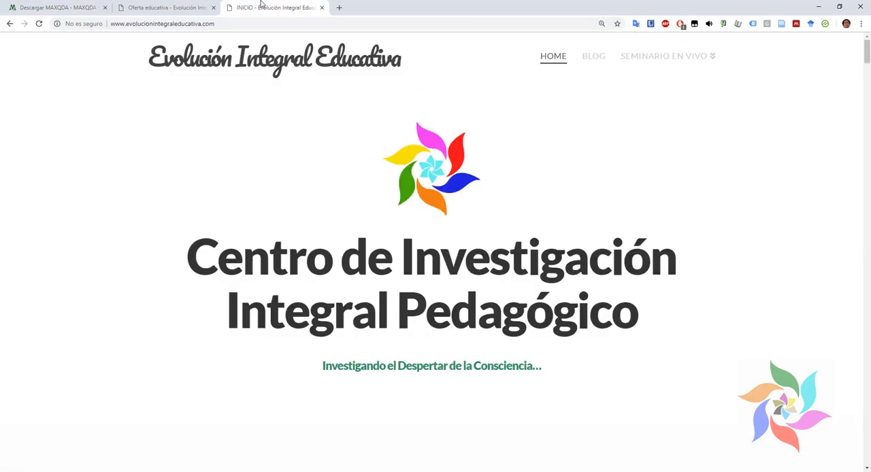
Step: Switch to the "maxqda introduccion" presentation in PowerPoint and show slide 2 with the trainer's contact details
{"action": "left_click", "coordinate": [278, 470]}
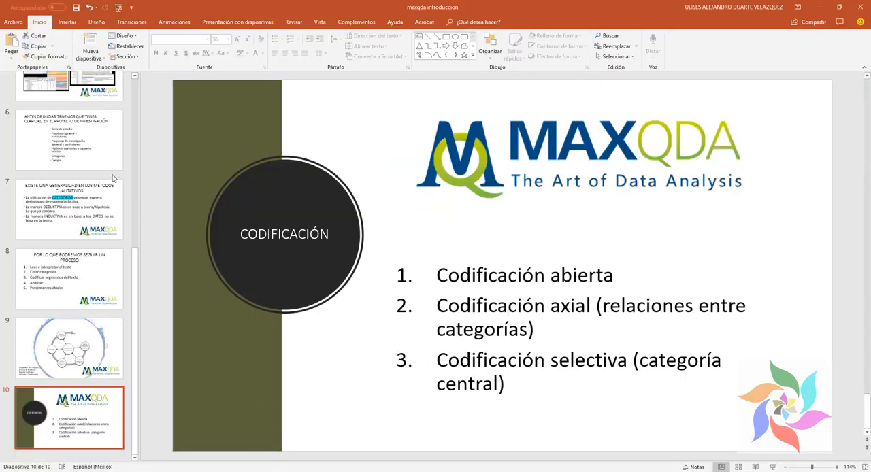
{"action": "scroll", "coordinate": [114, 179], "scroll_direction": "up", "scroll_amount": 6}
{"action": "left_click", "coordinate": [89, 181]}
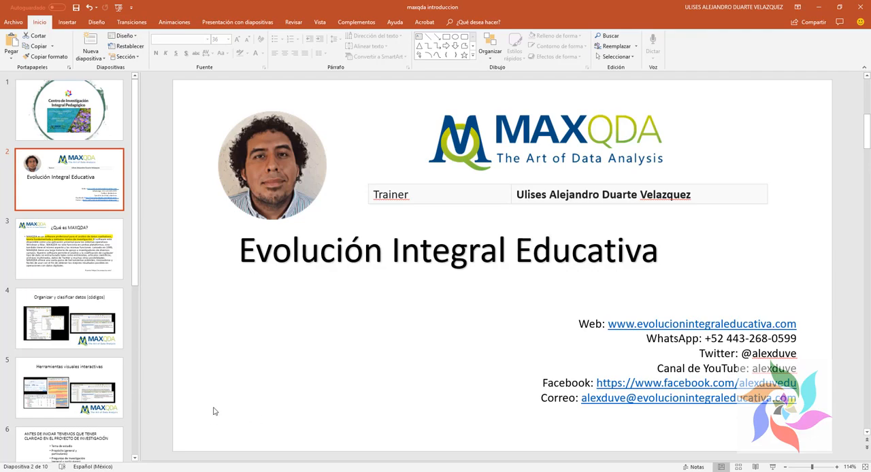
Step: Switch back to Chrome, open the Talleres de MAXQDA page on the MAXQDA site, and examine its workshop information and upcoming courses
{"action": "left_click", "coordinate": [212, 471]}
{"action": "left_click", "coordinate": [94, 6]}
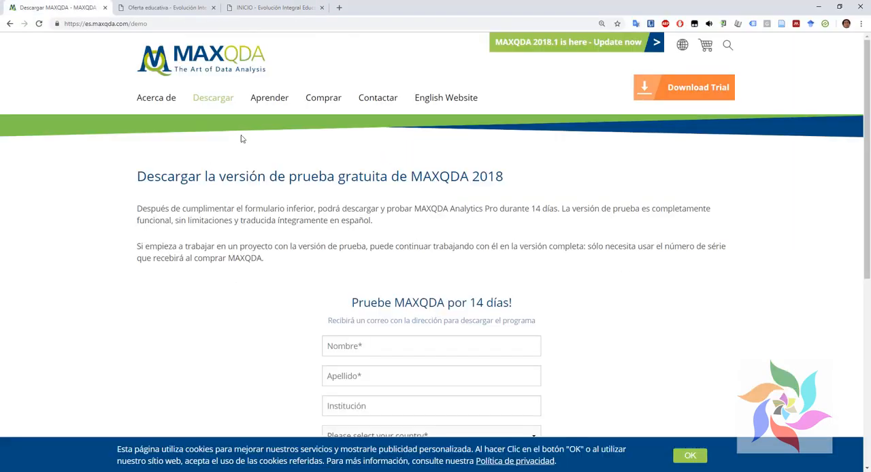
{"action": "mouse_move", "coordinate": [269, 104]}
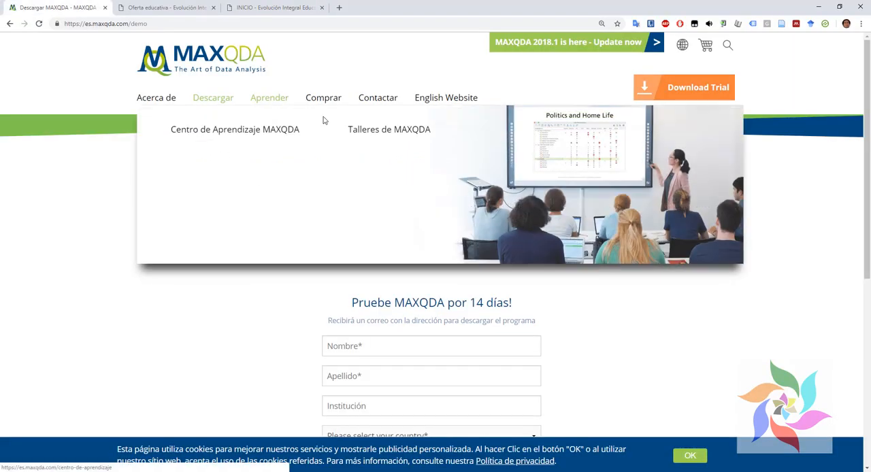
{"action": "left_click", "coordinate": [345, 128]}
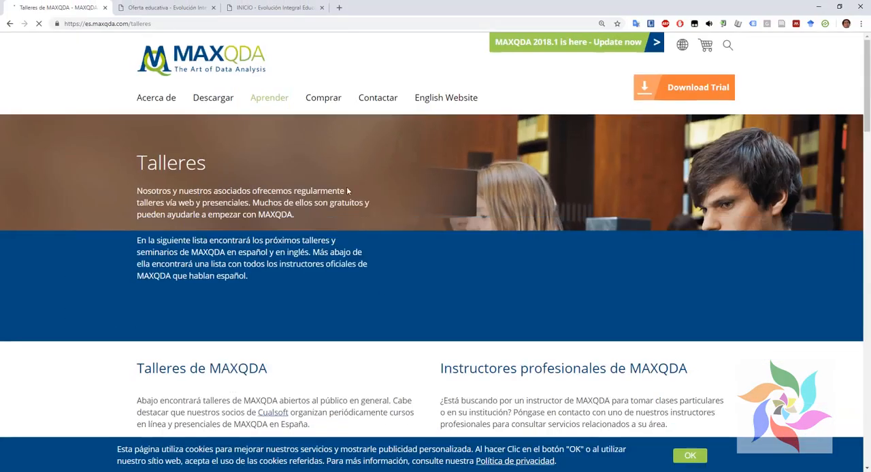
{"action": "scroll", "coordinate": [517, 299], "scroll_direction": "down", "scroll_amount": 4}
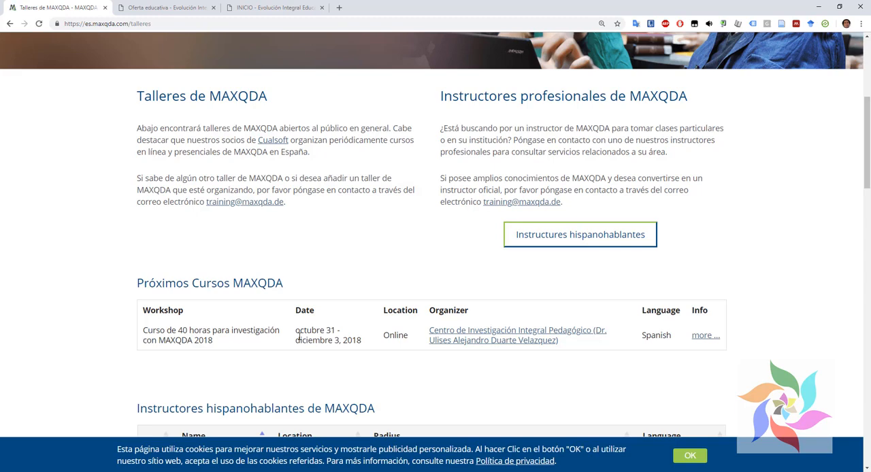
{"action": "scroll", "coordinate": [301, 292], "scroll_direction": "up", "scroll_amount": 4}
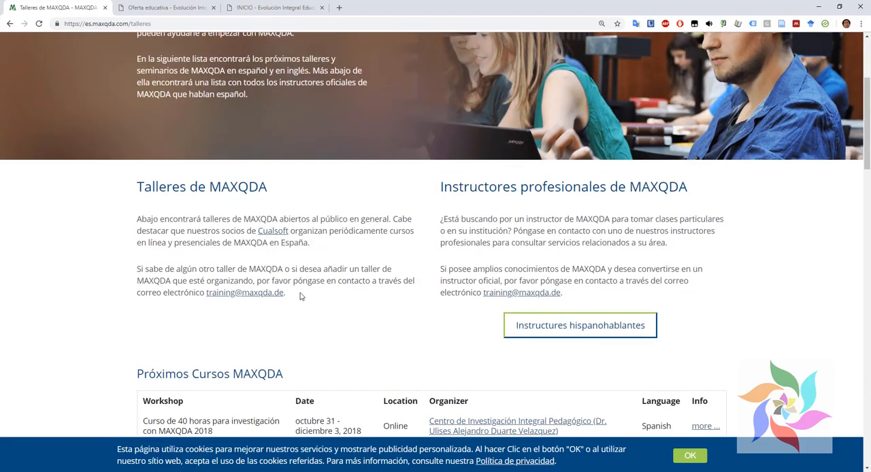